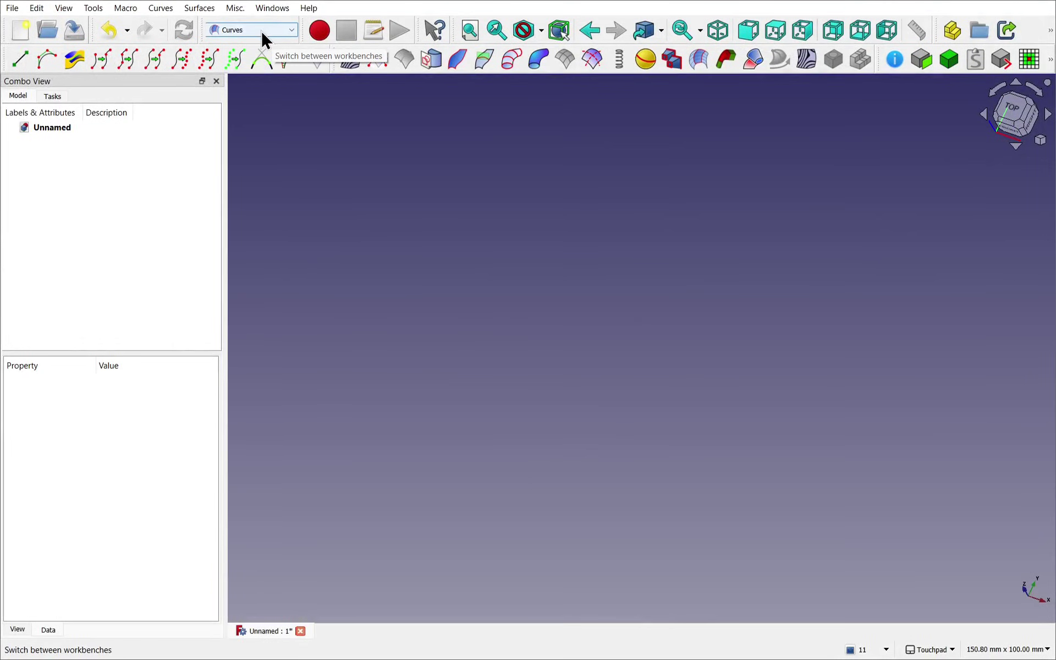
Browse the utility commands without running any, then pick Sketcher from the workbench list
left_click(91, 8)
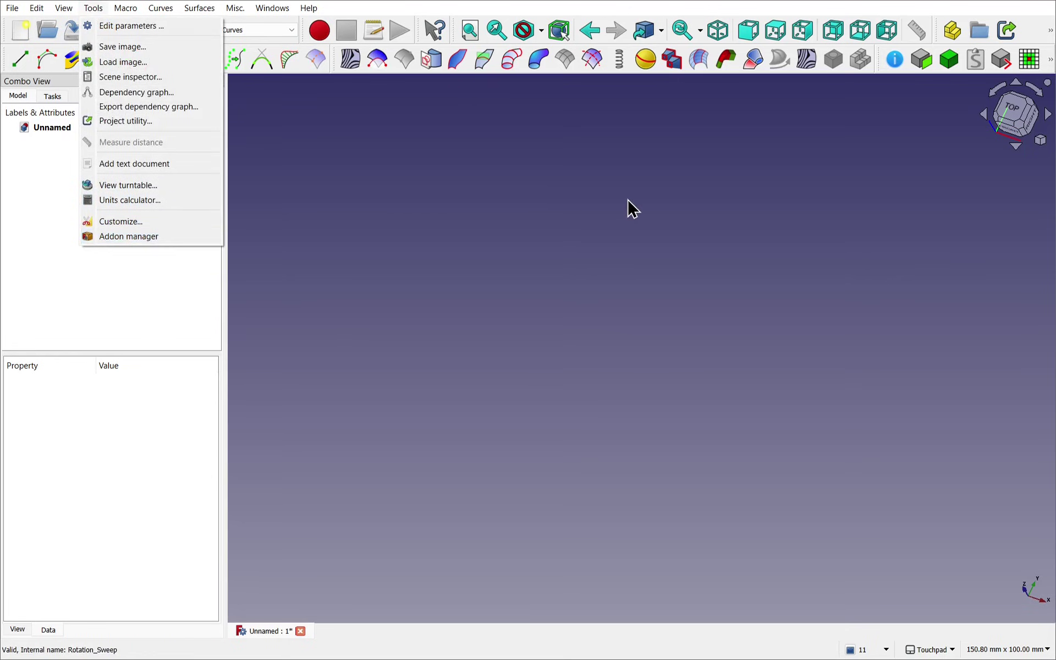
left_click(535, 287)
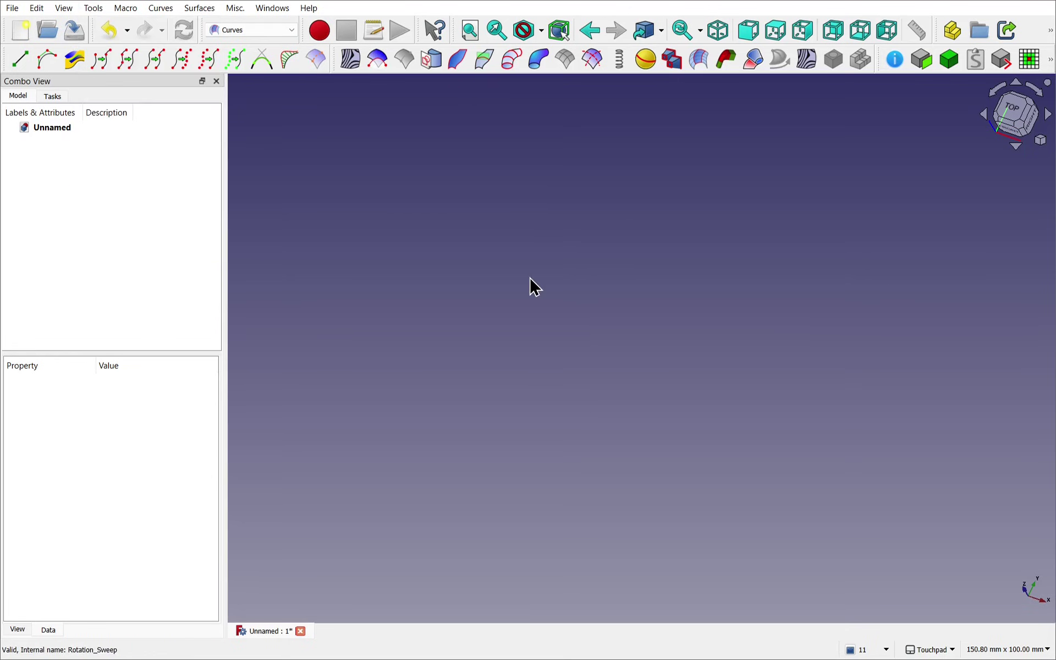
left_click(244, 30)
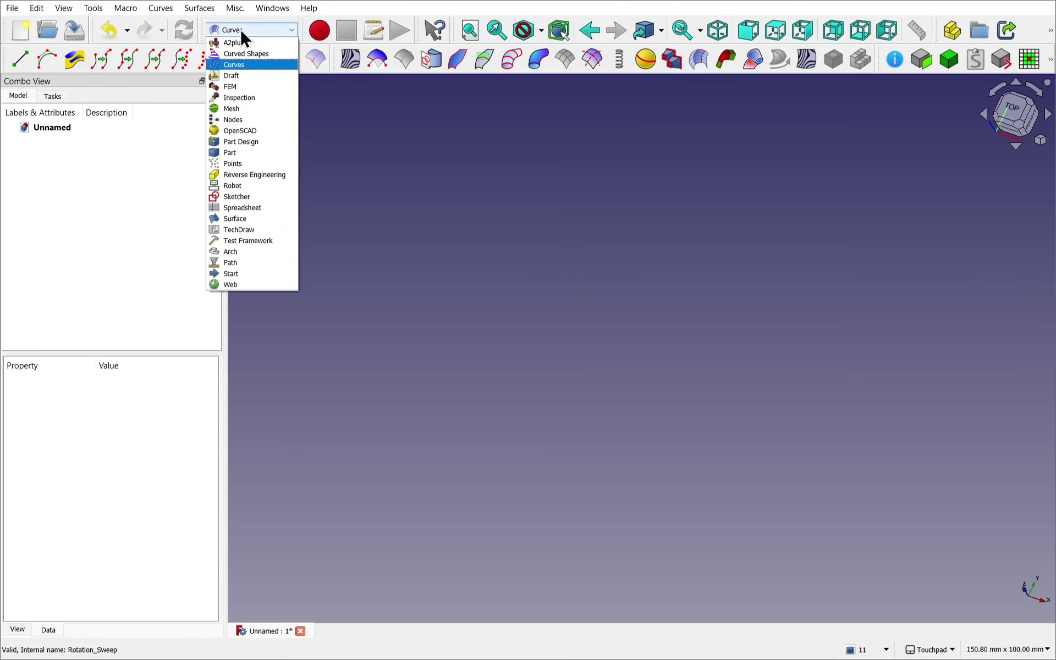
left_click(242, 198)
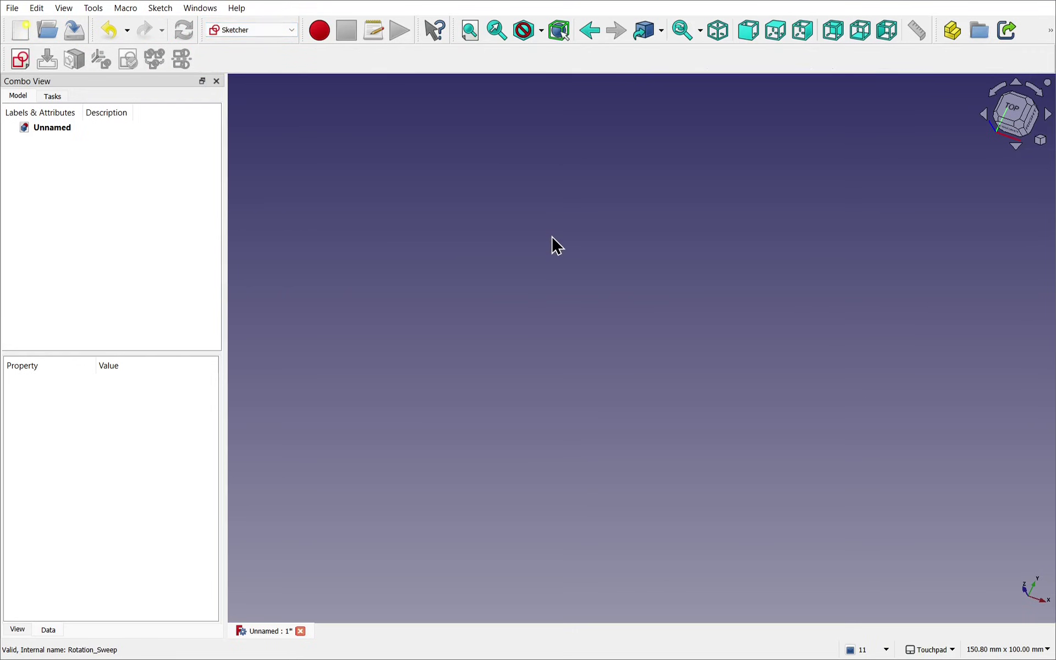
Create a new sketch on the XZ plane and centre the origin in view
left_click(17, 65)
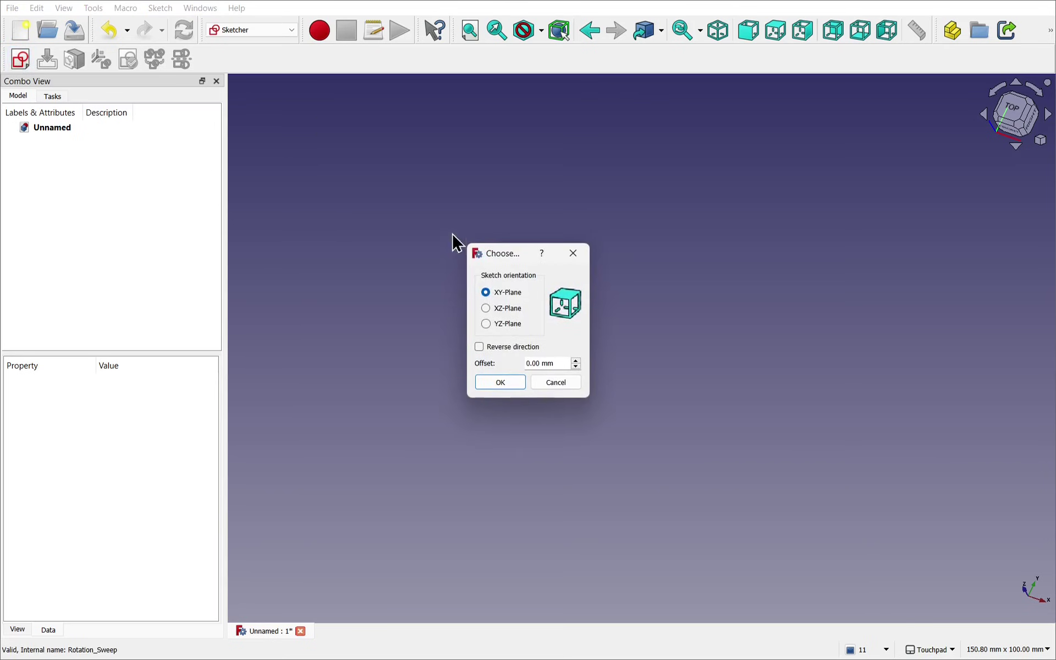
left_click(501, 310)
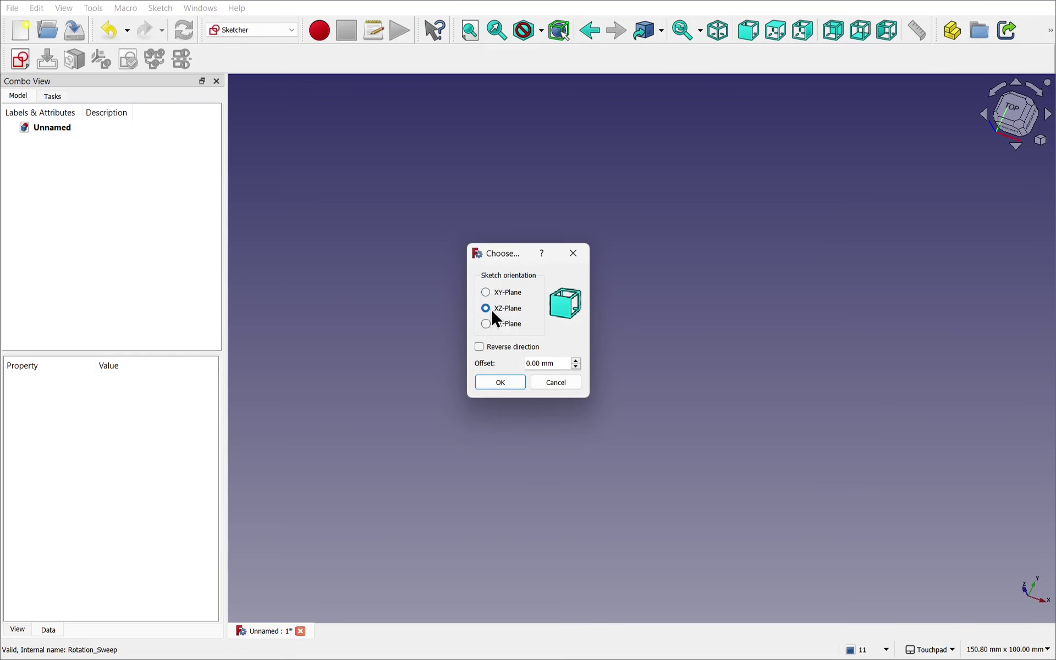
left_click(501, 384)
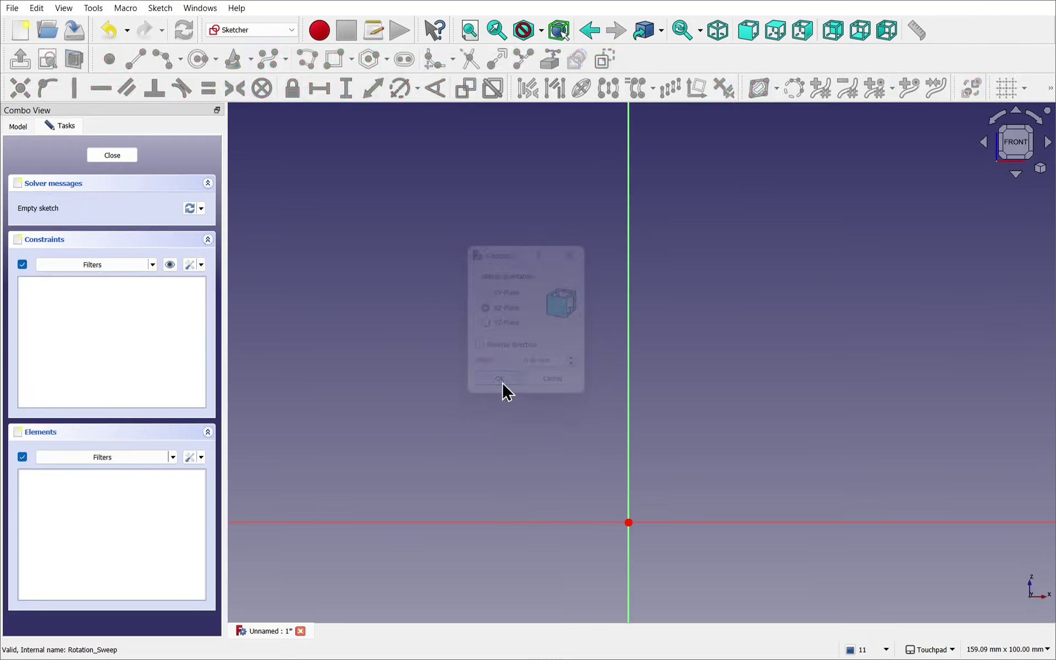
mouse_move(536, 311)
middle_mouse_down()
mouse_move(662, 271)
mouse_move(623, 214)
mouse_move(637, 253)
middle_mouse_up()
Draw a 3-point arc between the axes, constrain its centre onto the vertical axis, and close
left_click(201, 59)
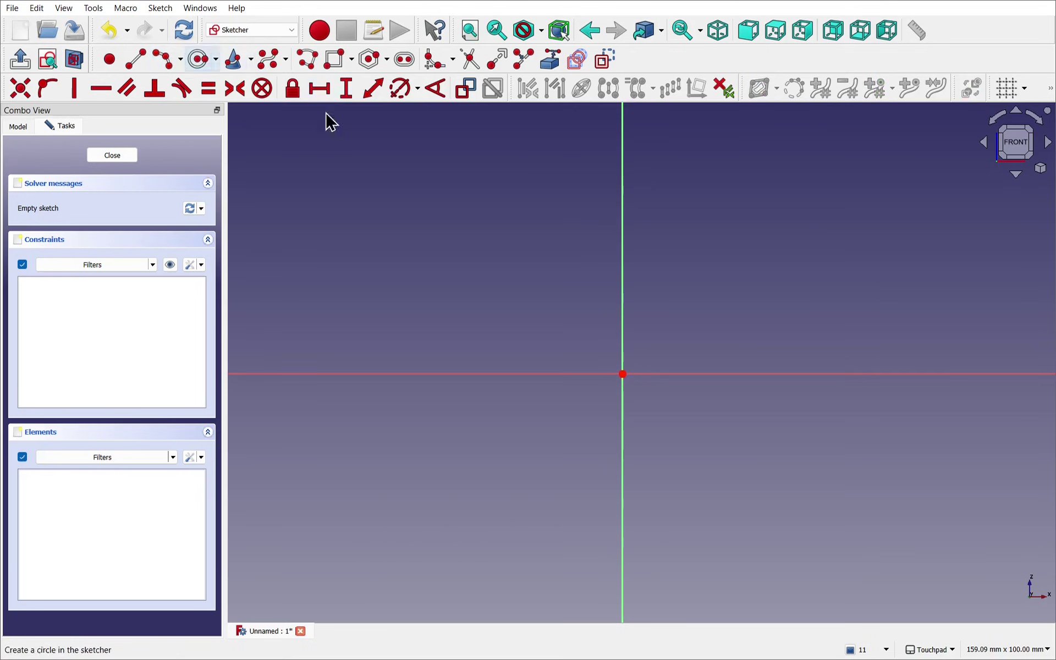
left_click(624, 167)
left_click(966, 374)
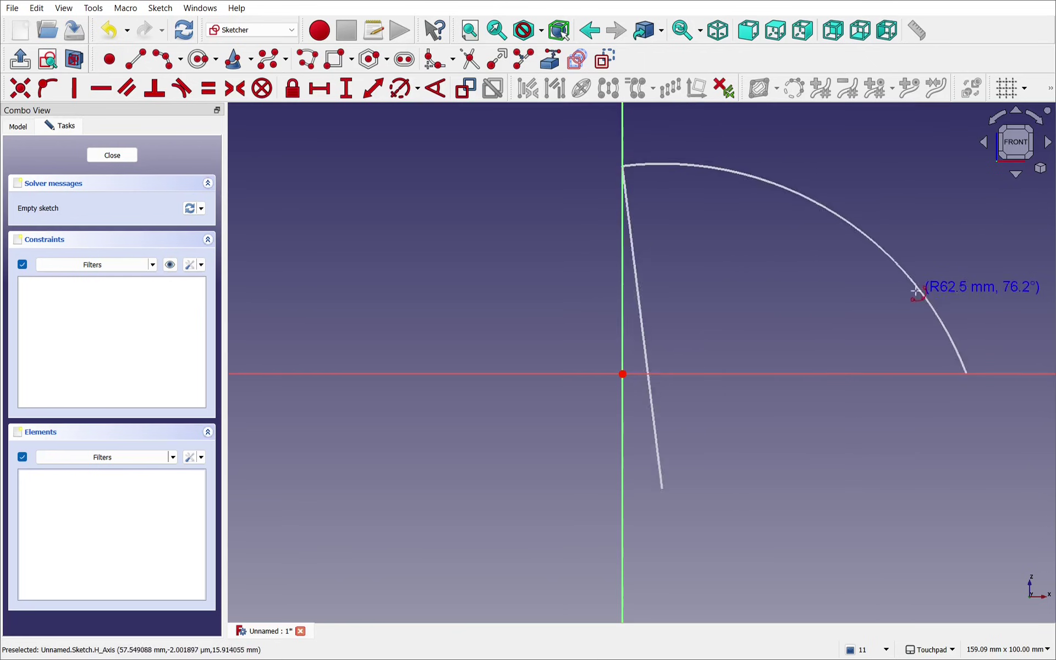
left_click(918, 297)
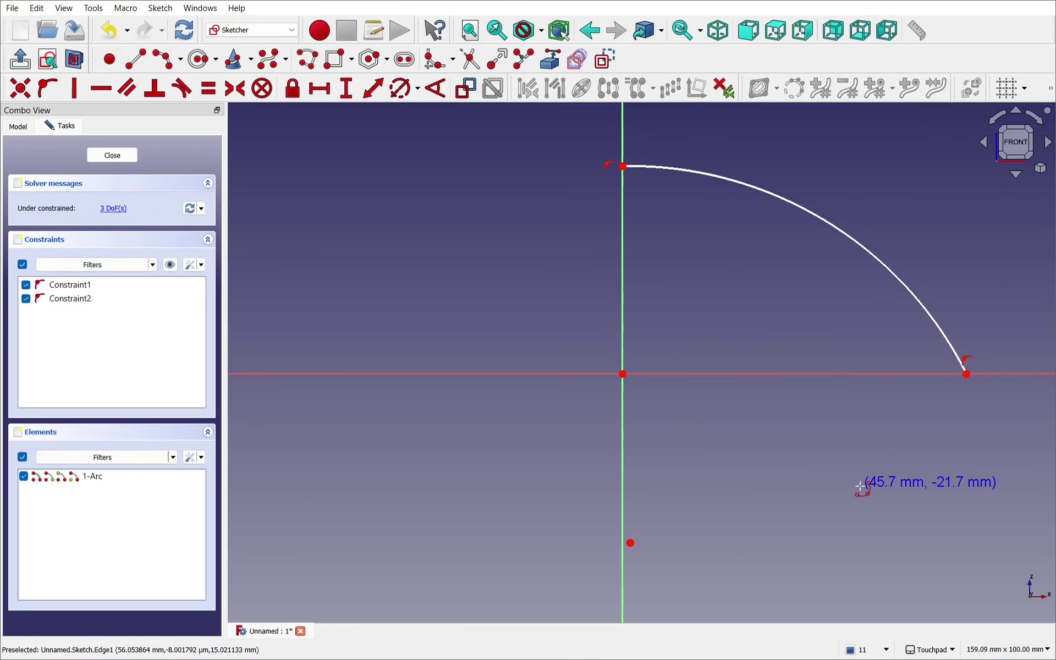
key("Escape")
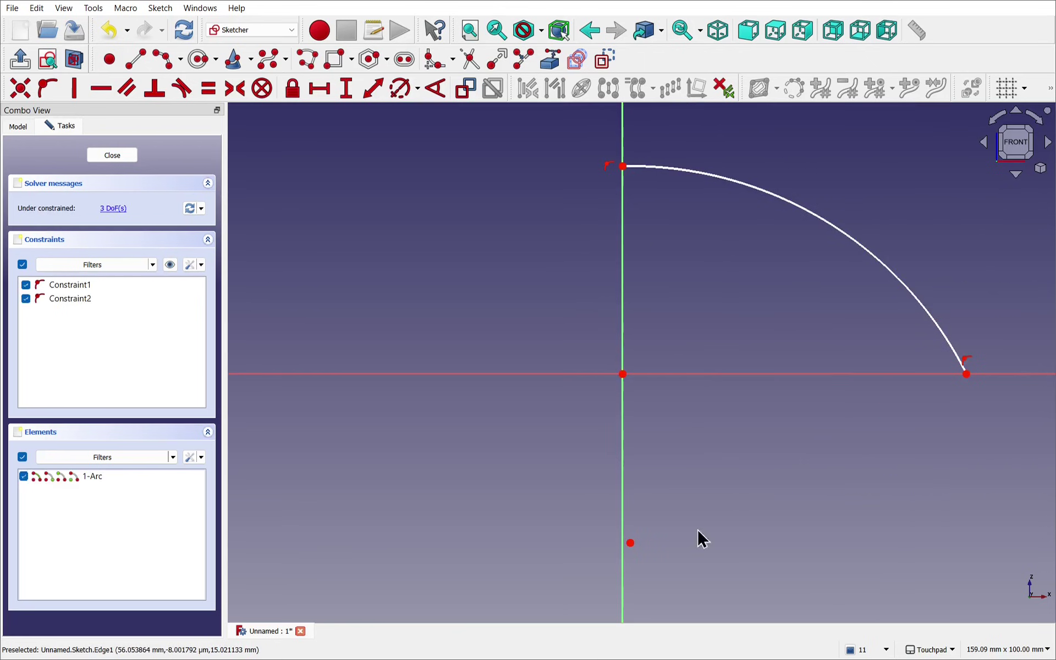
left_click(631, 545)
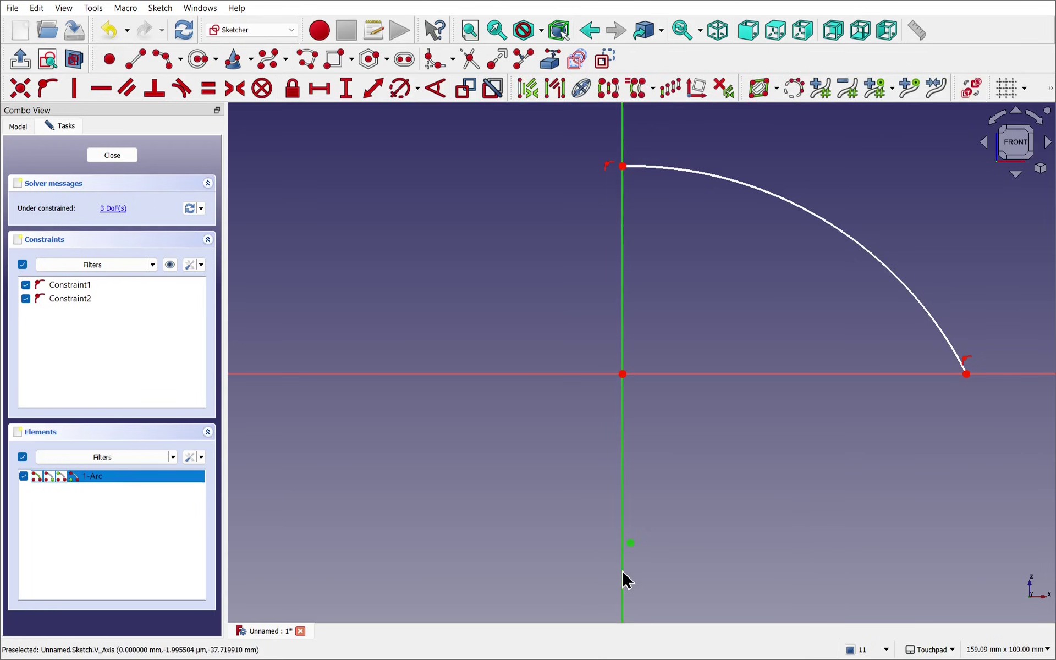
left_click(46, 87)
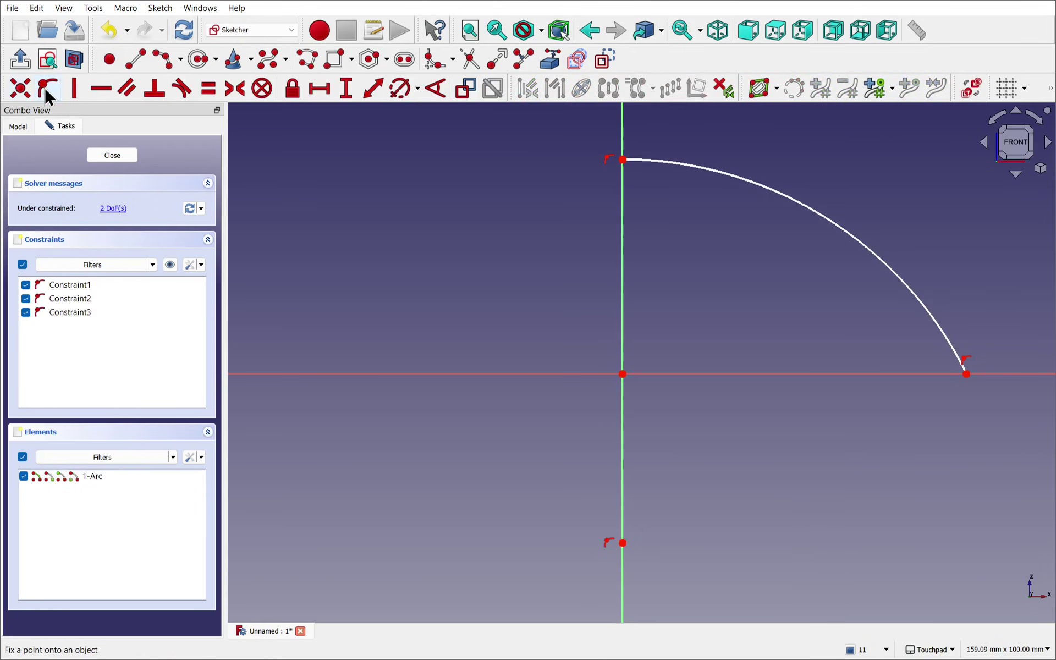
left_click(122, 157)
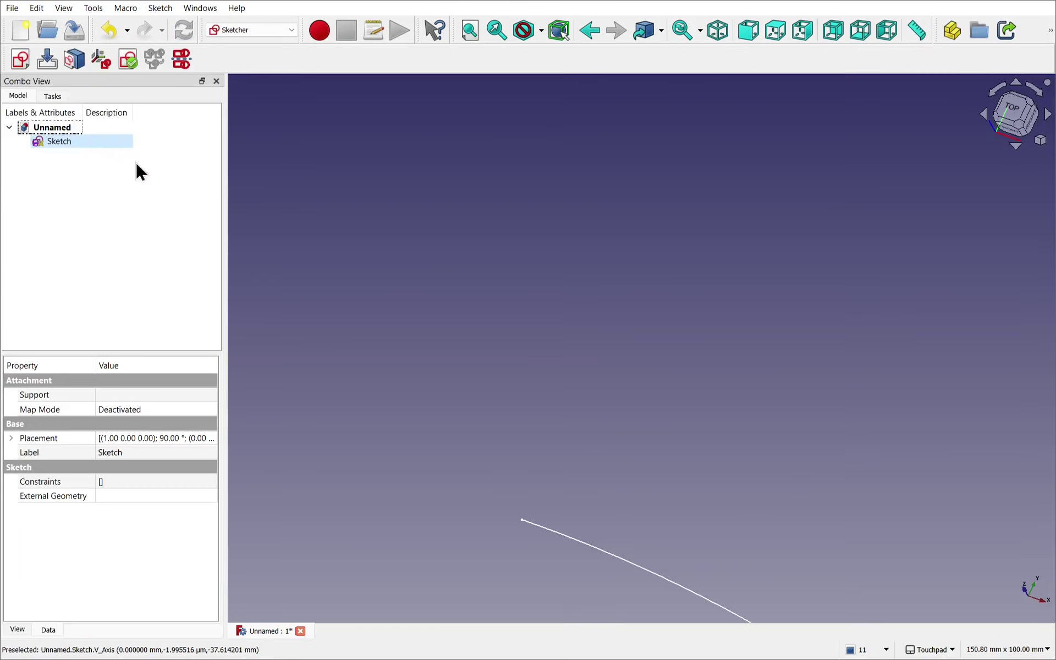
left_click_drag(833, 471, 757, 208, "shift")
left_click_drag(638, 306, 618, 278, "alt")
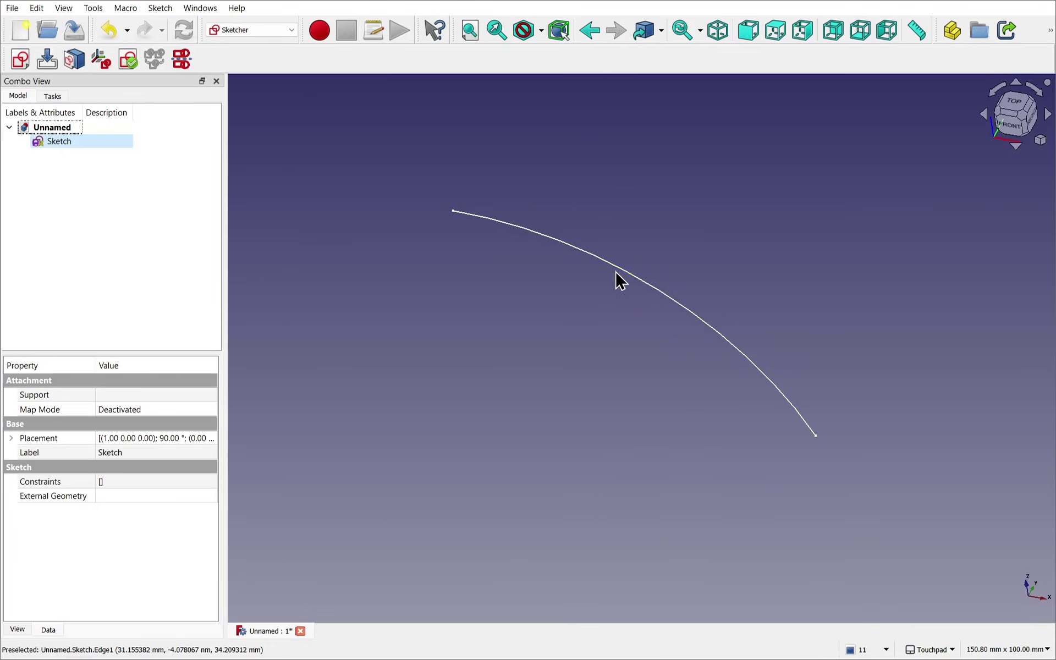
left_click(490, 323)
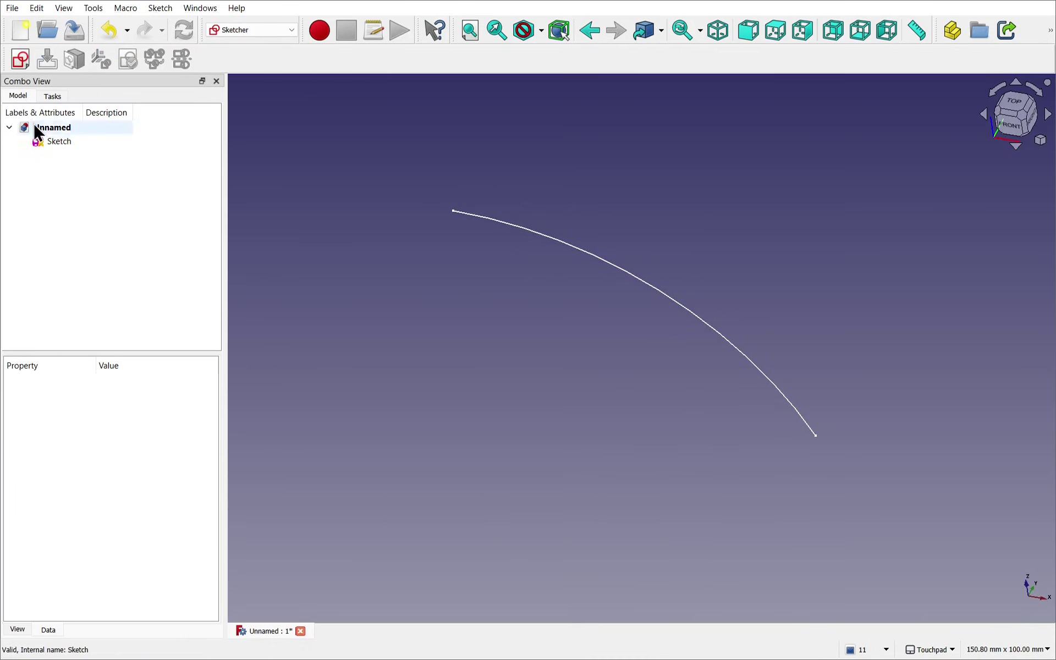
Create a sketch on the XY plane and link the first arc's endpoint as external geometry
left_click(20, 59)
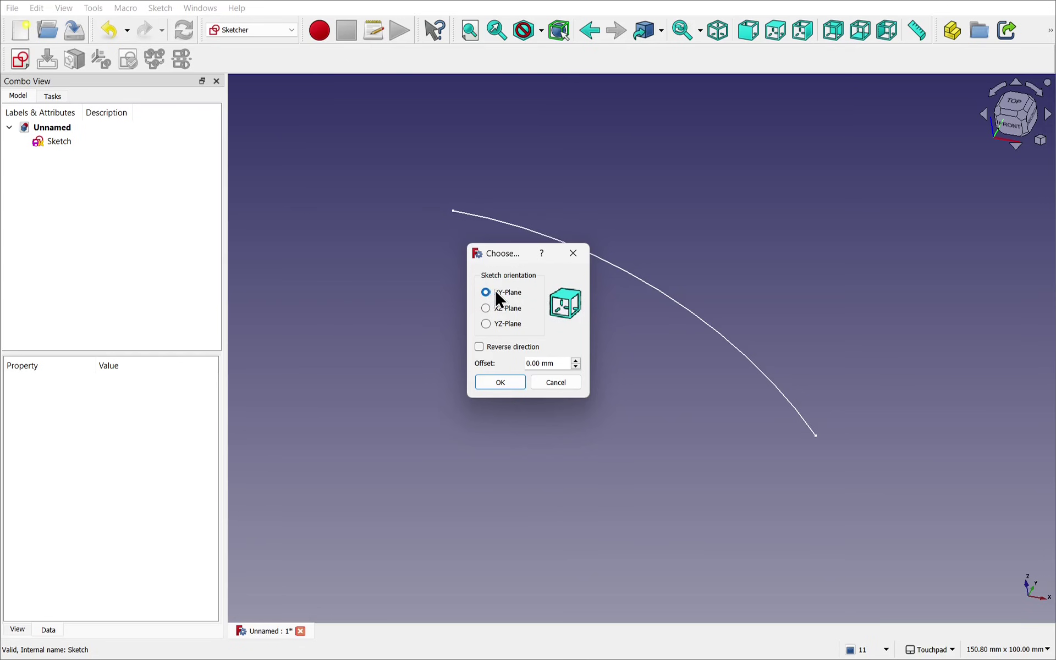
left_click(495, 382)
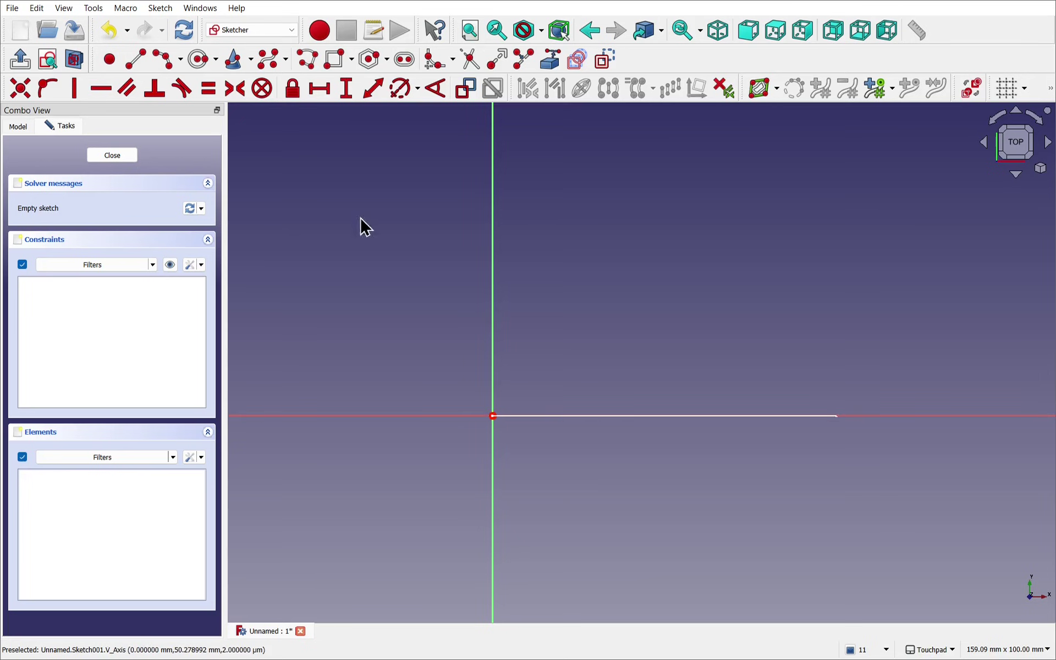
mouse_move(616, 304)
middle_mouse_down()
mouse_move(754, 307)
mouse_move(734, 312)
middle_mouse_up()
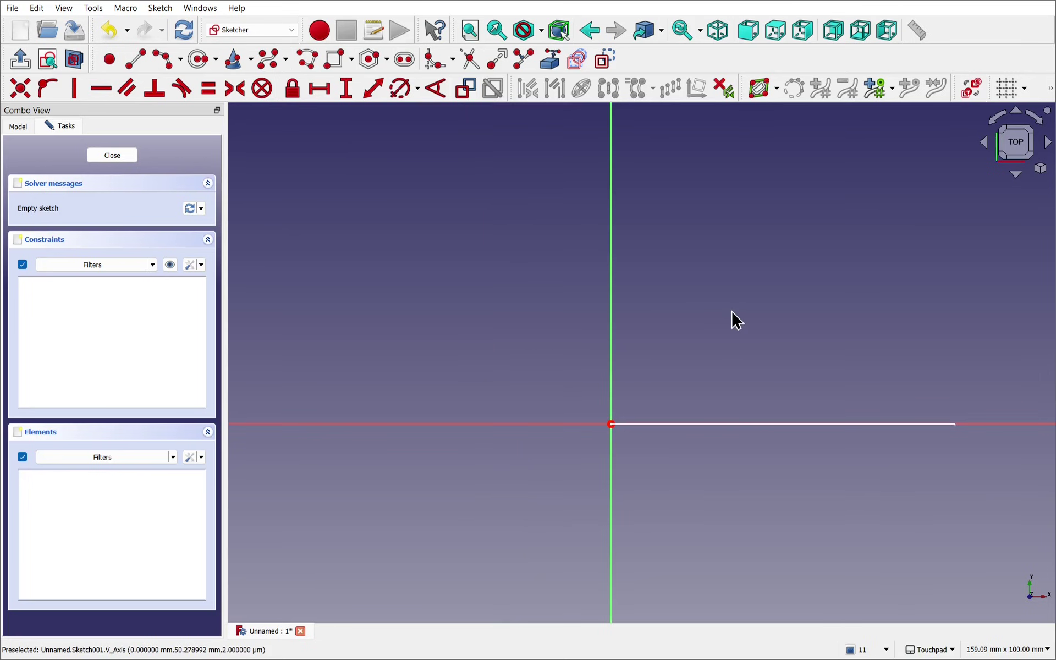
left_click(551, 61)
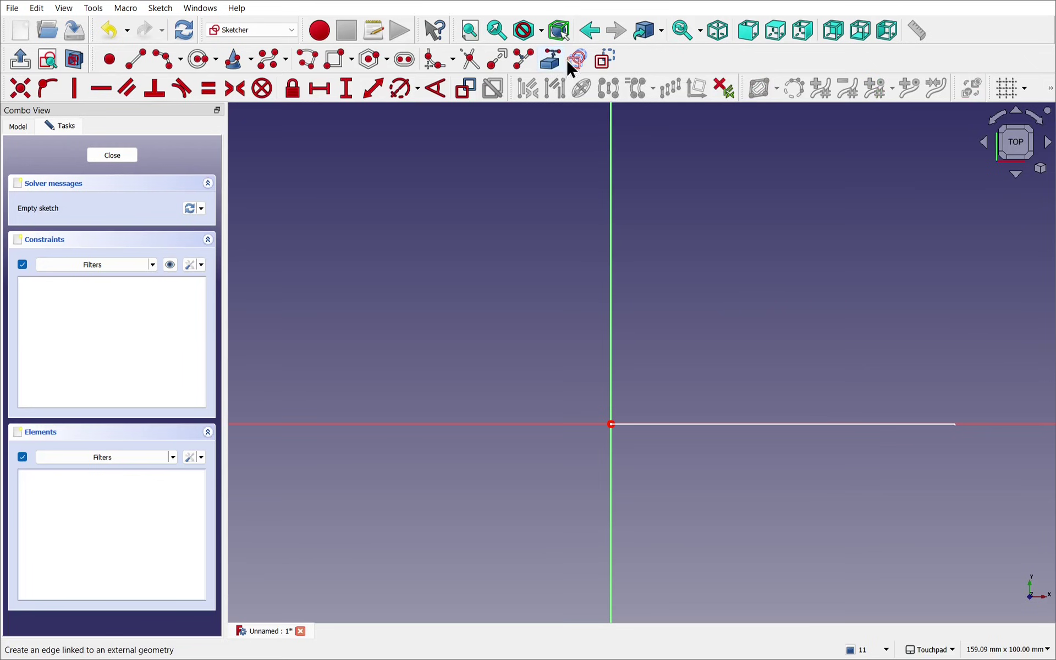
left_click(956, 425)
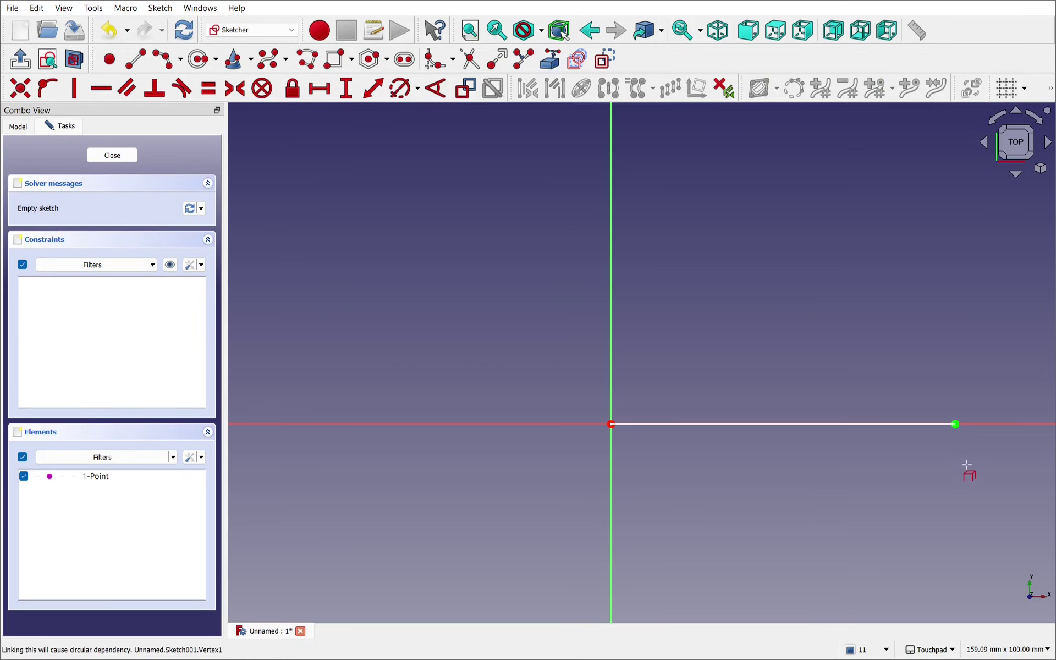
Draw three chained arcs from the linked endpoint over the top to the horizontal axis
left_click(162, 57)
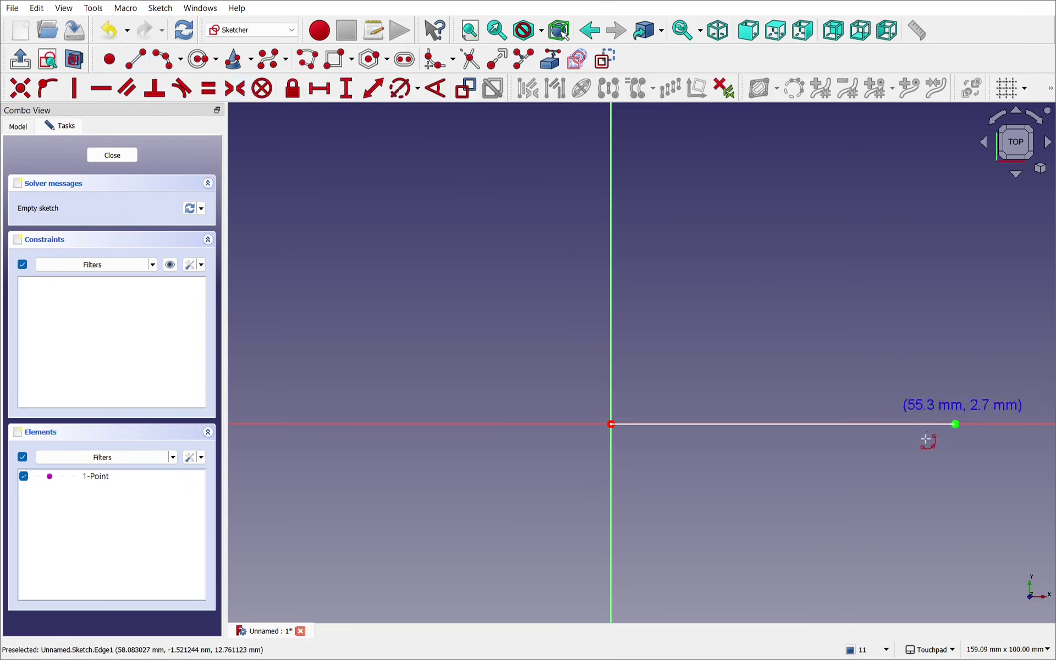
left_click(956, 425)
left_click(652, 153)
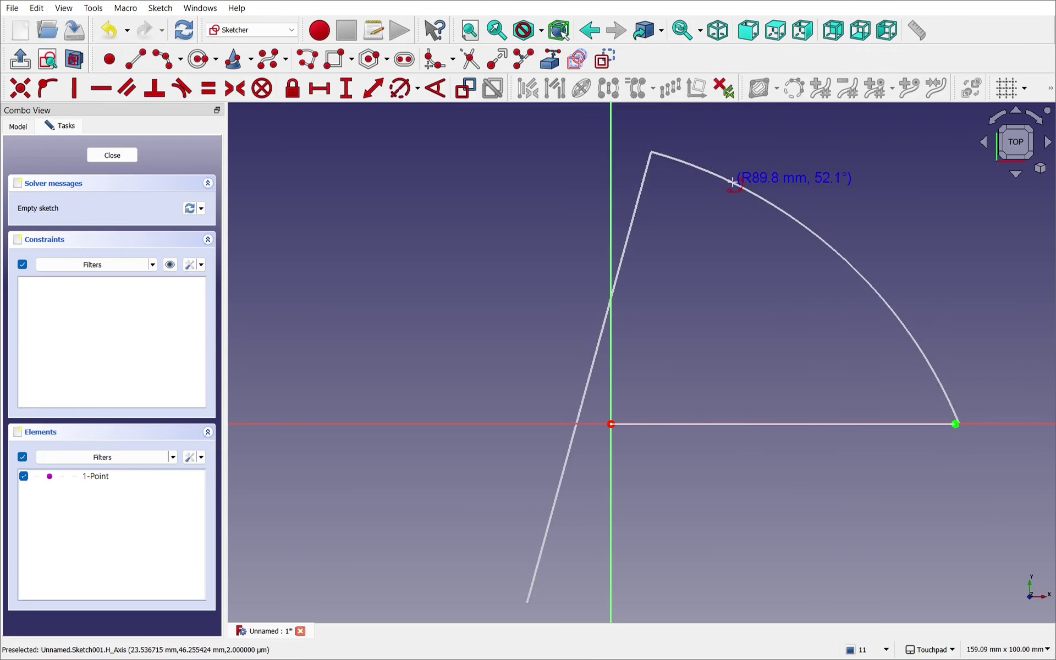
left_click(754, 166)
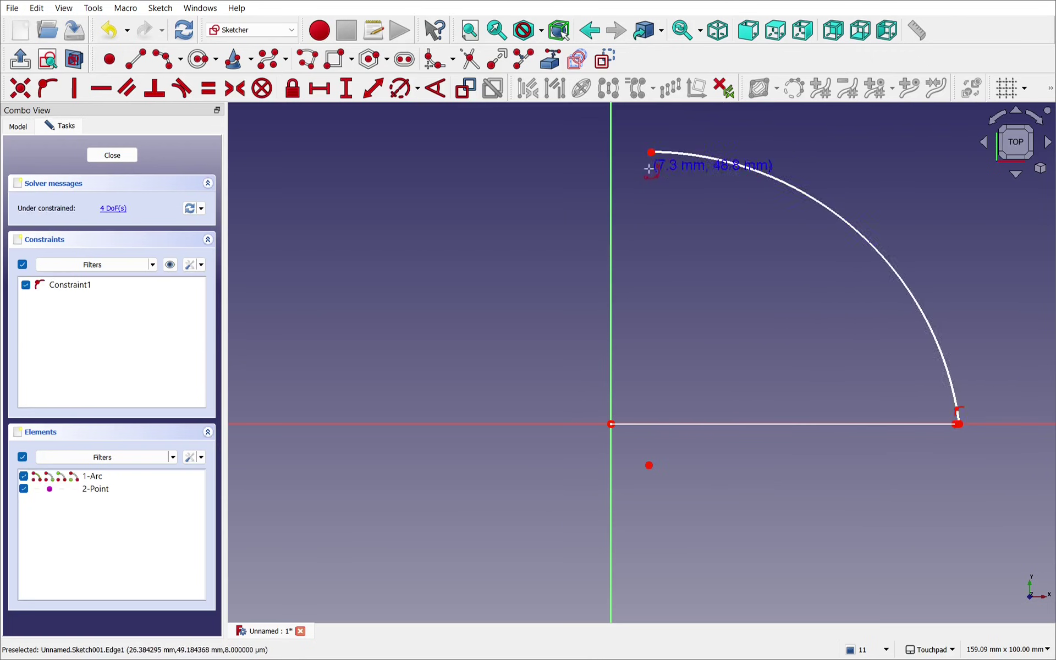
left_click(651, 153)
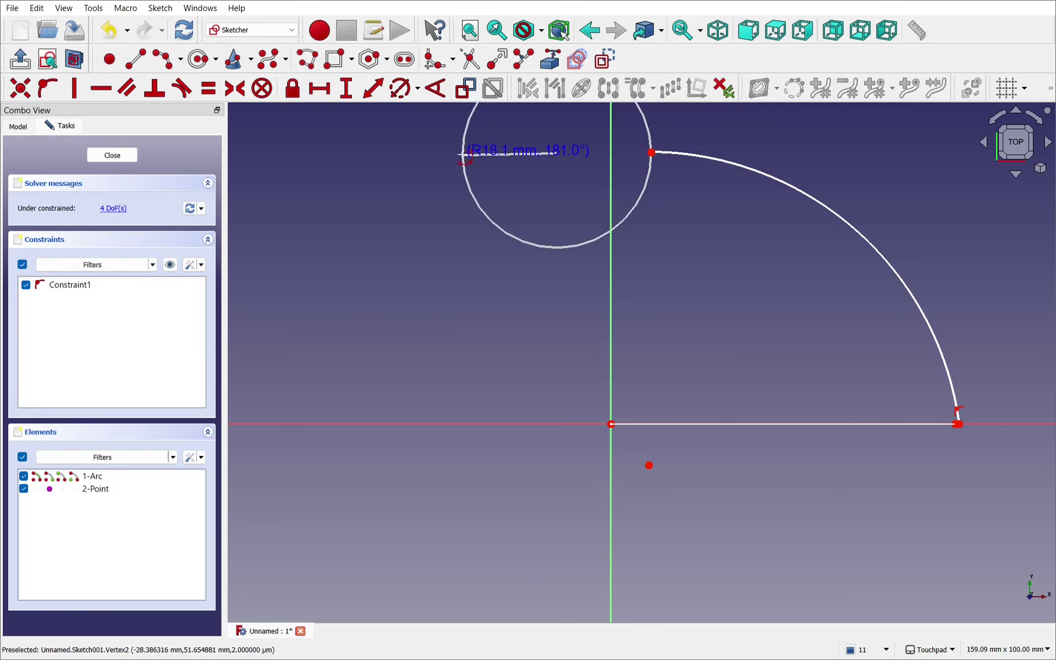
left_click(463, 156)
left_click(529, 144)
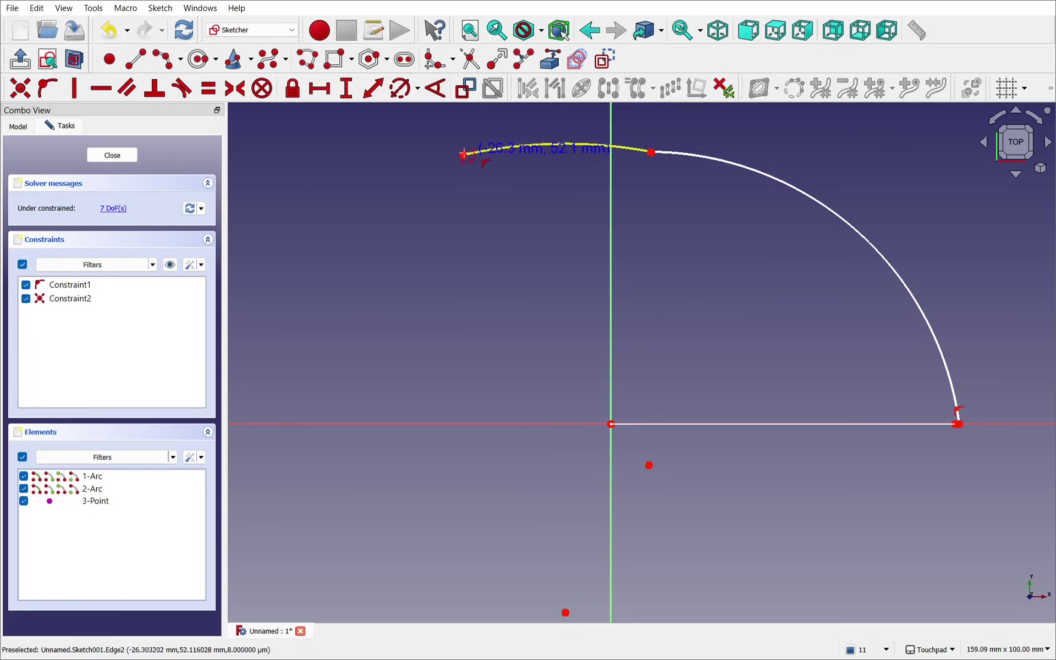
left_click(463, 157)
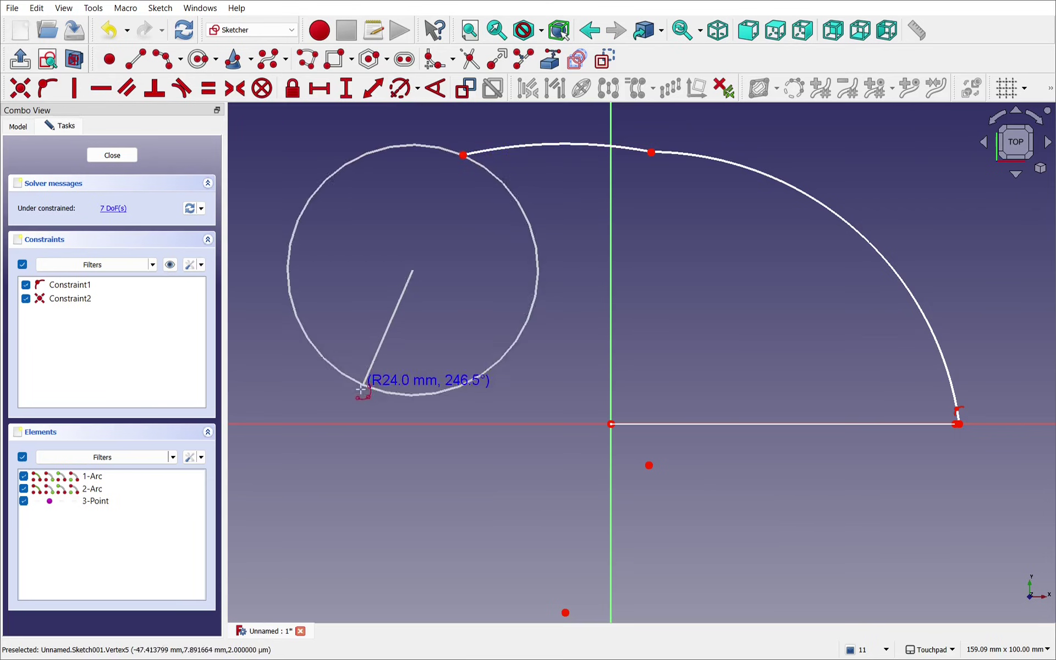
left_click(353, 424)
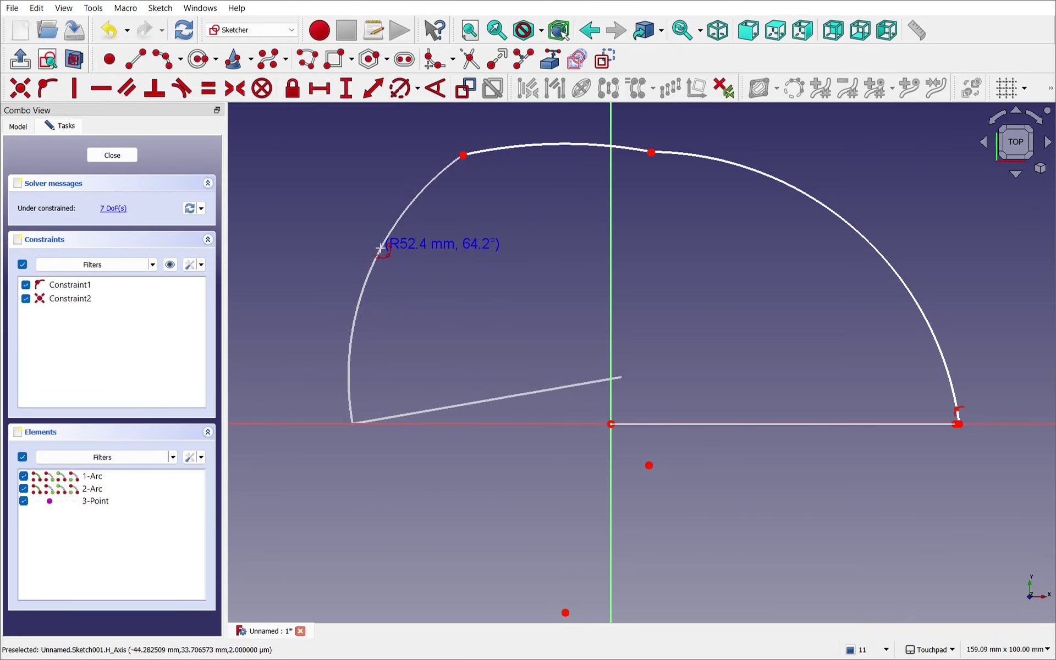
left_click(386, 242)
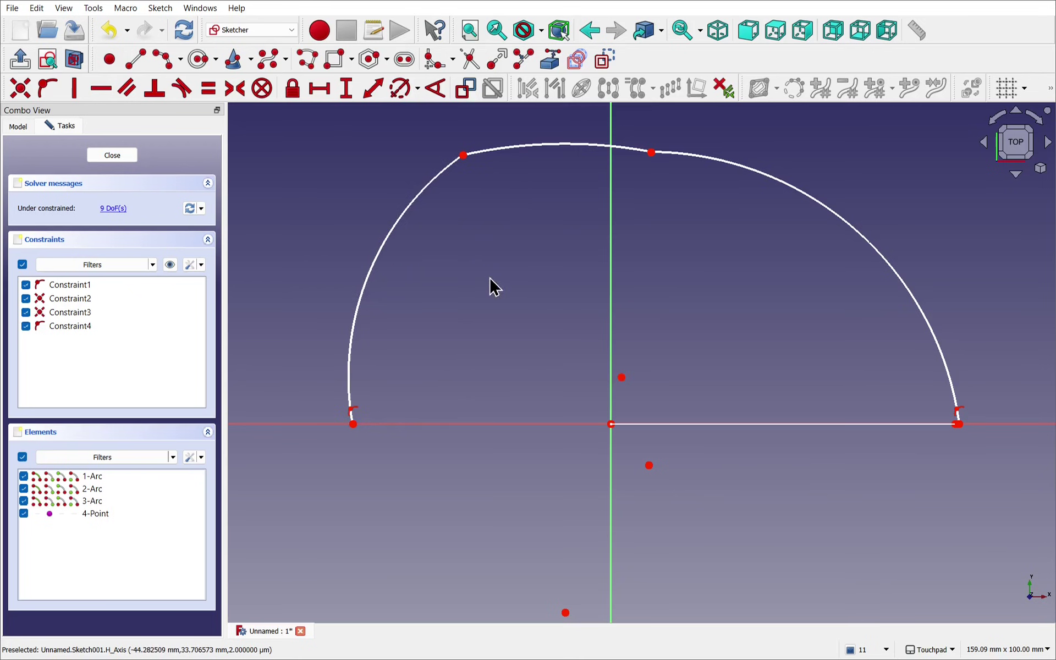
Make the short top arc tangent to both the left and right arcs
left_click(412, 208)
left_click(512, 147)
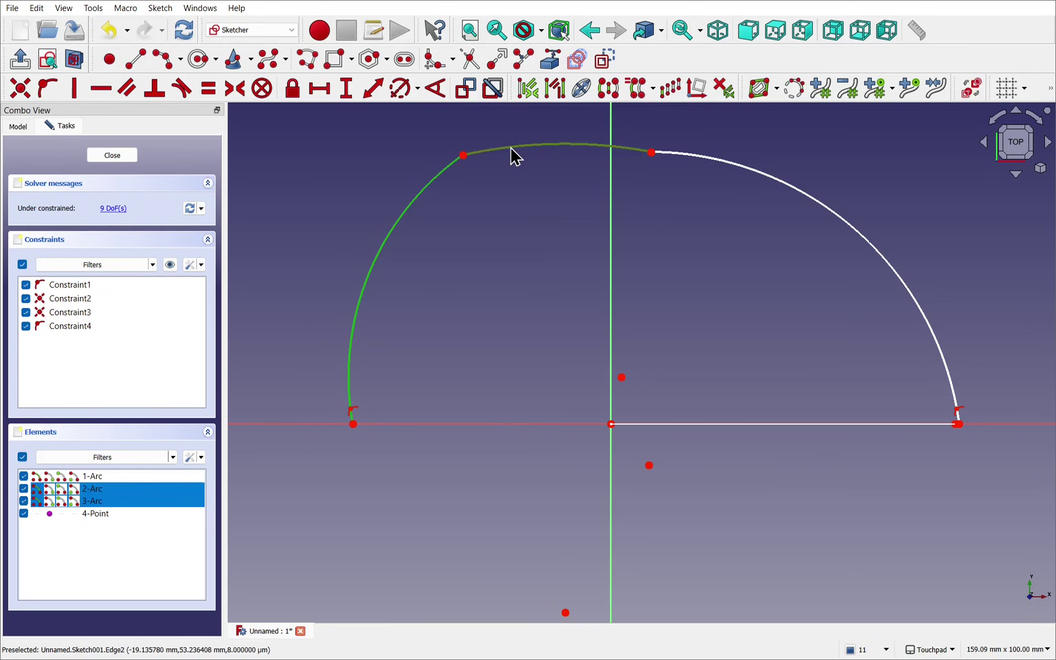
left_click(183, 91)
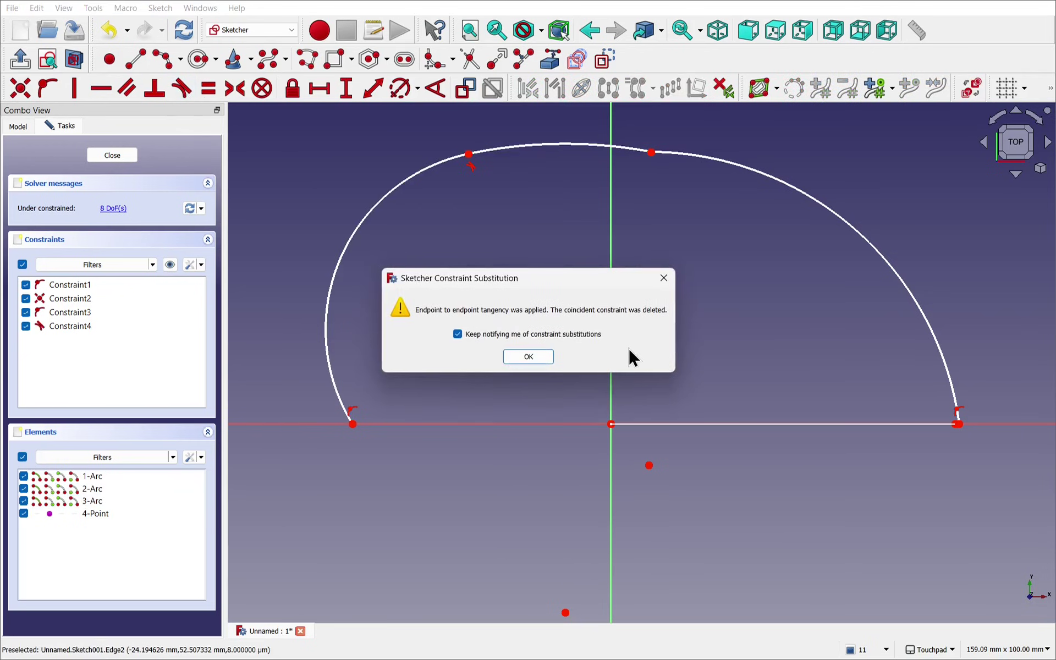
left_click(528, 357)
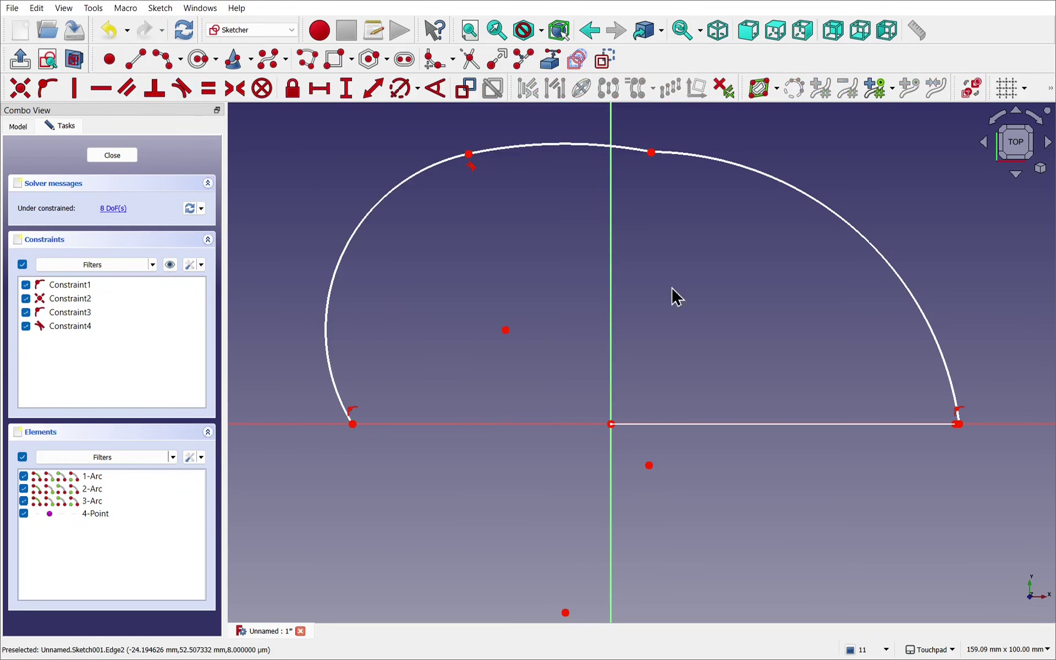
left_click(573, 157)
left_click(766, 182)
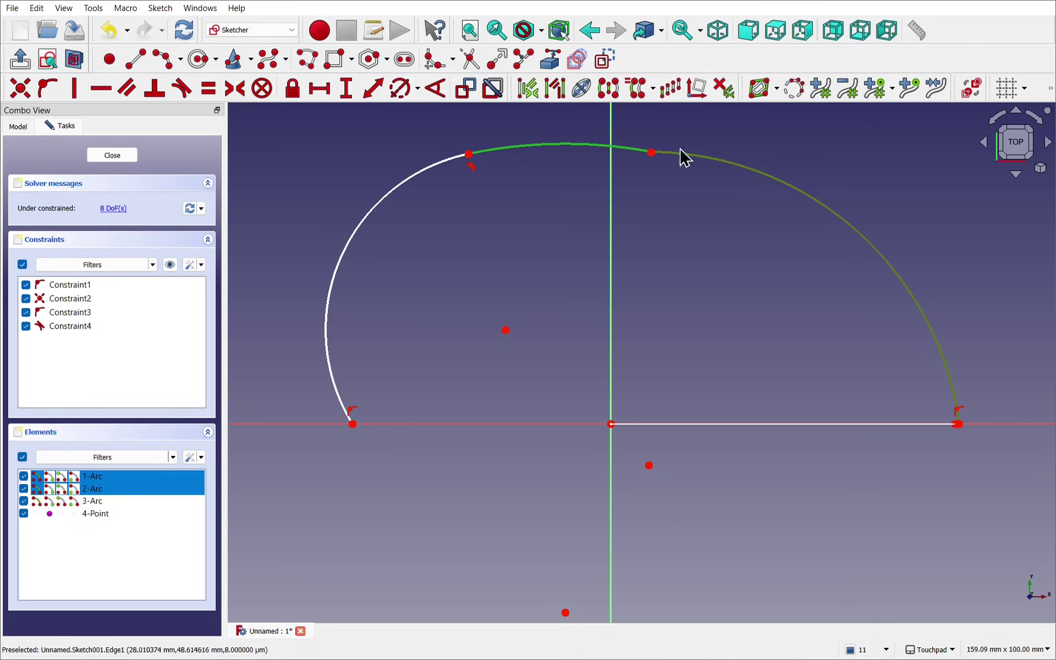
left_click(184, 92)
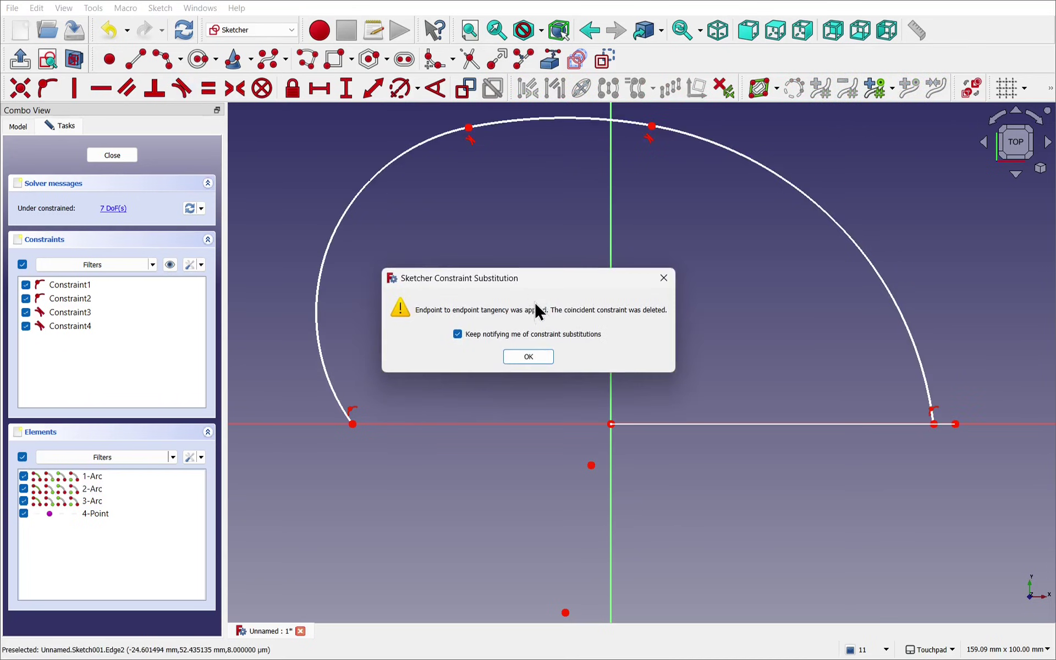
left_click(540, 354)
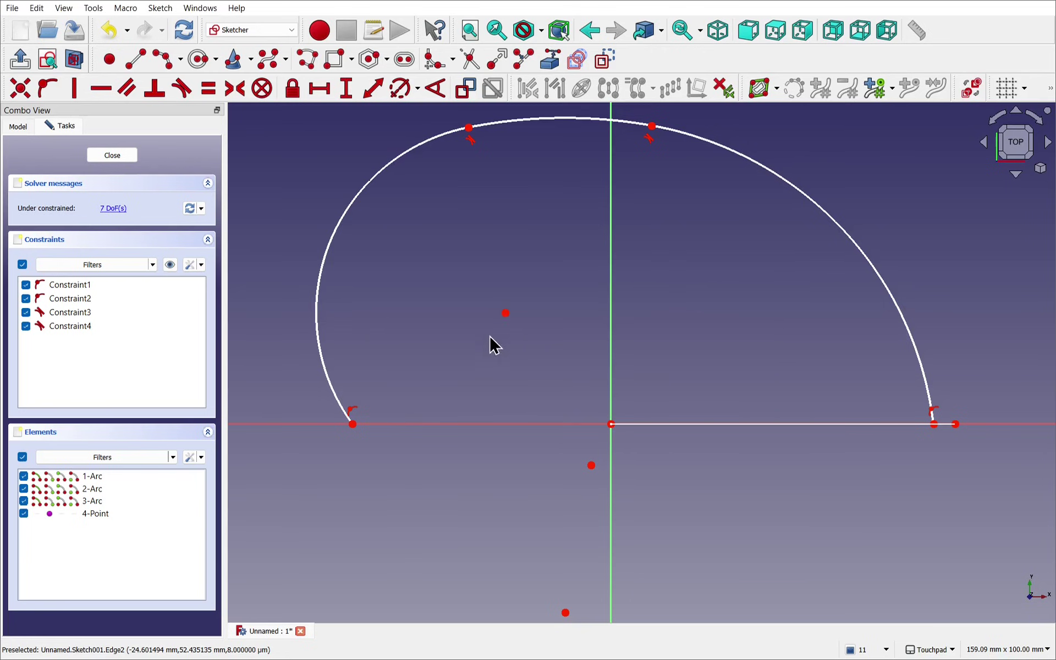
Reshape the arcs, then make the two base endpoints symmetric about the origin
mouse_move(508, 319)
left_mouse_down()
mouse_move(587, 320)
mouse_move(578, 320)
left_mouse_up()
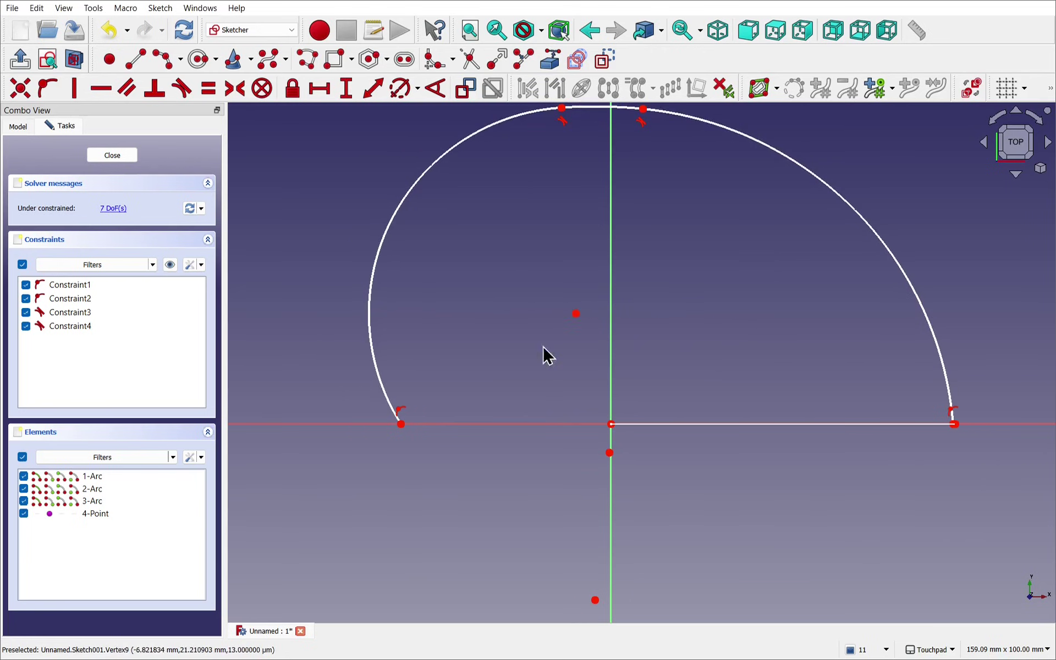
left_click(401, 424)
left_click(954, 424)
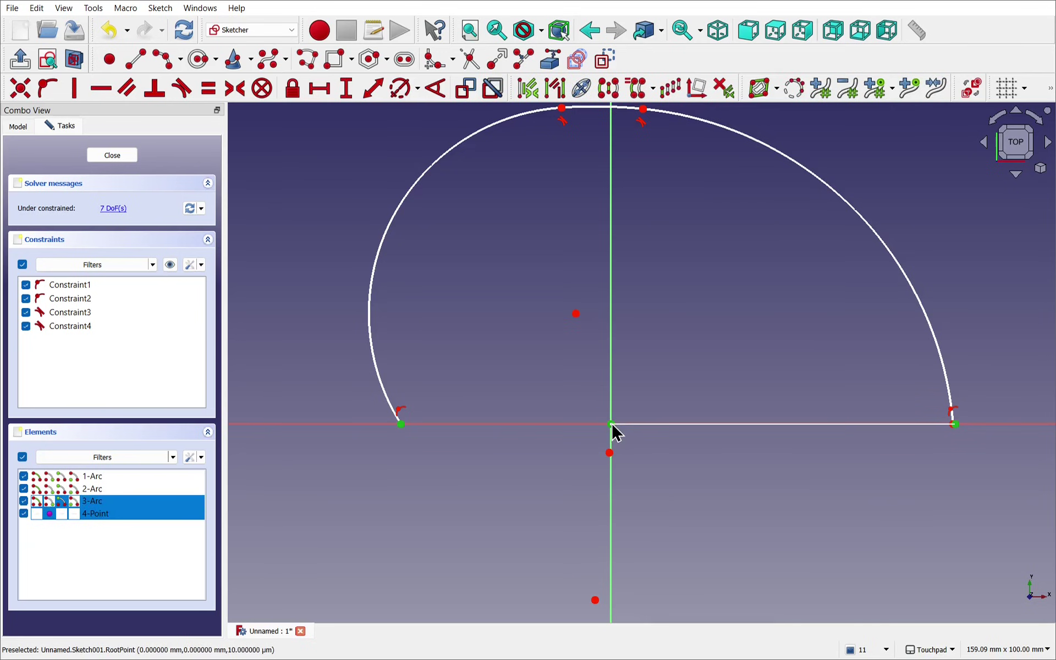
left_click(235, 90)
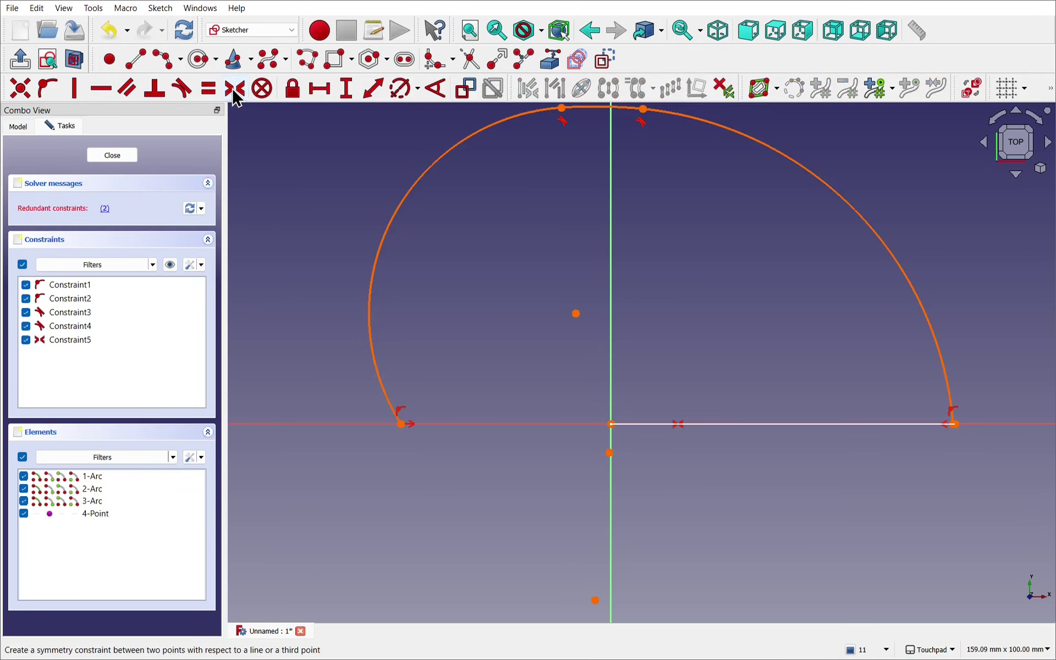
Delete the redundant Constraint2, then select the right endpoint and the sketch point
left_click(105, 209)
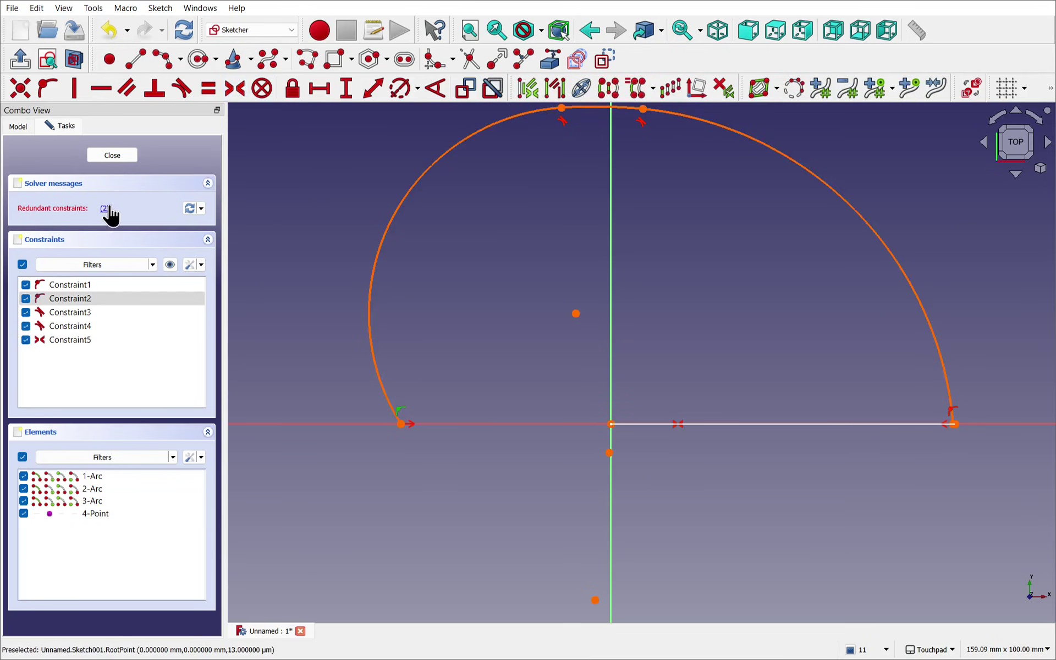
key("Delete")
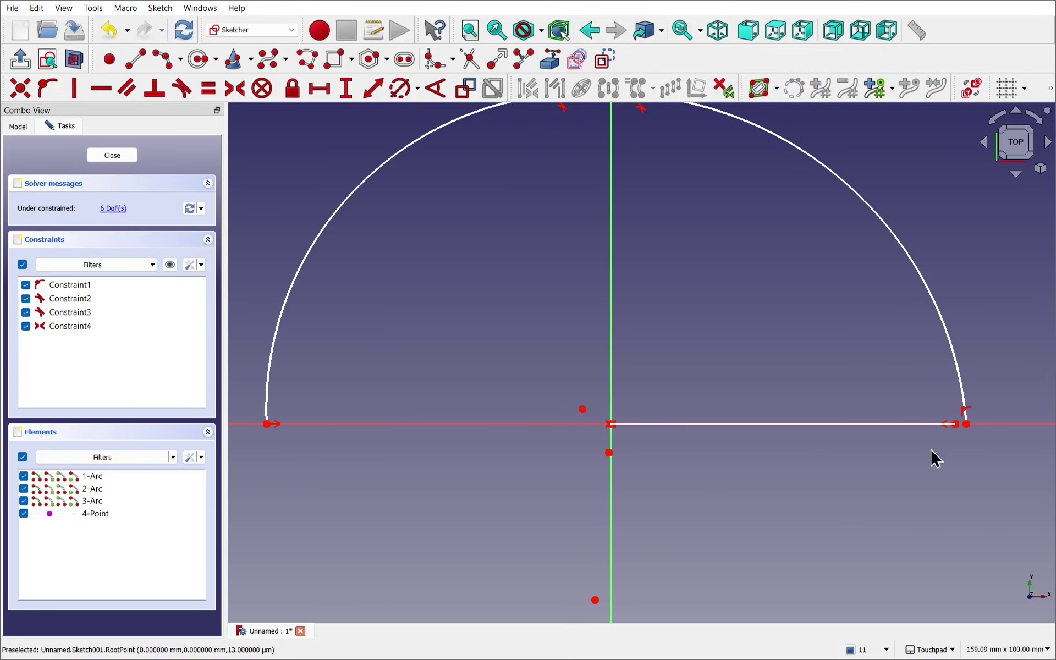
left_click(967, 424)
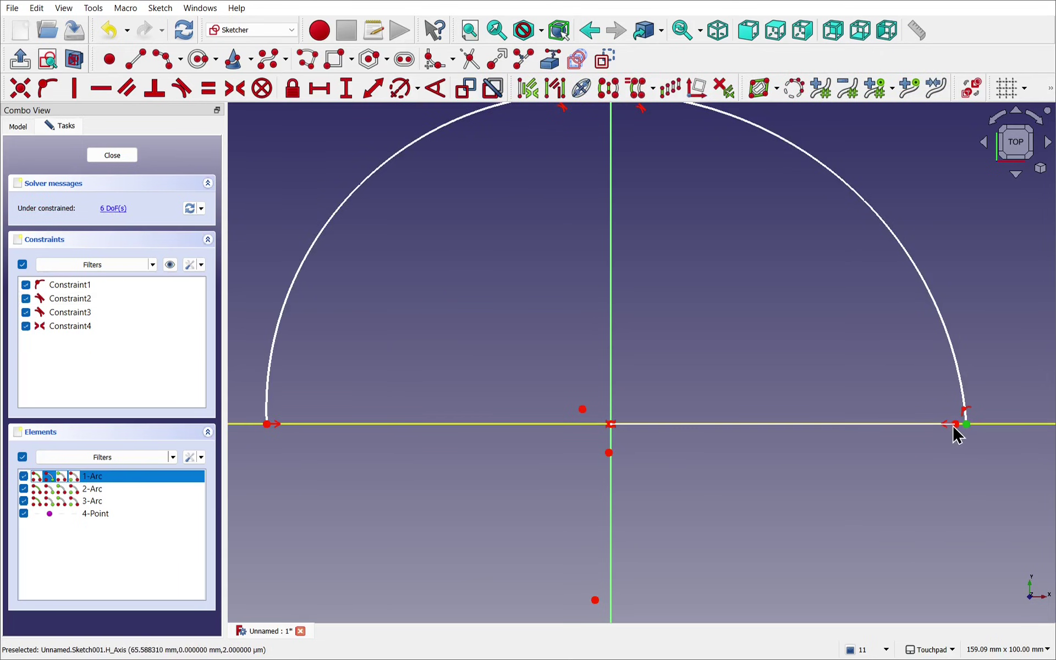
left_click(956, 427)
Make the arc end coincident with the point and delete redundant Constraint1
mouse_move(940, 429)
left_mouse_down("alt")
mouse_move(881, 458)
mouse_move(896, 481)
mouse_move(903, 420)
mouse_move(759, 372)
mouse_move(845, 430)
left_mouse_up("alt")
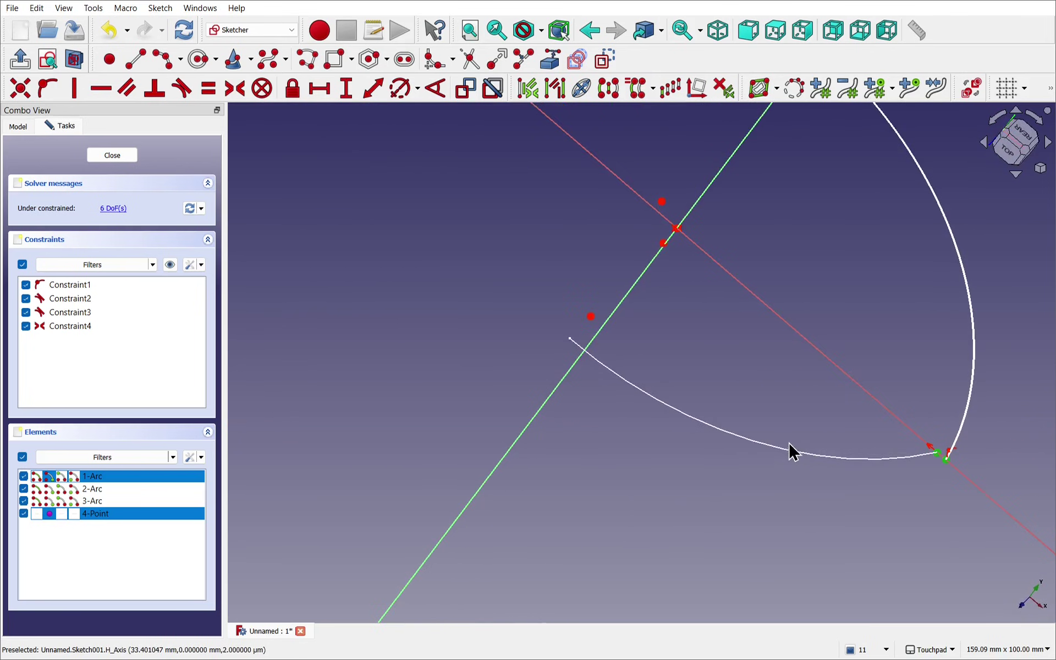
left_click(21, 85)
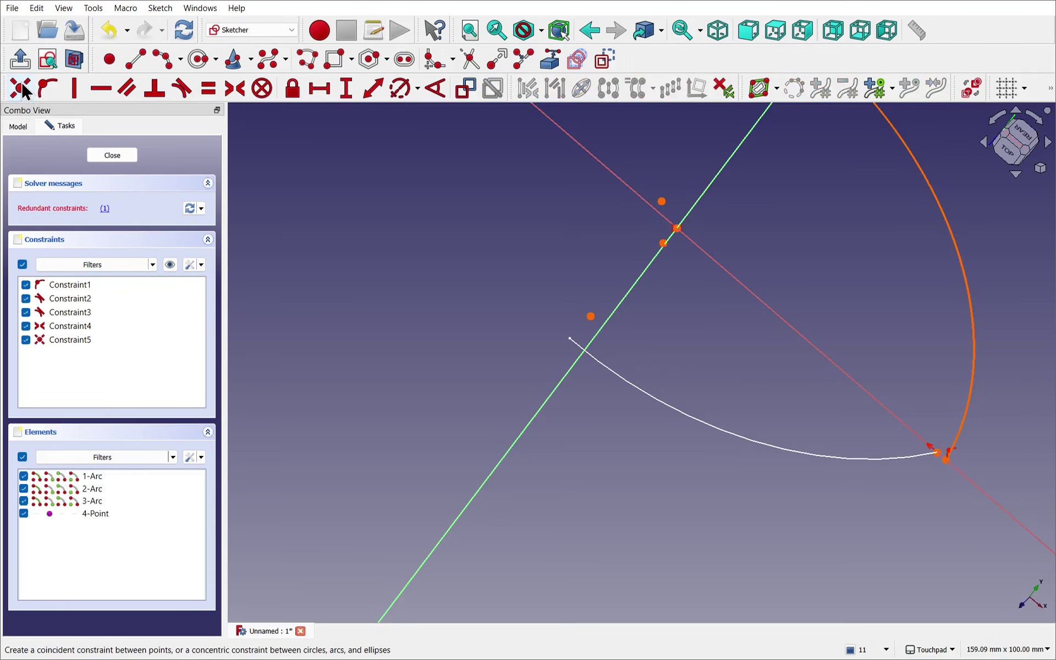
left_click(105, 210)
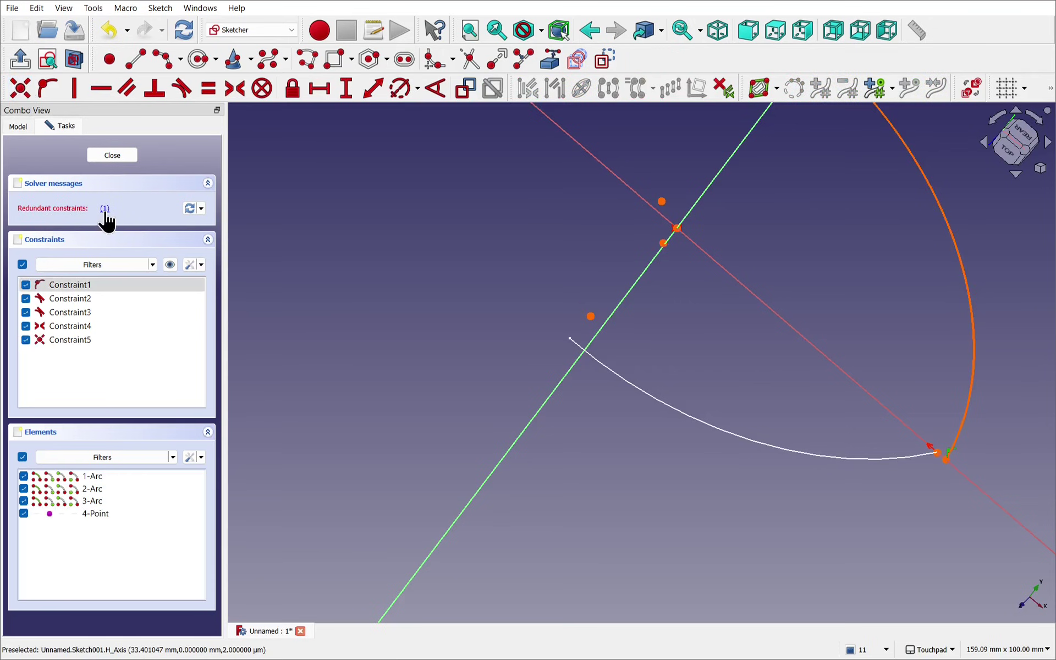
key("Delete")
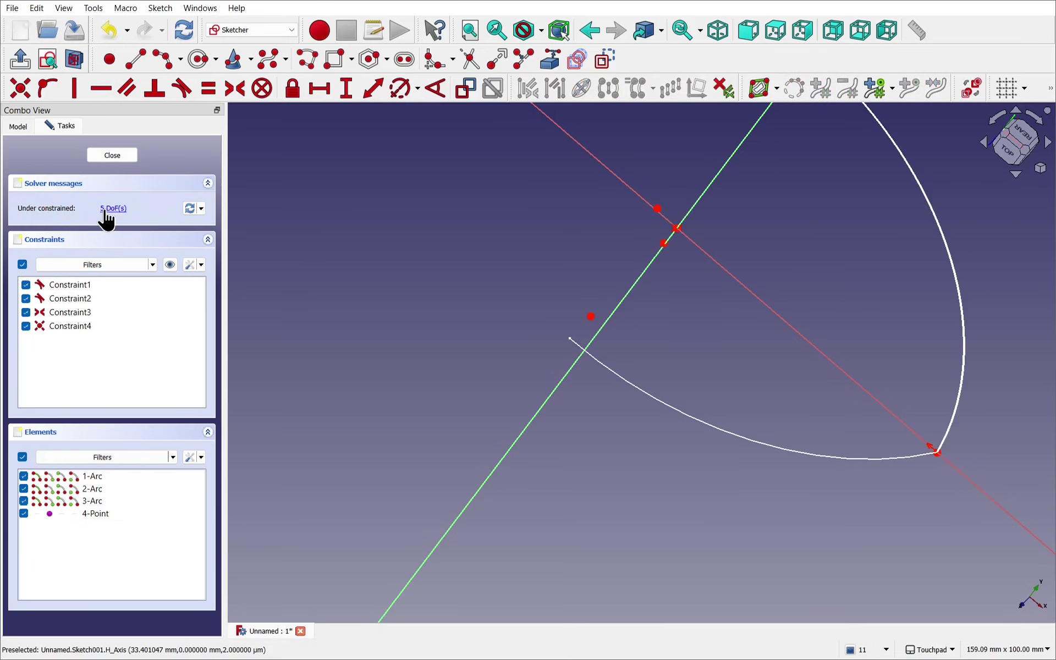
Drag the short top arc to reshape the curve, then close the sketch
mouse_move(710, 406)
left_mouse_down("alt")
mouse_move(790, 438)
mouse_move(825, 306)
mouse_move(759, 288)
mouse_move(775, 309)
left_mouse_up("alt")
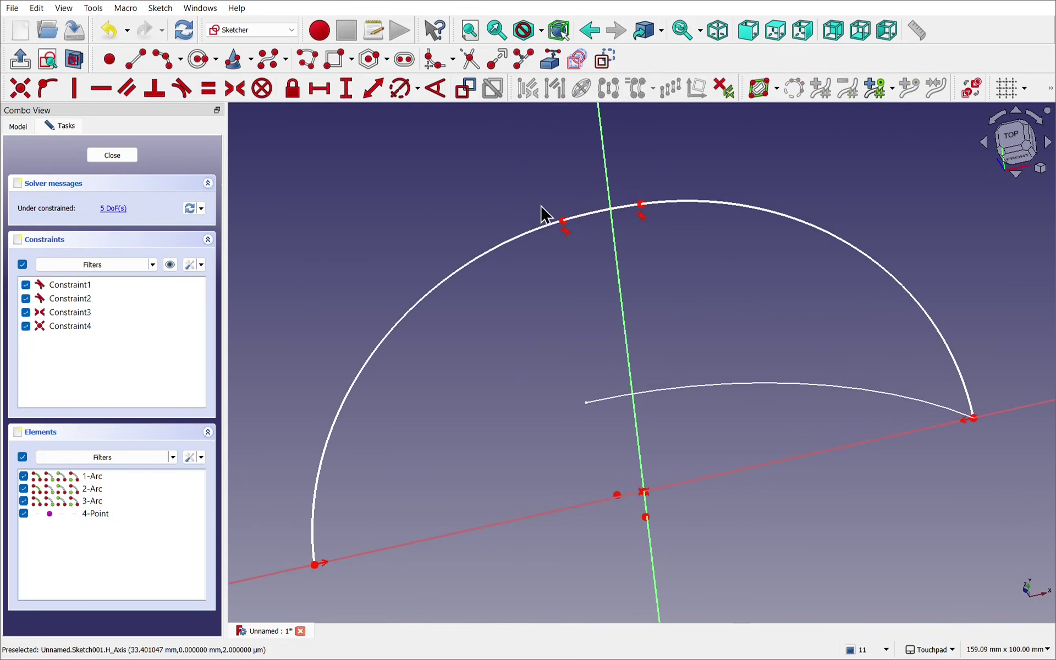
left_click_drag(566, 231, 716, 231)
mouse_move(700, 270)
left_mouse_down("alt")
mouse_move(721, 319)
mouse_move(740, 318)
left_mouse_up("alt")
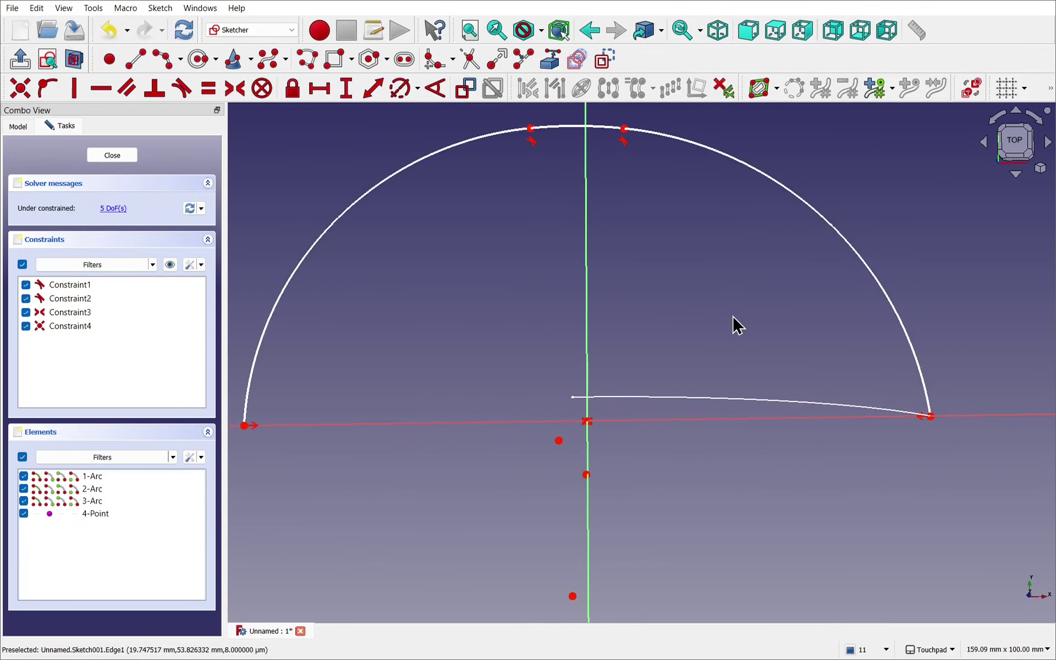
scroll(736, 327, "down", 1)
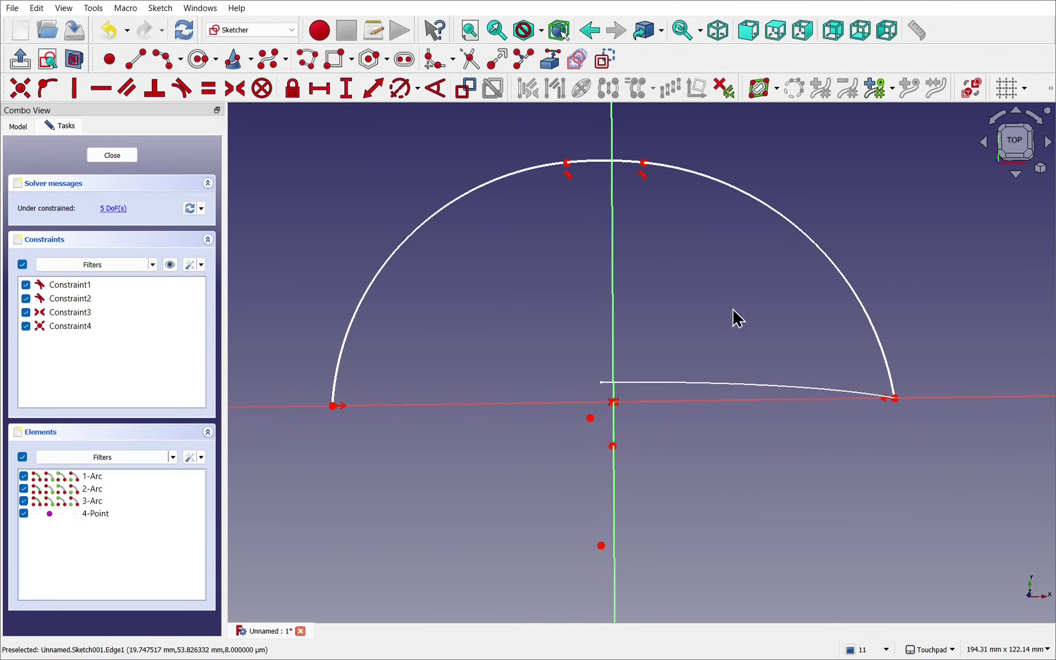
left_click_drag(738, 322, 744, 342, "alt")
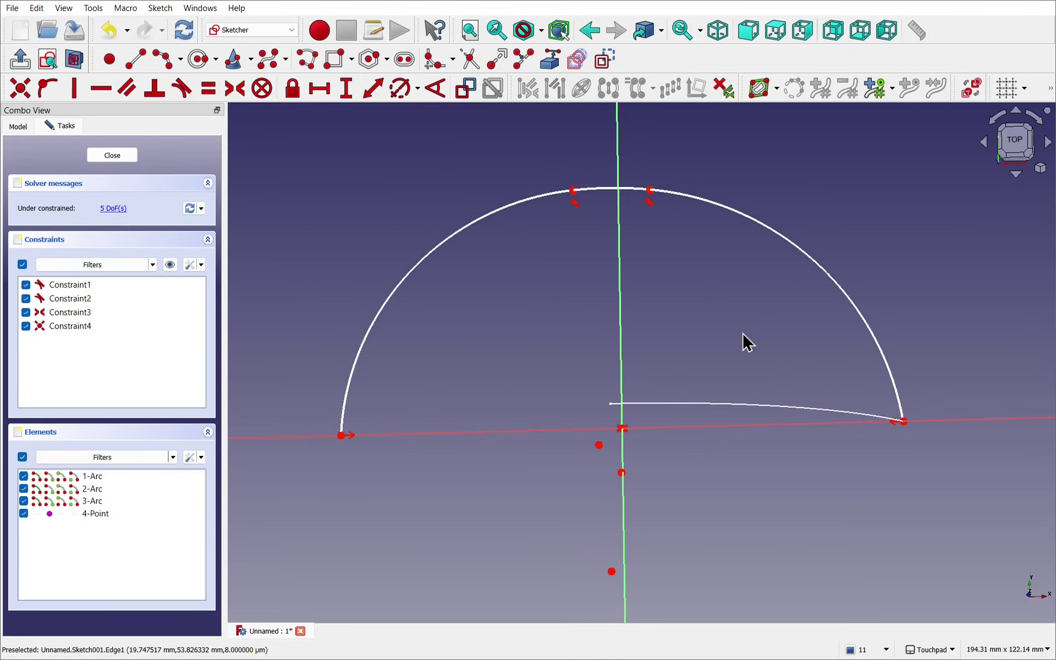
left_click(112, 155)
Switch to the Part workbench with the curves in view
mouse_move(632, 262)
left_mouse_down("alt")
mouse_move(662, 276)
mouse_move(684, 349)
left_mouse_up("alt")
scroll(691, 348, "up", 1)
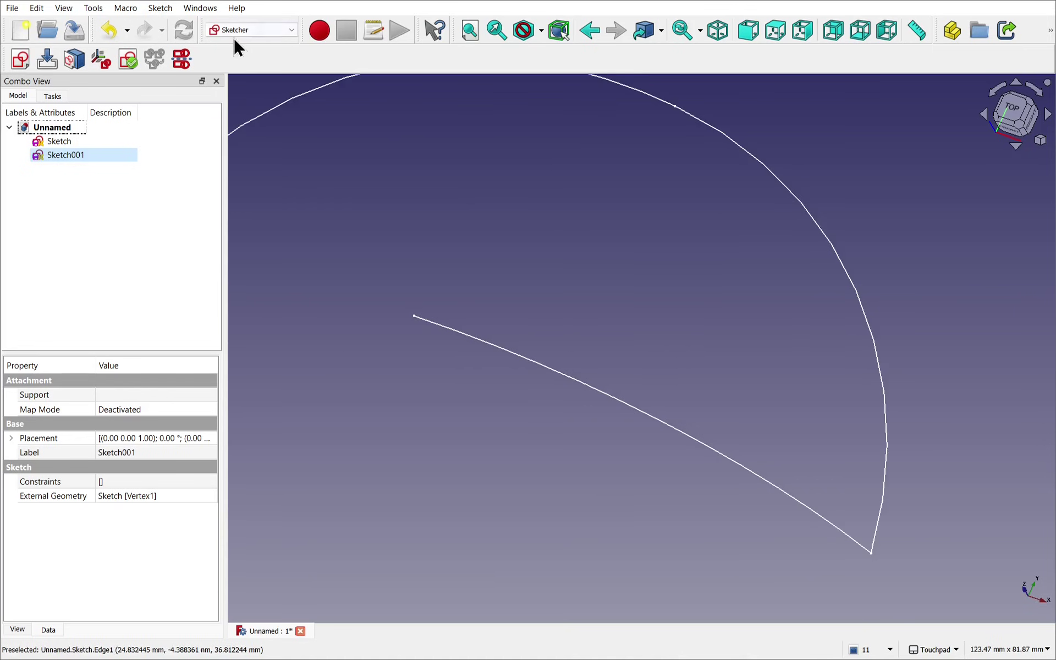
left_click(246, 31)
left_click(254, 153)
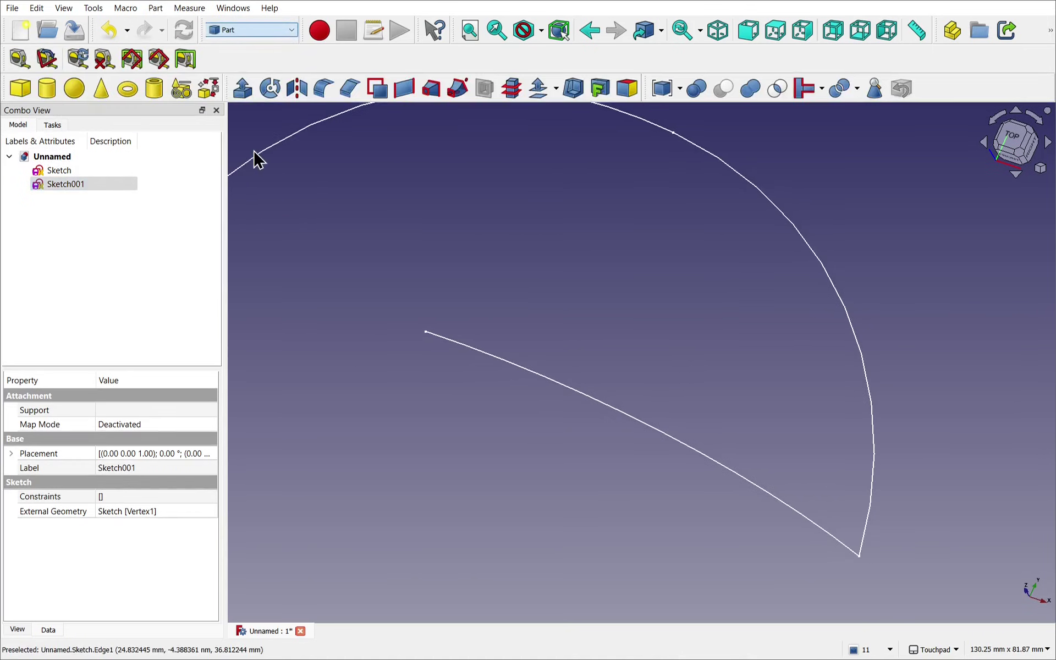
scroll(508, 241, "down", 1)
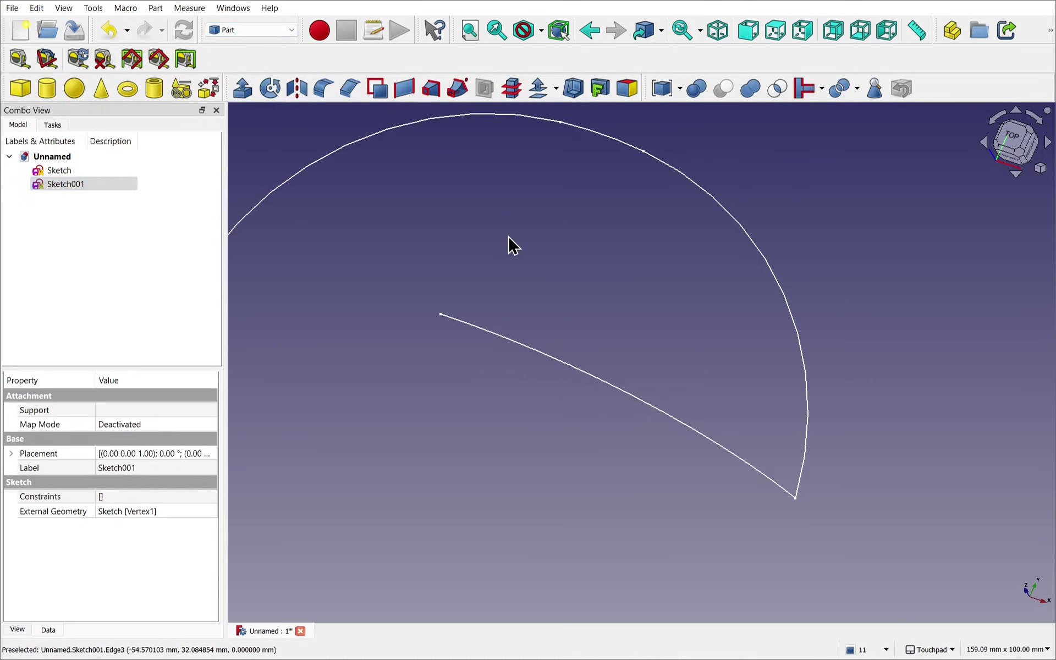
left_click(556, 365)
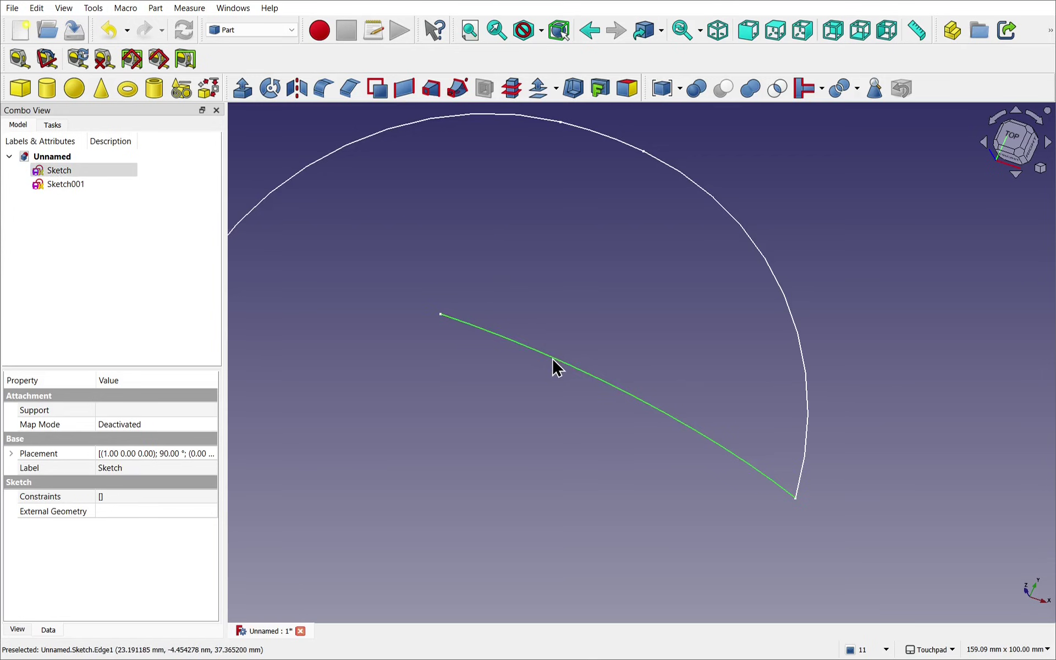
left_click(483, 205)
Start a Part Sweep with Sketch as profile and the three dome arcs as path
left_click(461, 89)
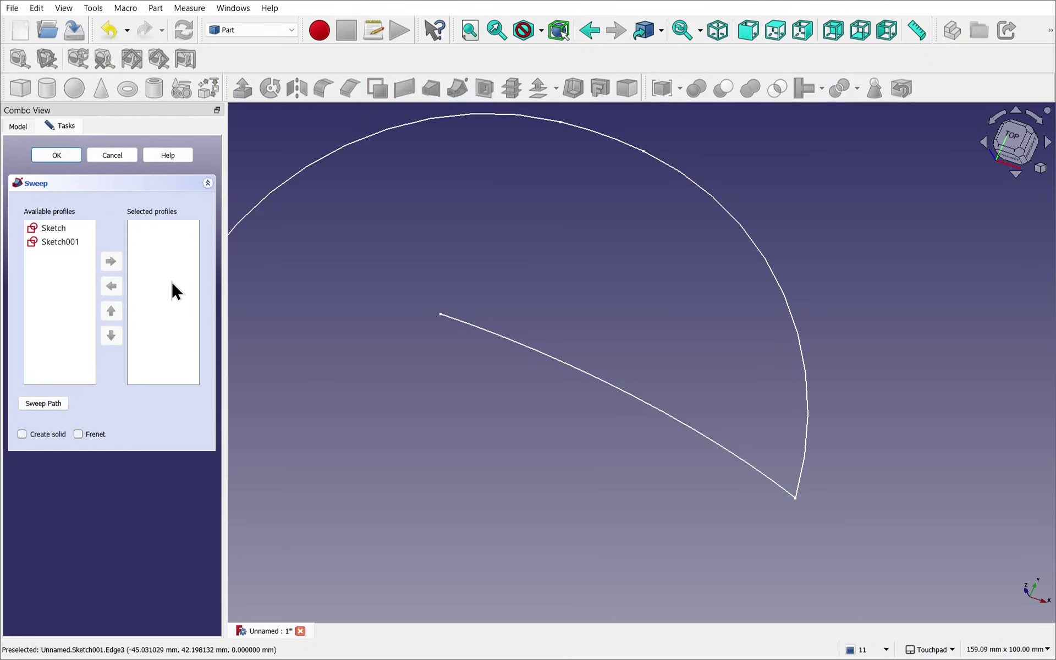
left_click(71, 229)
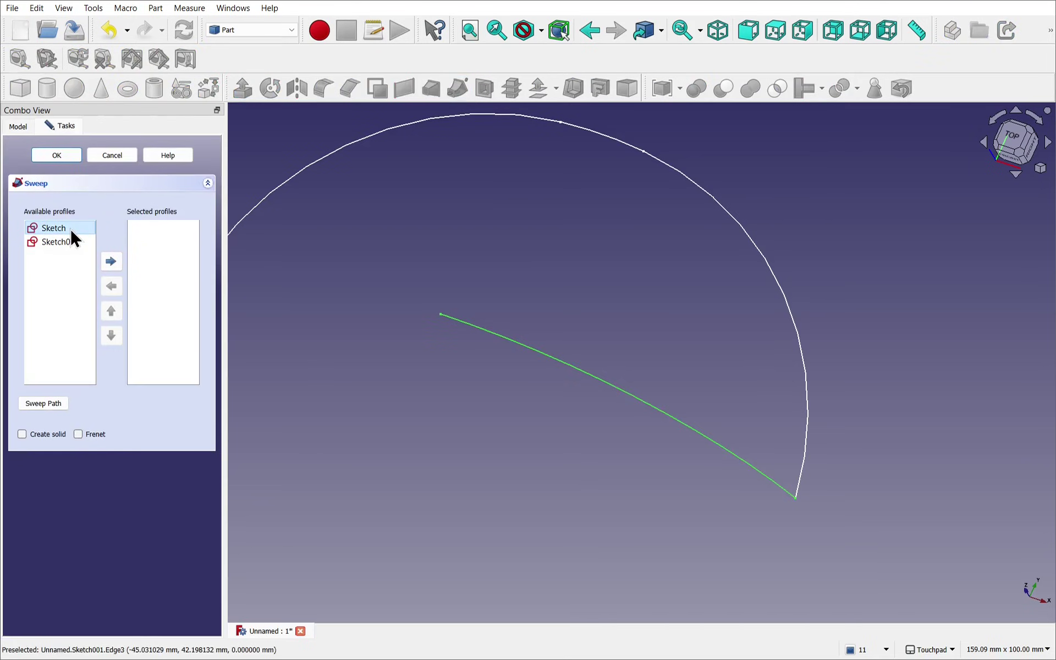
double_click(70, 229)
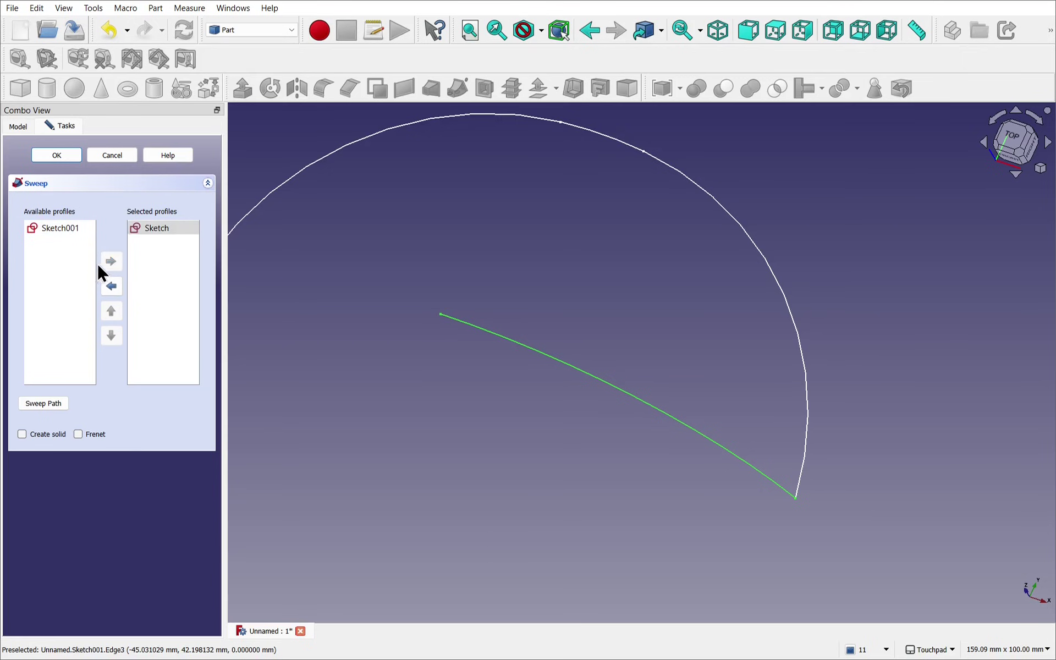
left_click(44, 404)
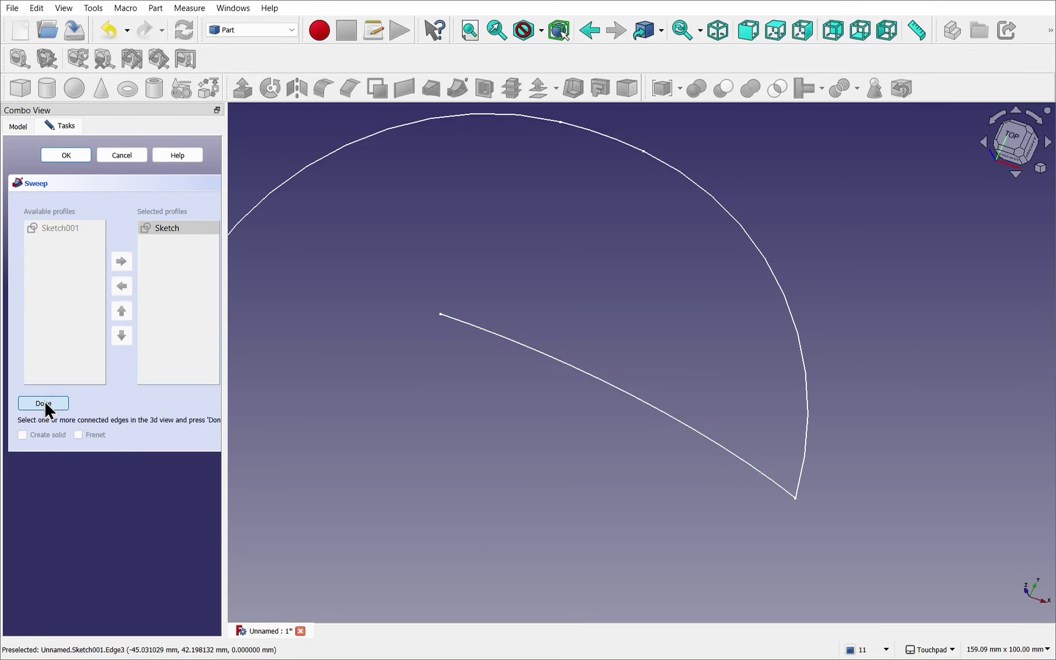
left_click(759, 251)
left_click(608, 144, "ctrl")
left_click(504, 118, "ctrl")
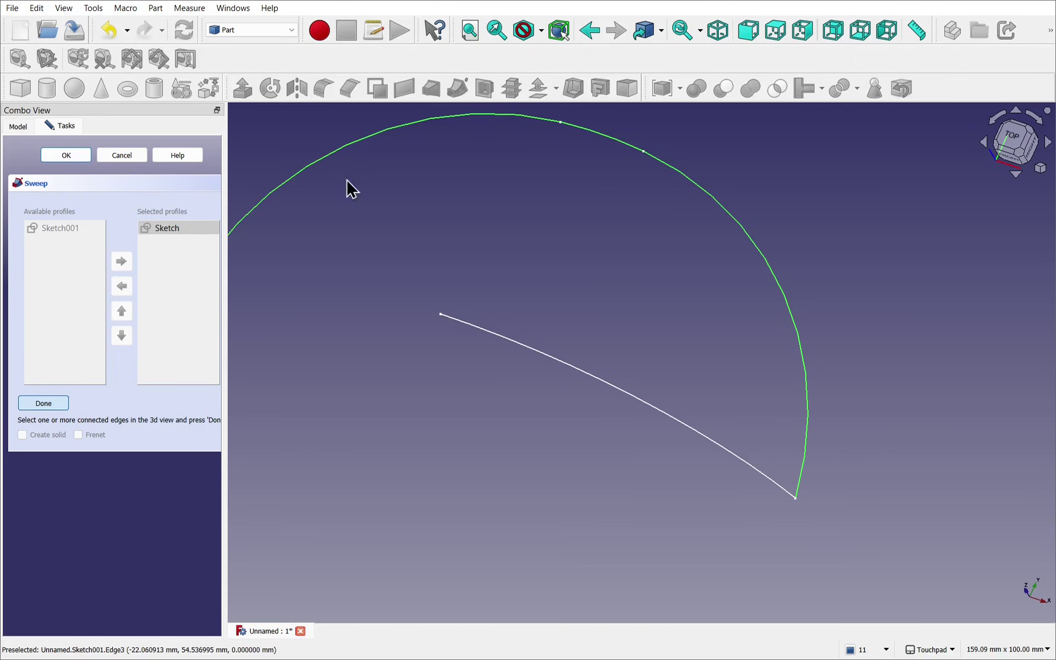
Finish the path and create the Sweep surface, inspect it, and select it
left_click(42, 401)
left_click(58, 156)
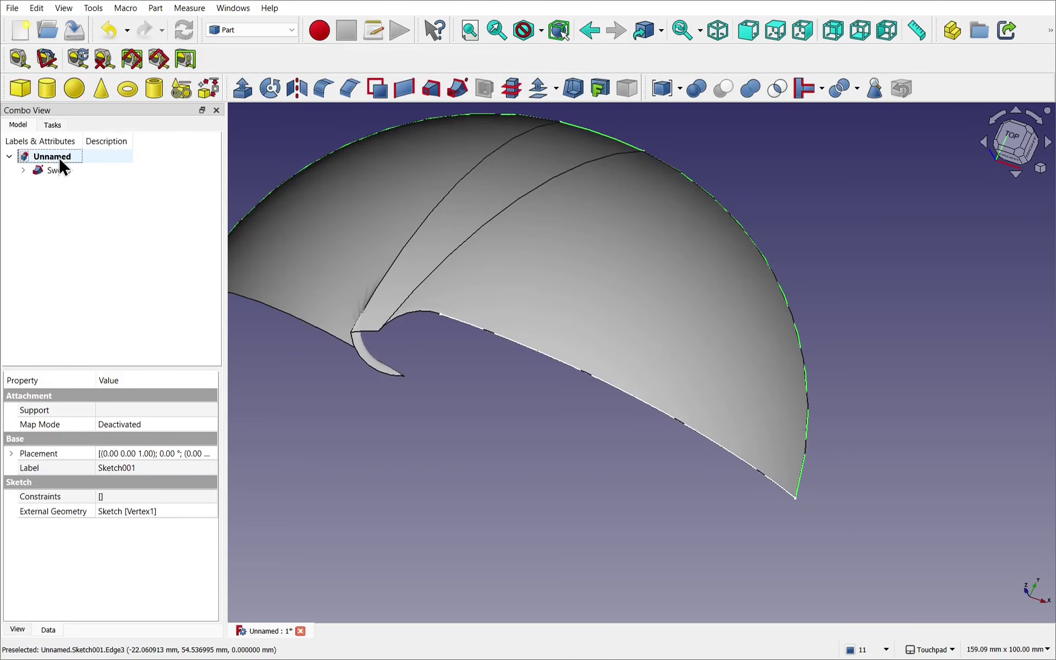
middle_click_drag(551, 308, 438, 349)
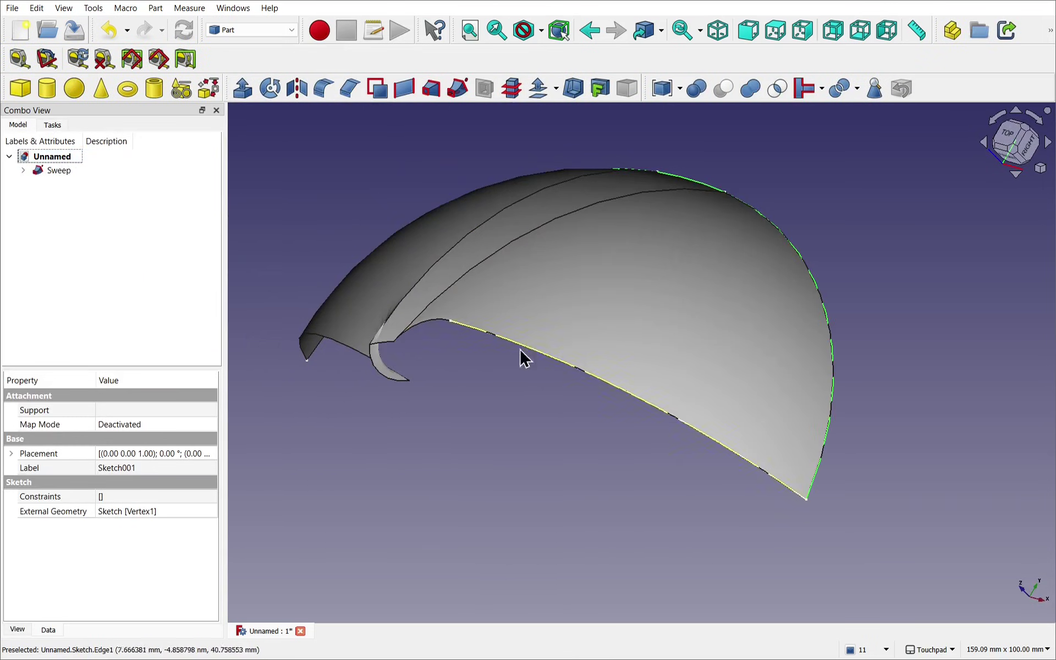
middle_click_drag(632, 278, 679, 316)
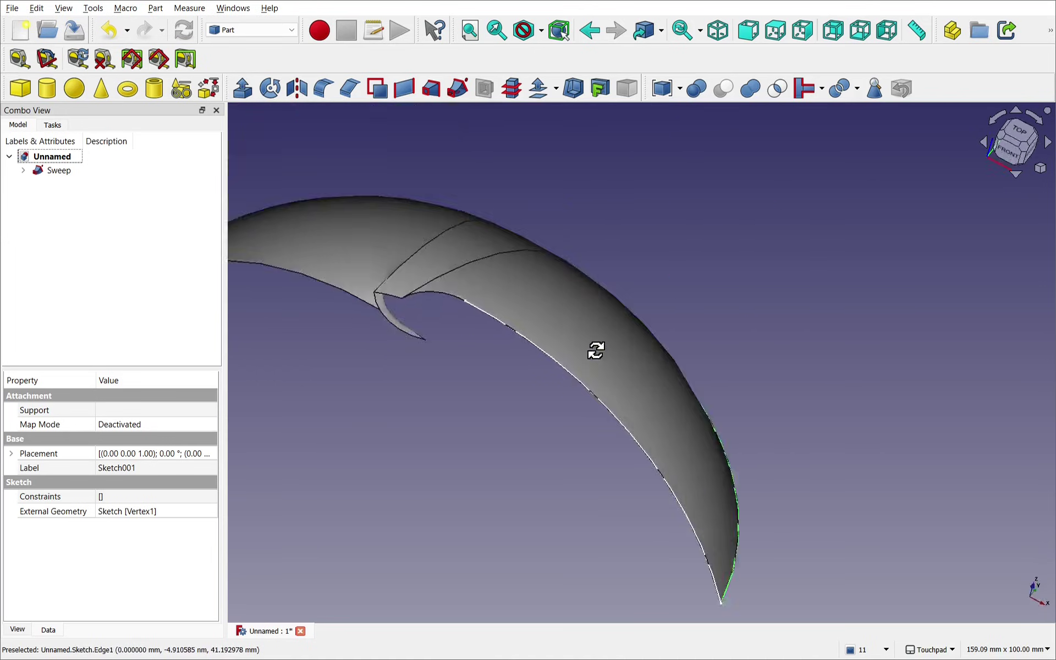
left_click_drag(598, 347, 466, 318, "alt")
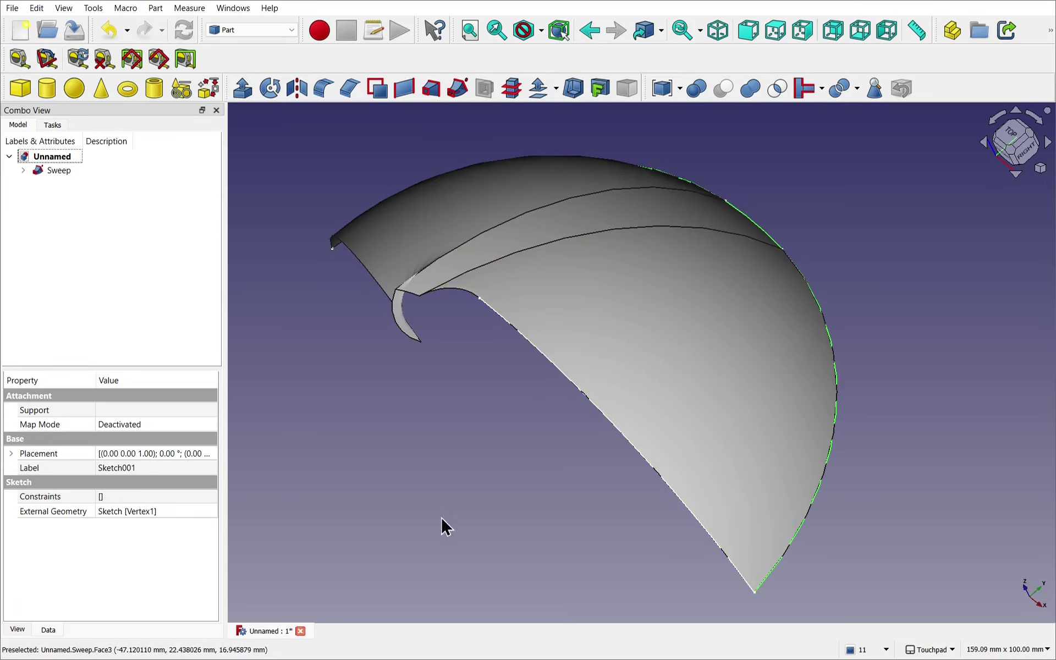
left_click_drag(471, 523, 630, 436, "alt")
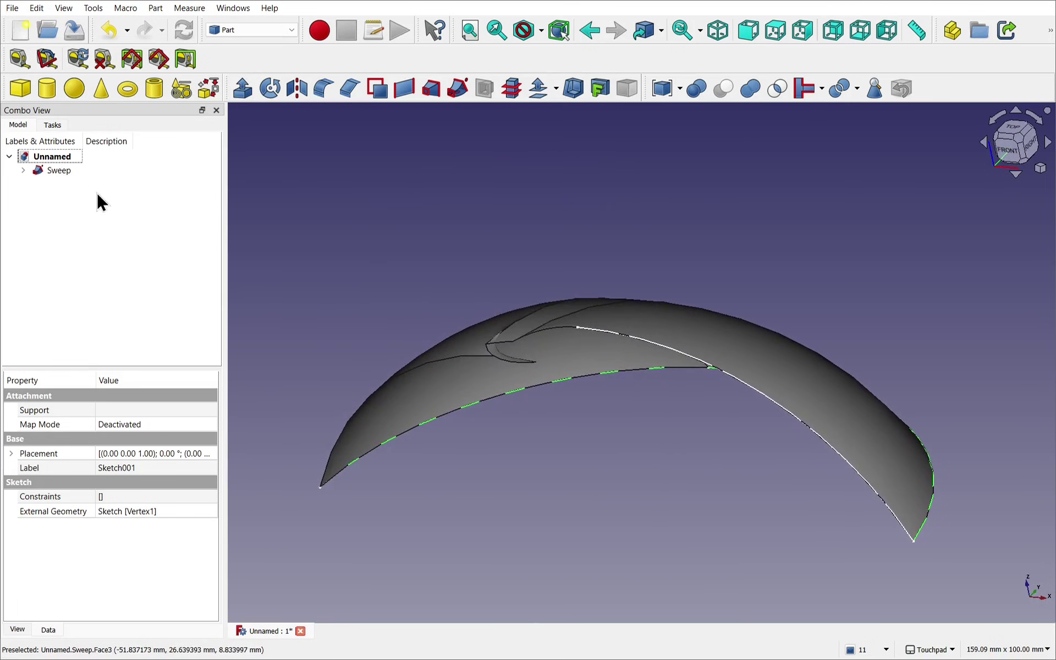
left_click(58, 171)
Delete the Sweep and open Sketch for editing
key("Delete")
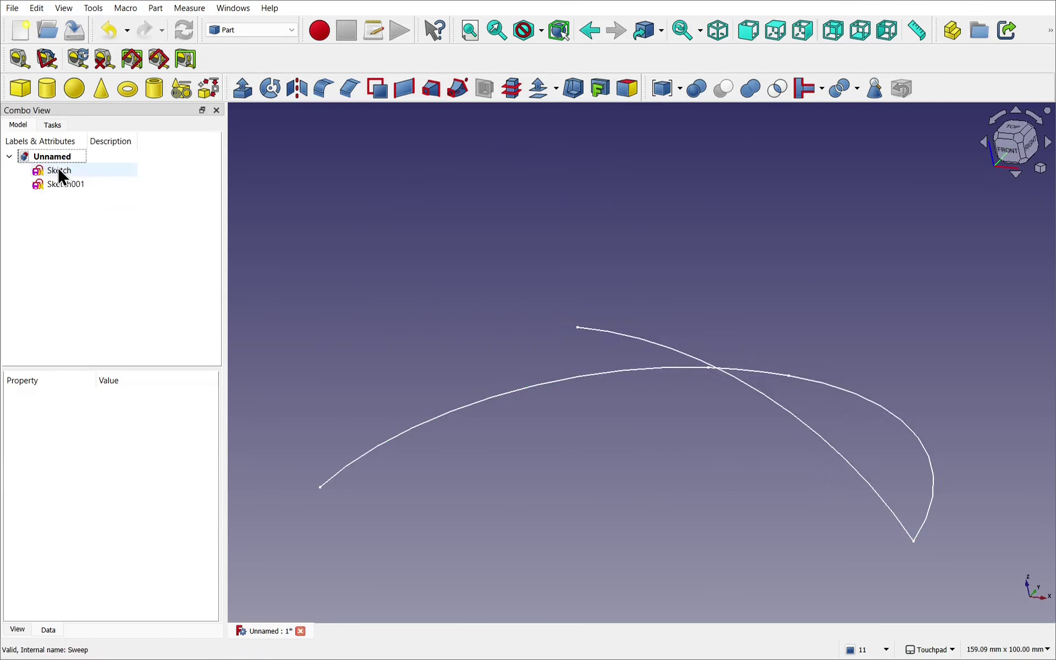
mouse_move(616, 418)
left_mouse_down("alt")
mouse_move(713, 434)
mouse_move(679, 467)
mouse_move(722, 467)
mouse_move(704, 457)
left_mouse_up("alt")
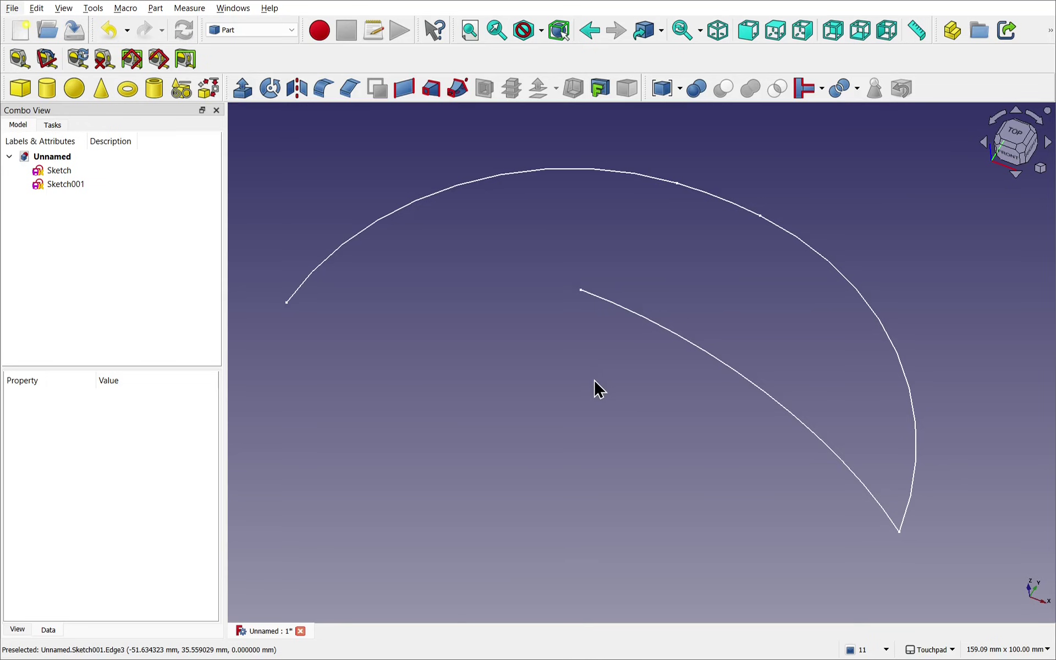
left_click(58, 169)
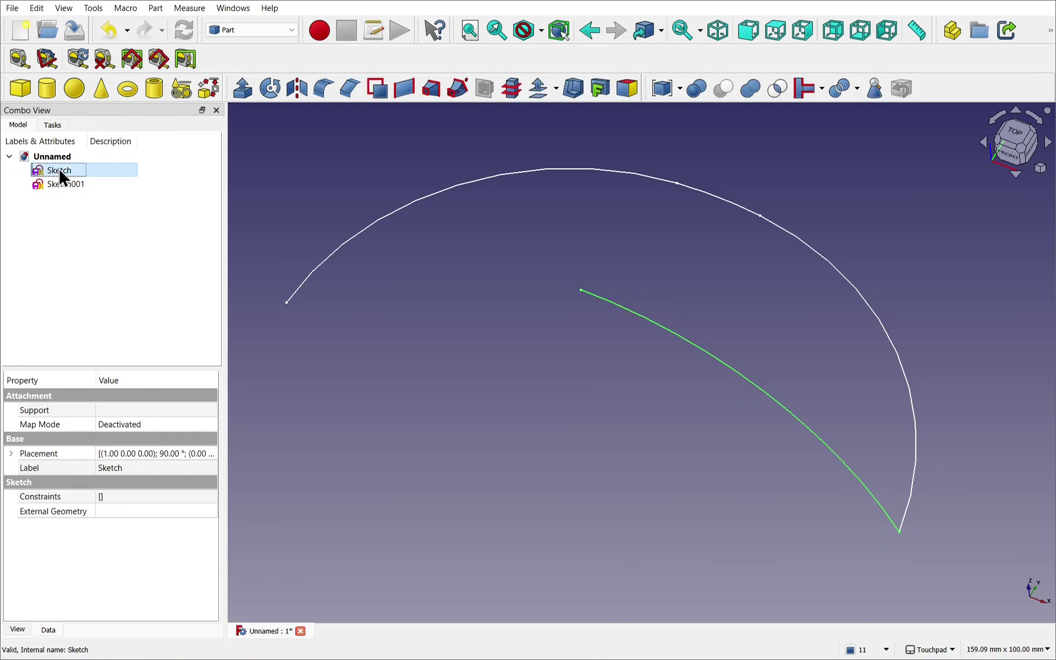
double_click(59, 171)
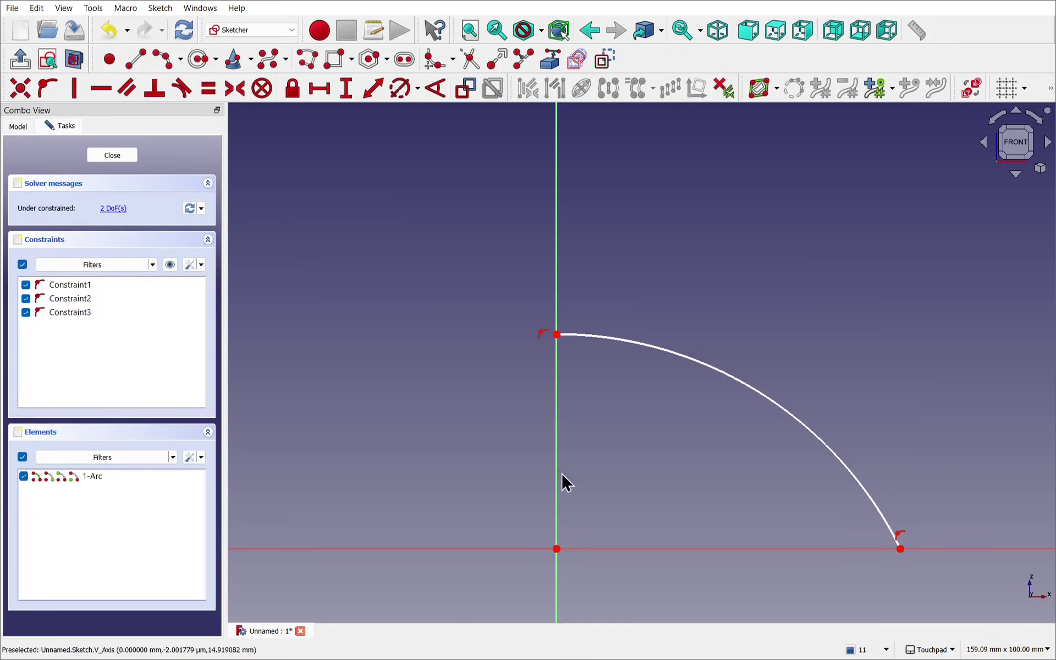
mouse_move(566, 474)
left_mouse_down("shift")
mouse_move(806, 411)
mouse_move(792, 412)
left_mouse_up("shift")
left_click_drag(710, 423, 691, 447, "alt")
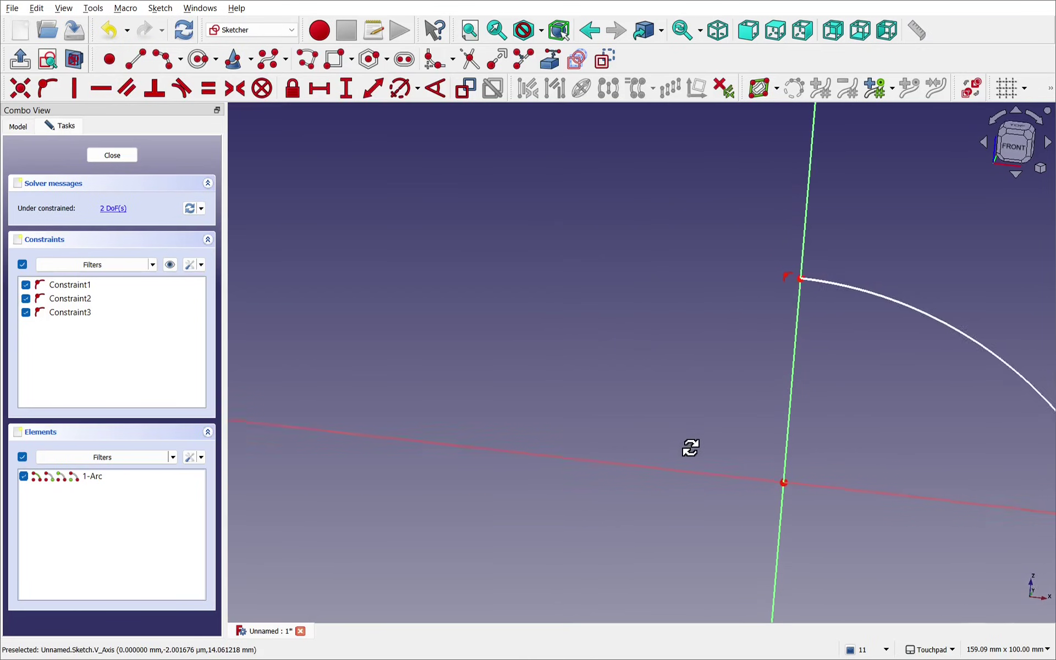
Make Sketch001 visible from the Model tree while editing Sketch
left_click(18, 128)
left_click(55, 187)
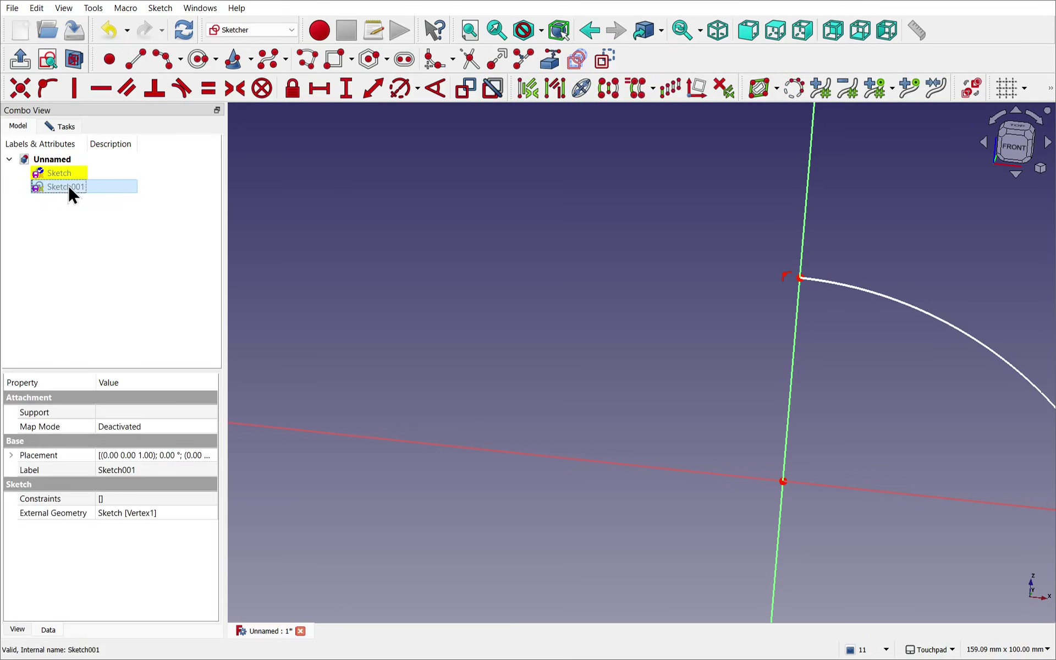
key("space")
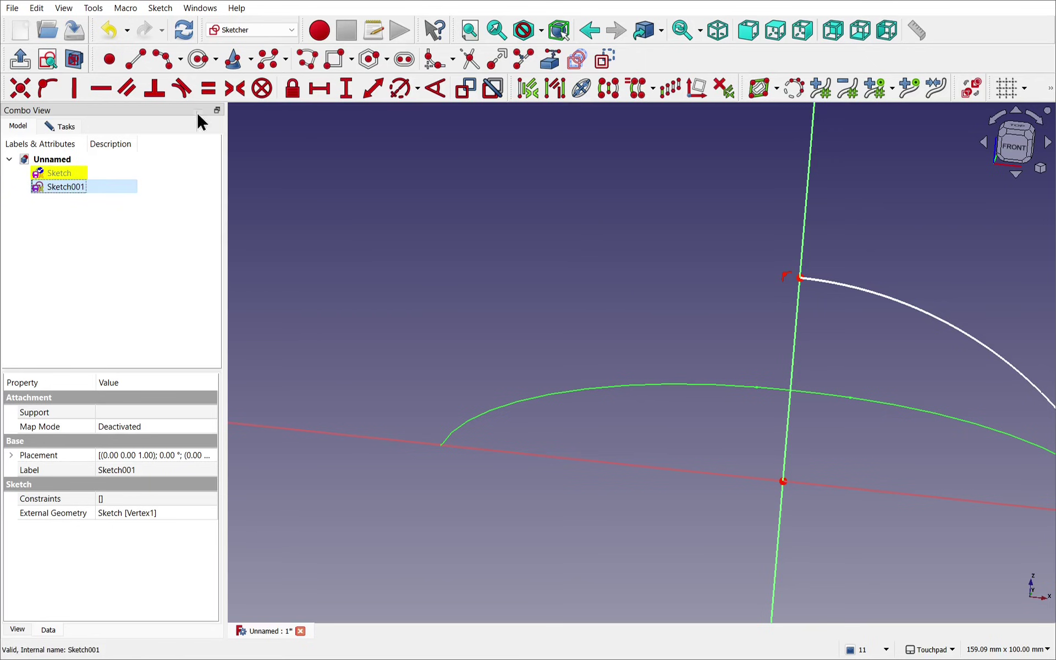
Draw a wavy B-spline from the arc's top endpoint down to the horizontal axis
left_click(267, 61)
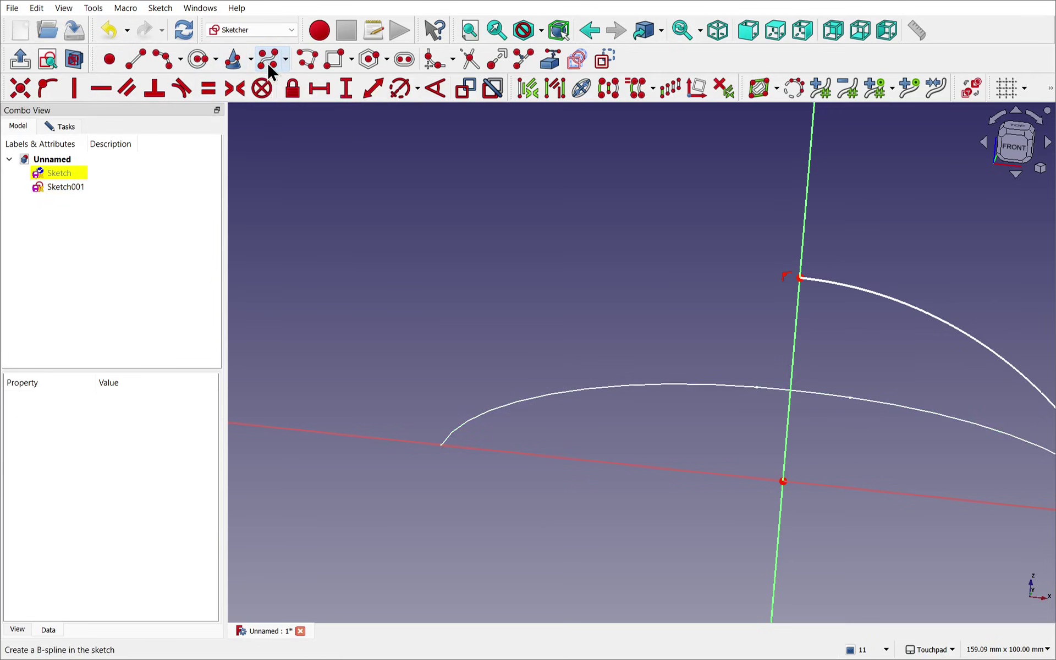
left_click(800, 277)
left_click(753, 262)
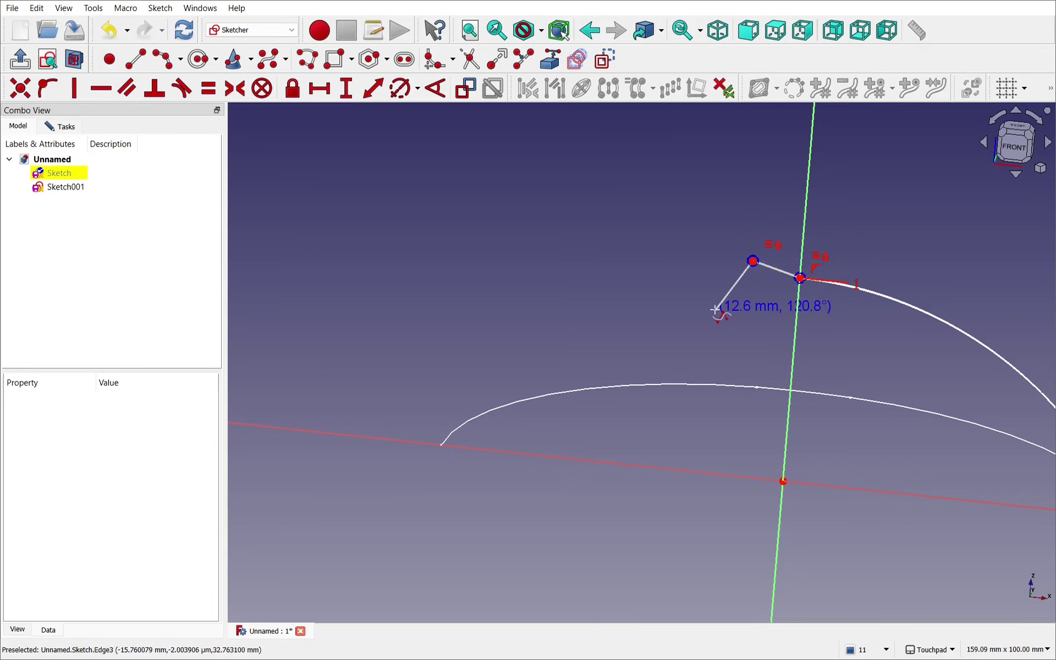
left_click(715, 311)
left_click(643, 281)
left_click(617, 342)
left_click(536, 311)
left_click(515, 382)
left_click(433, 351)
left_click(439, 420)
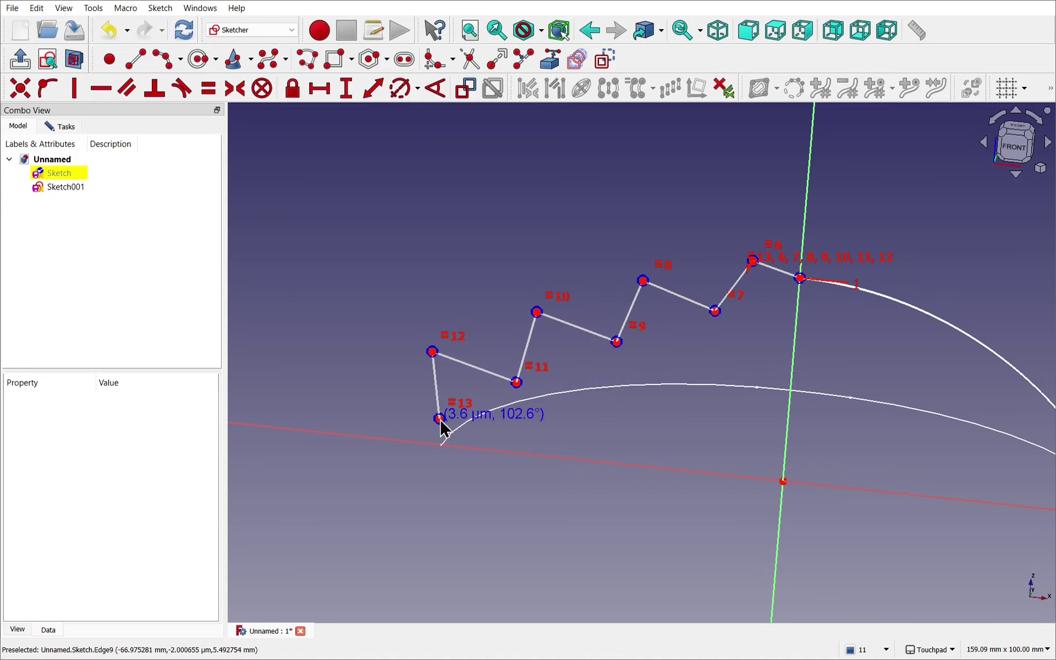
left_click(386, 439)
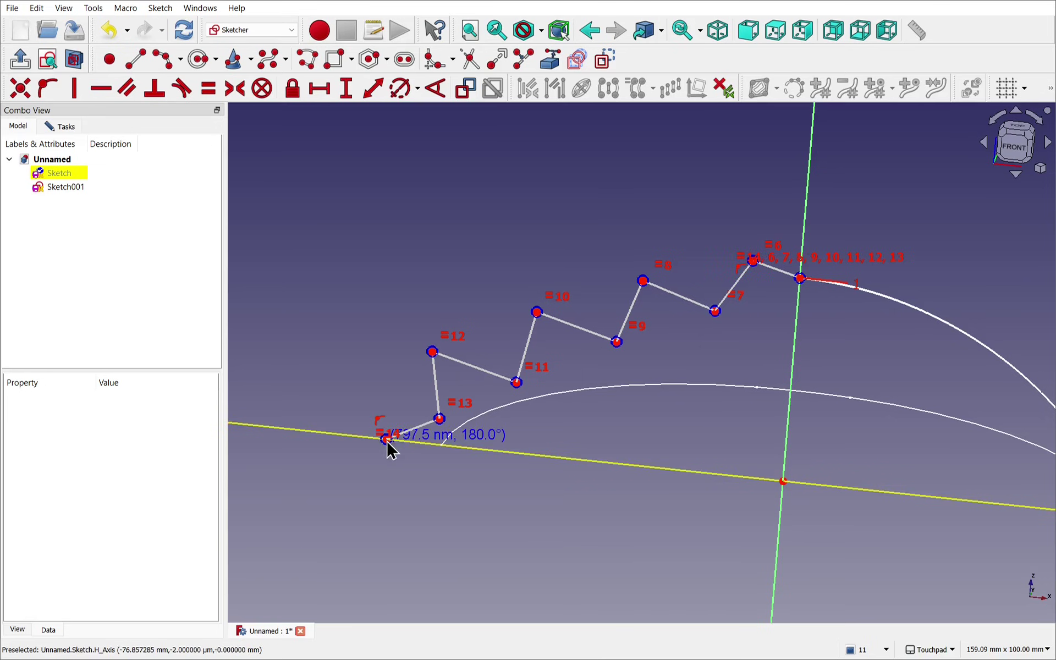
right_click(473, 468)
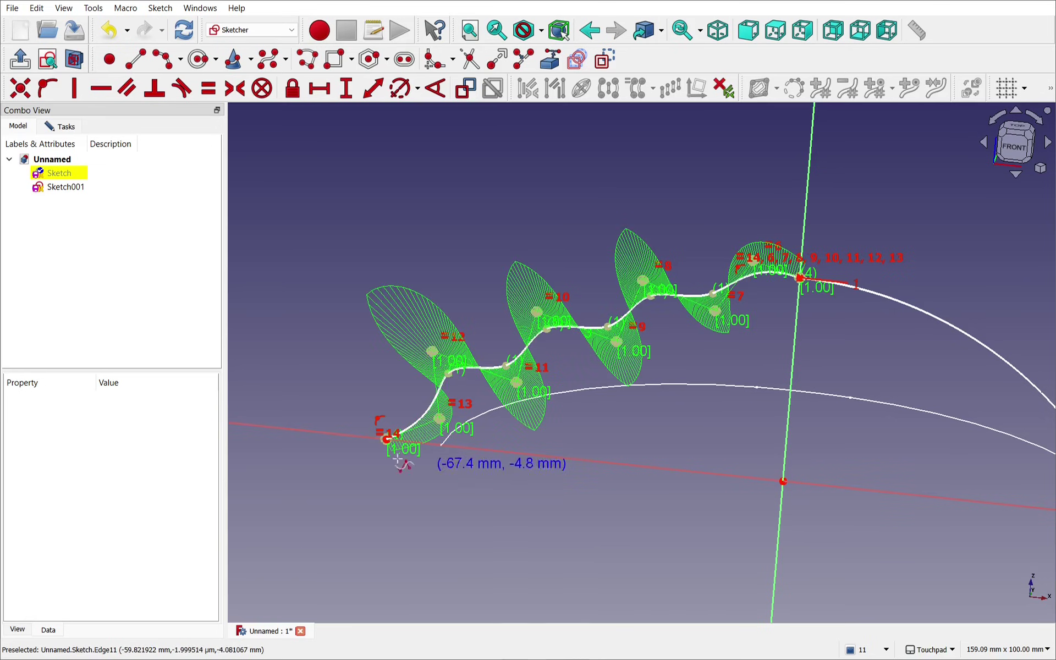
right_click(473, 467)
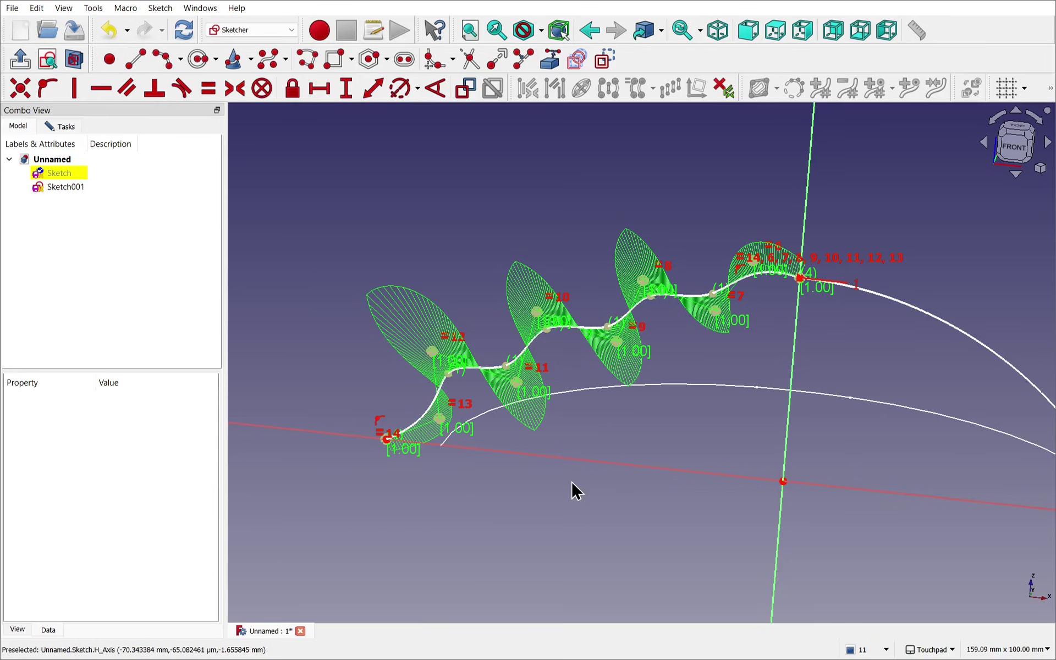
scroll(818, 415, "down", 2)
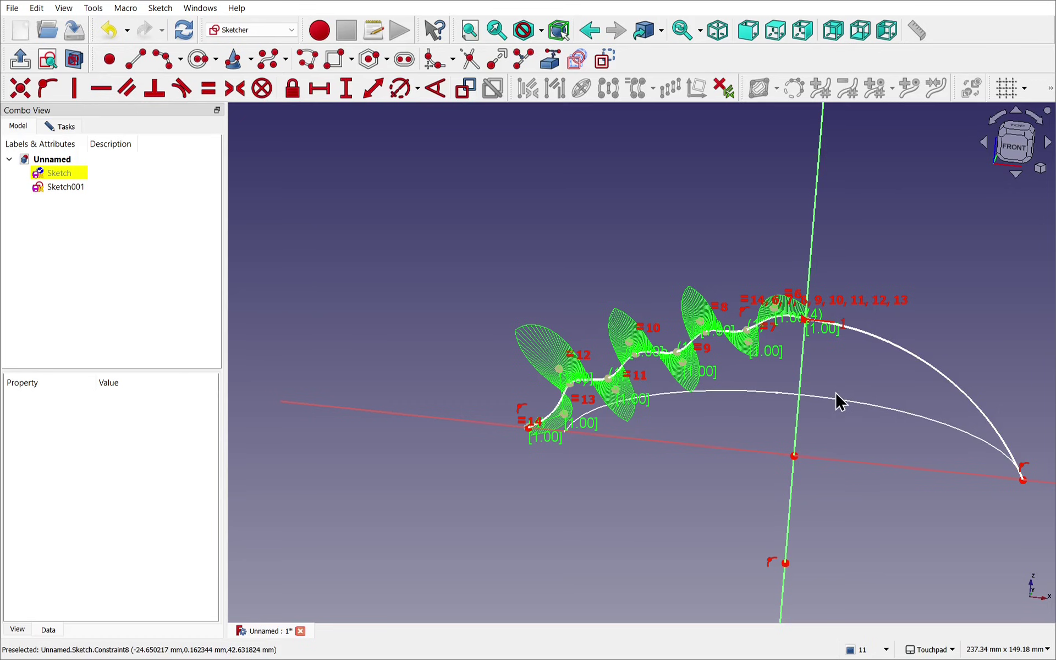
left_click(48, 125)
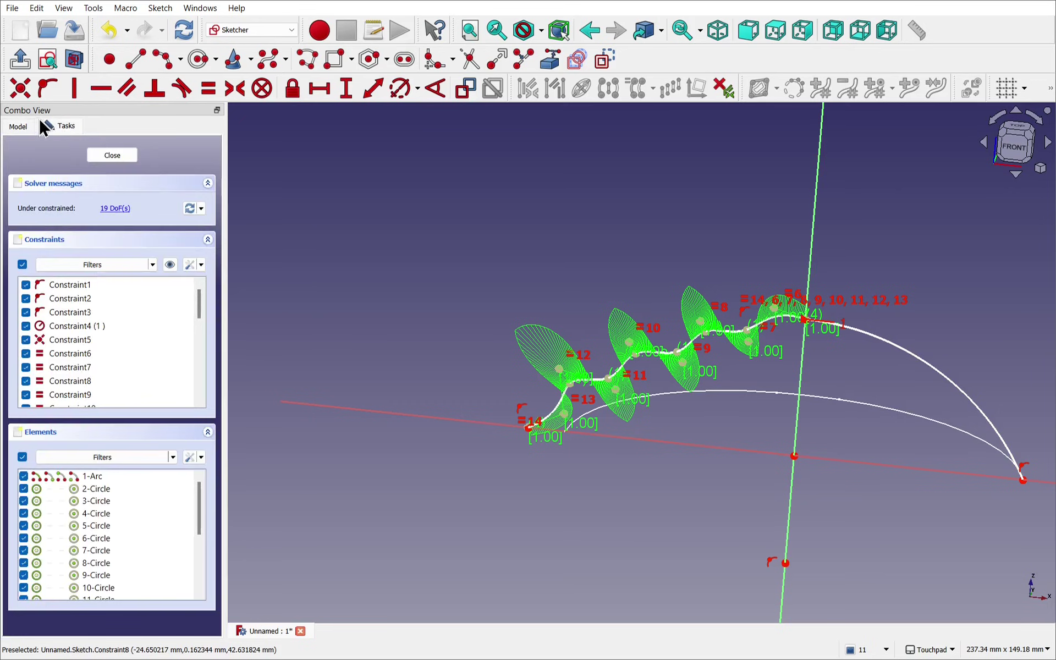
Close Sketch and reopen Sketch001 for editing, bringing the wavy curve into view
left_click(110, 155)
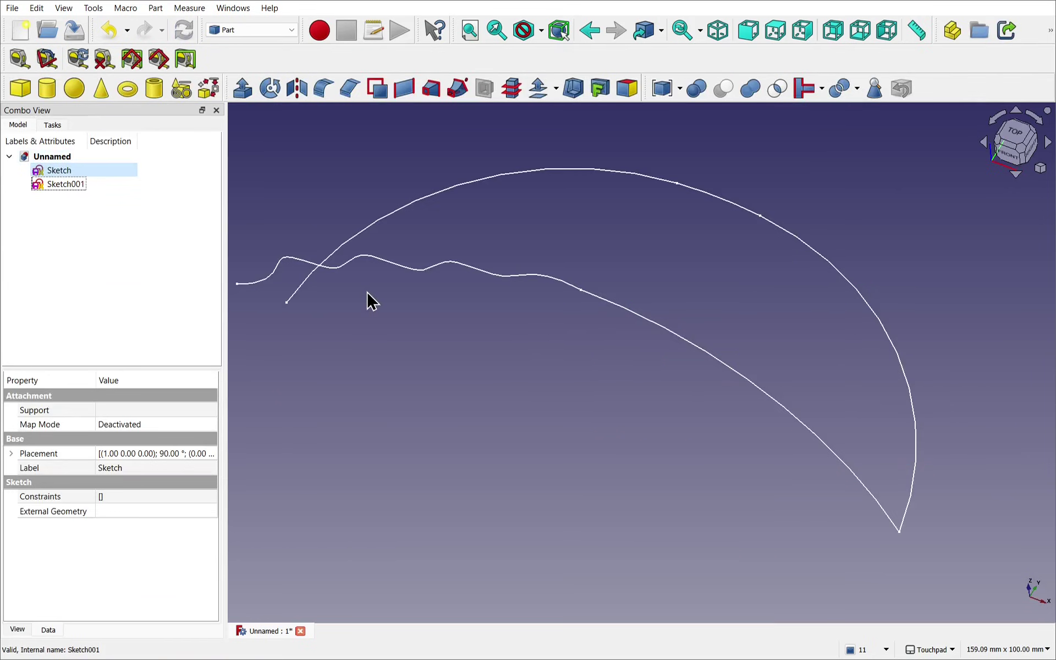
left_click(740, 209)
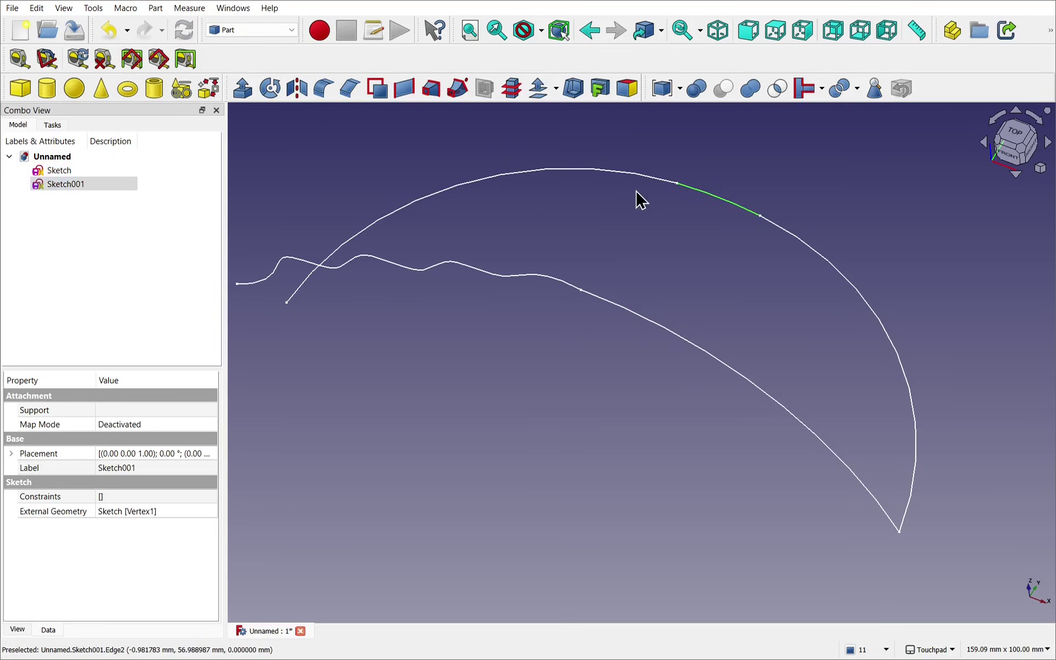
double_click(65, 184)
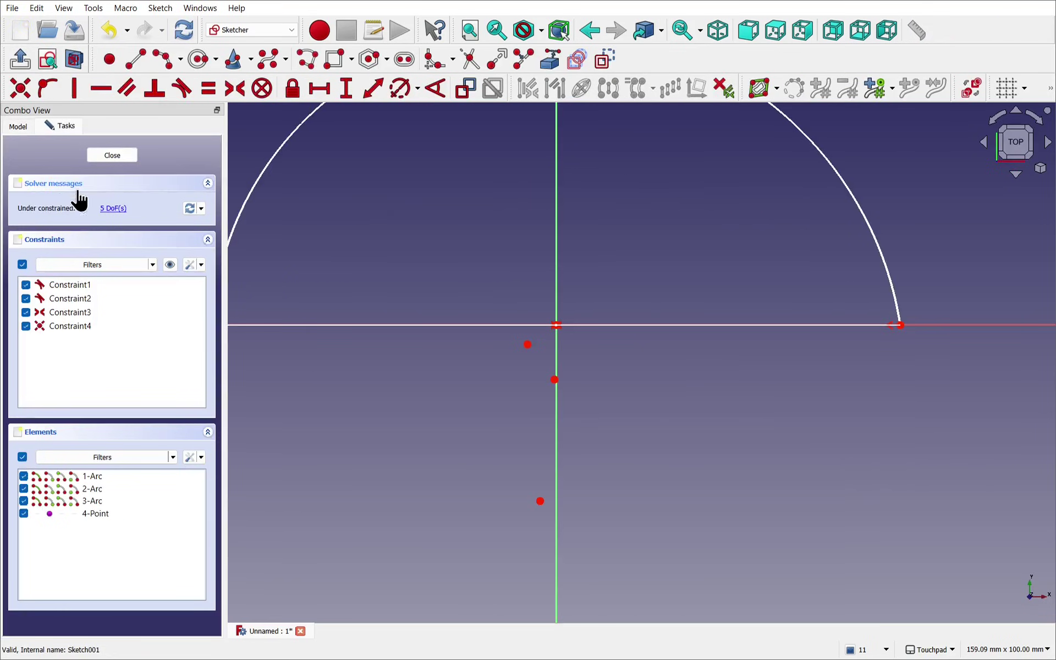
mouse_move(445, 271)
middle_mouse_down()
mouse_move(523, 290)
mouse_move(653, 354)
middle_mouse_up()
middle_click_drag(556, 369, 549, 405)
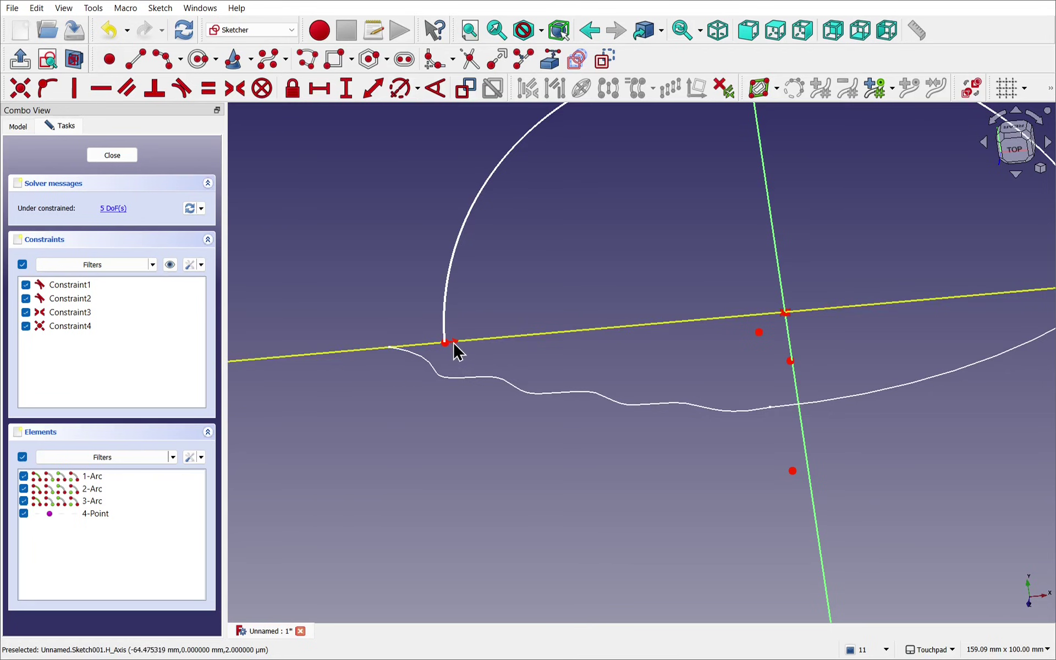
Delete Constraint4 and Constraint3 from Sketch001
left_click(72, 328)
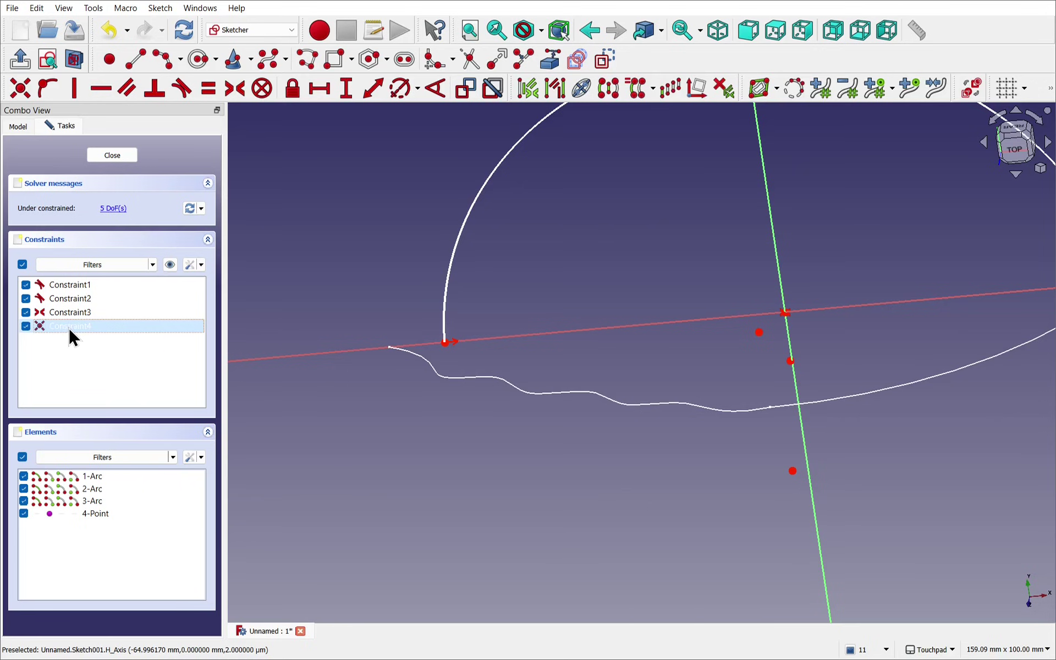
key("Delete")
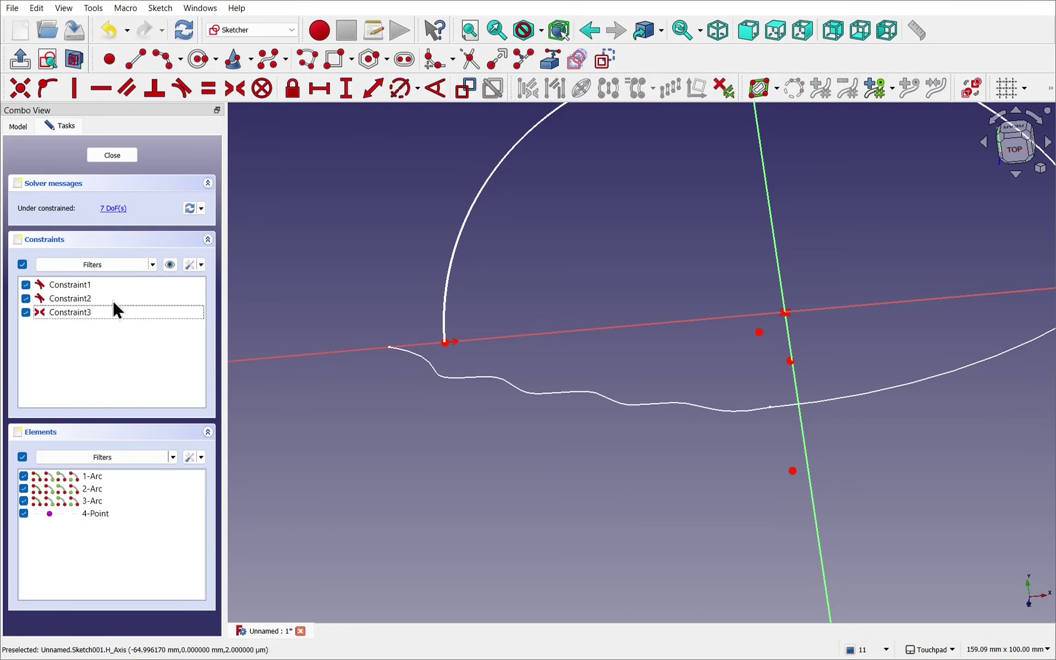
left_click(81, 314)
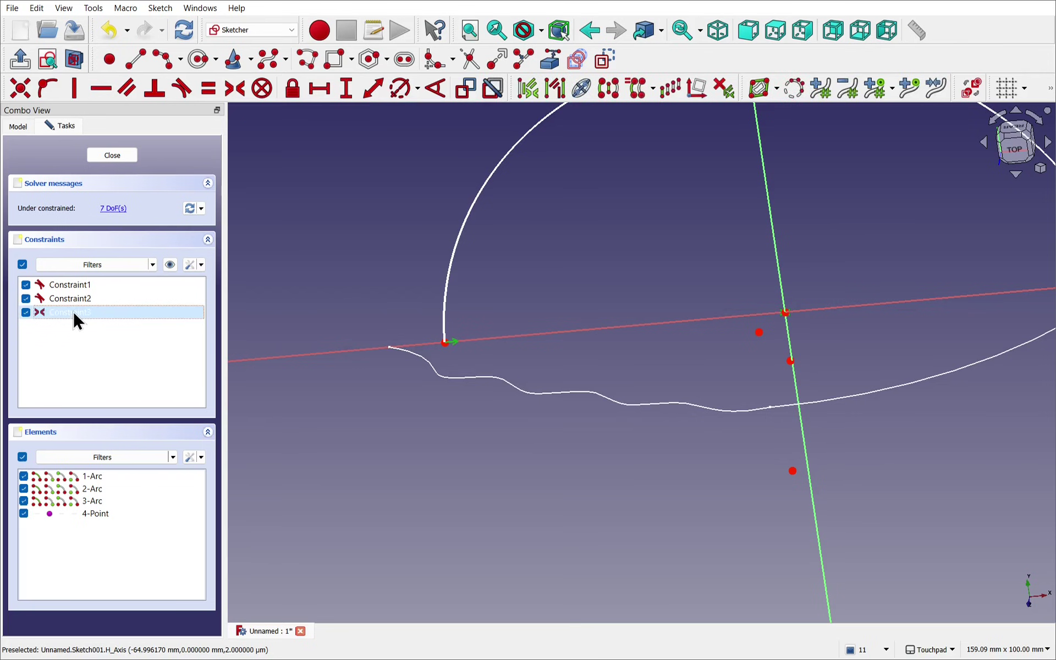
key("Delete")
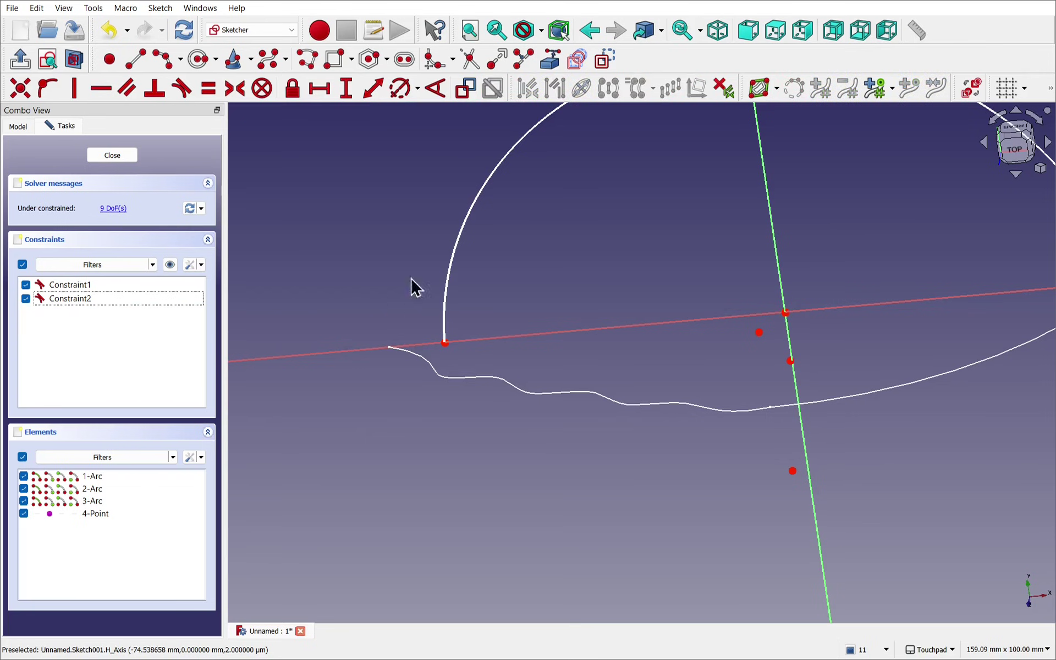
Import the B-spline's end point as external geometry and make the arc's left end coincident with it
left_click(555, 65)
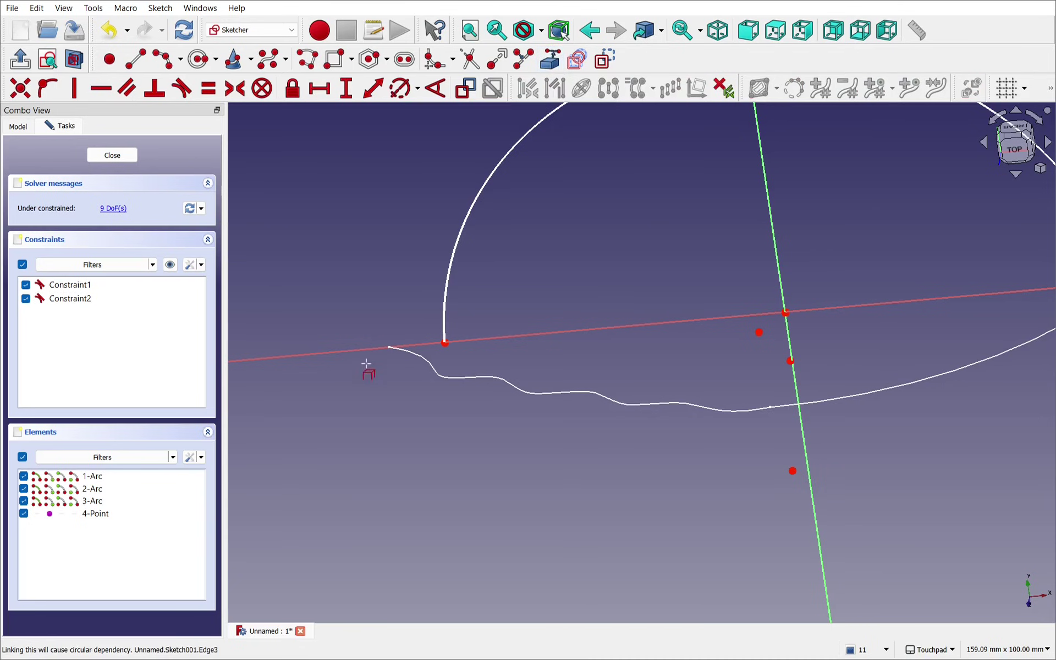
left_click(389, 347)
left_click(445, 344)
left_click(390, 351)
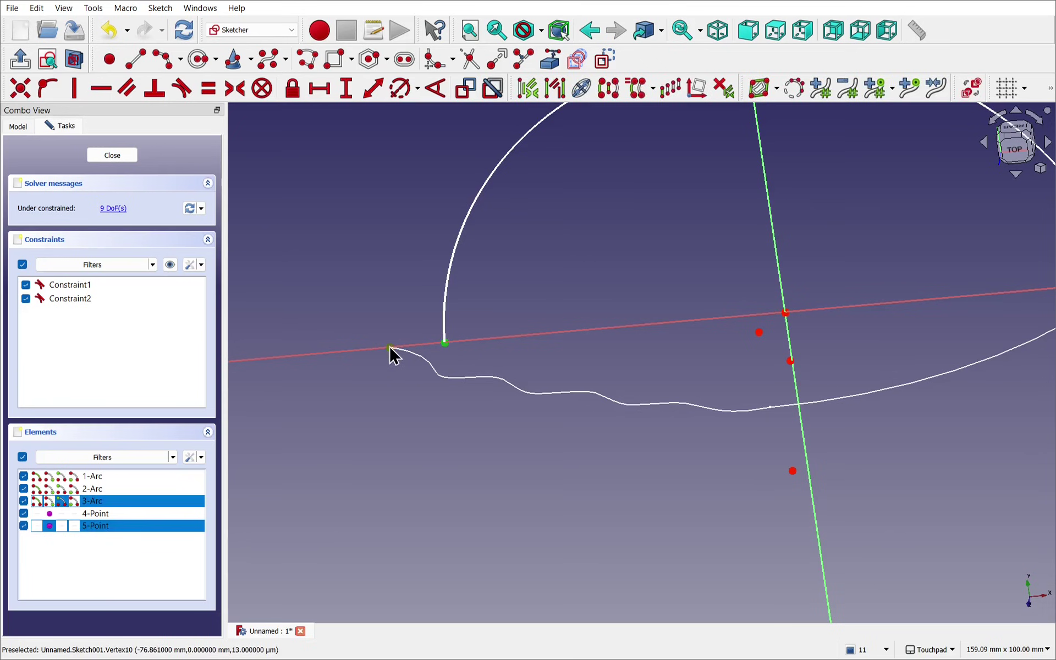
left_click(20, 89)
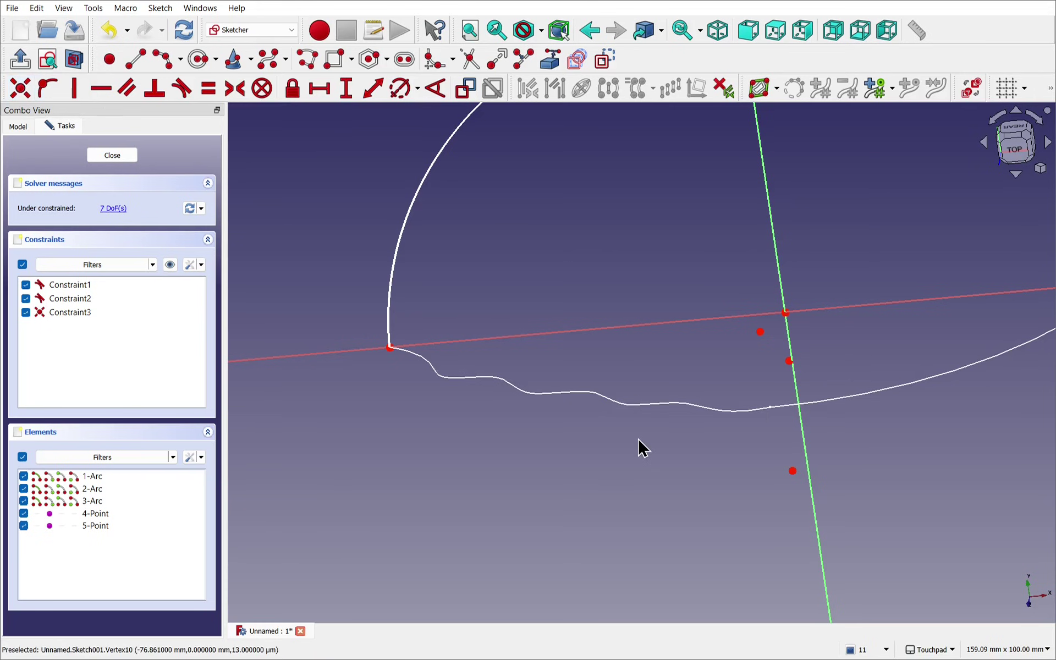
Make the arc's right end coincident with the neighbouring reference point
scroll(638, 439, "down", 3)
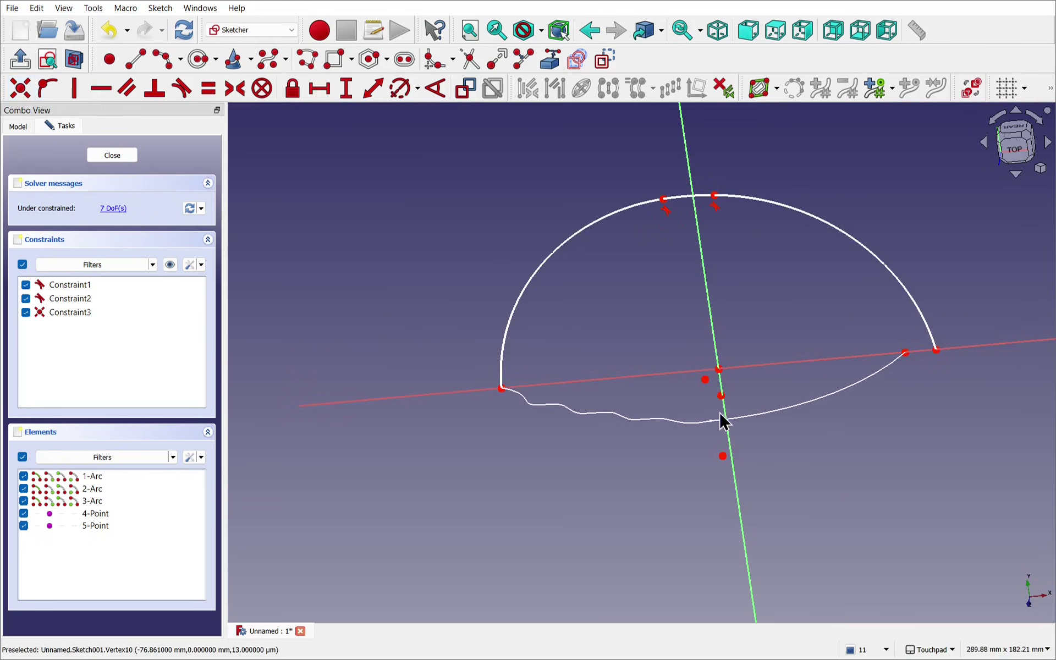
left_click(936, 352)
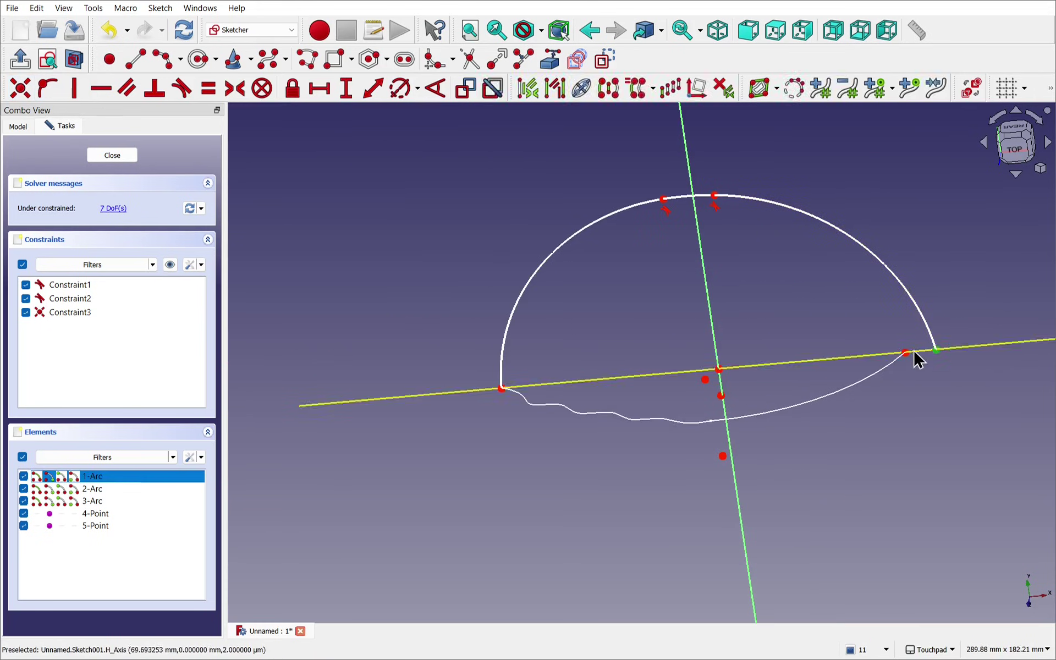
left_click(905, 353)
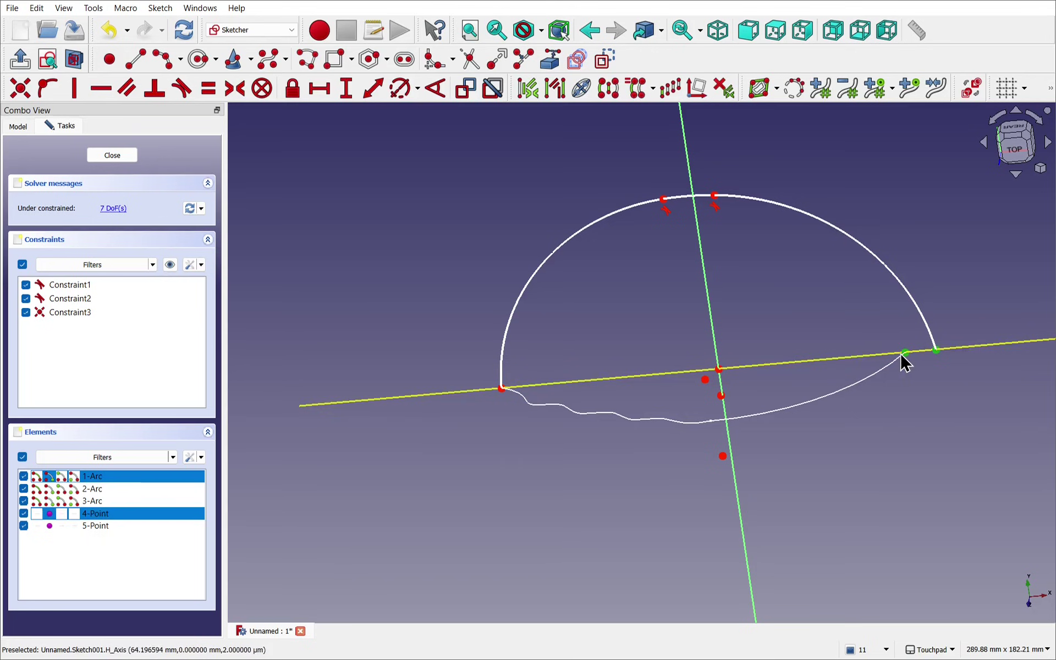
left_click(23, 87)
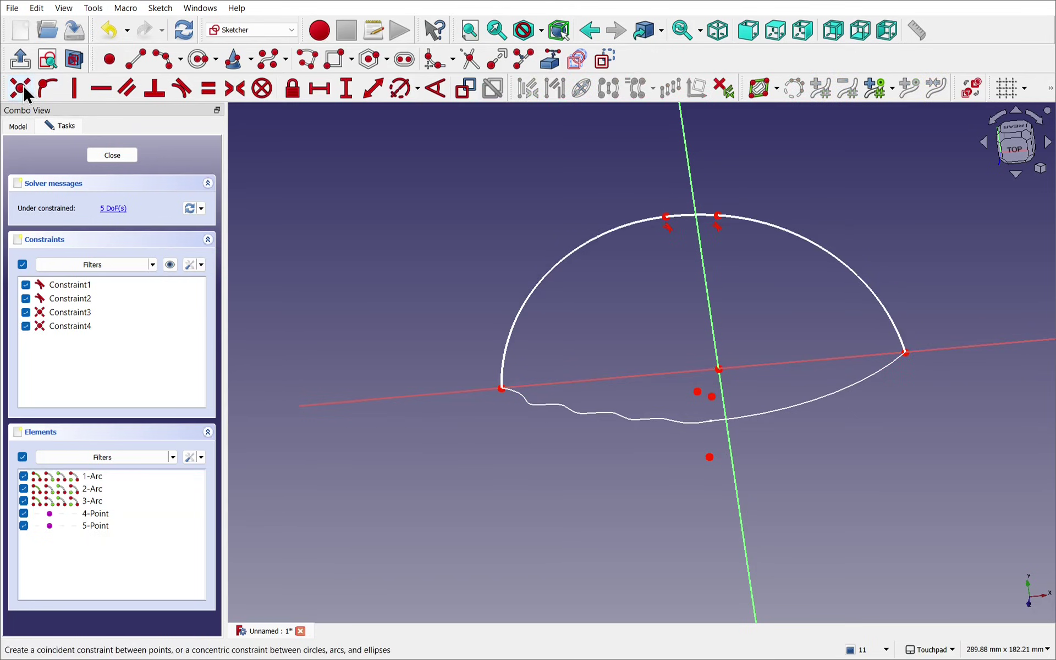
mouse_move(691, 312)
middle_mouse_down()
mouse_move(724, 262)
mouse_move(702, 254)
middle_mouse_up()
middle_click_drag(643, 341, 592, 240)
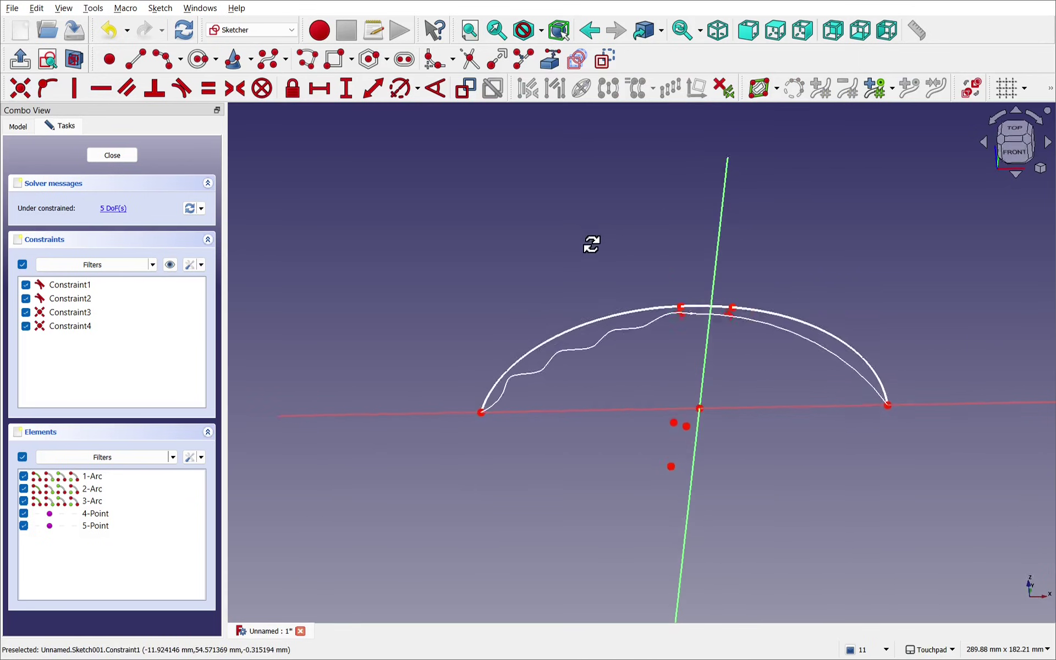
Close Sketch001, switch to the Curves workbench, and pan both sketch outlines into view
left_click(112, 155)
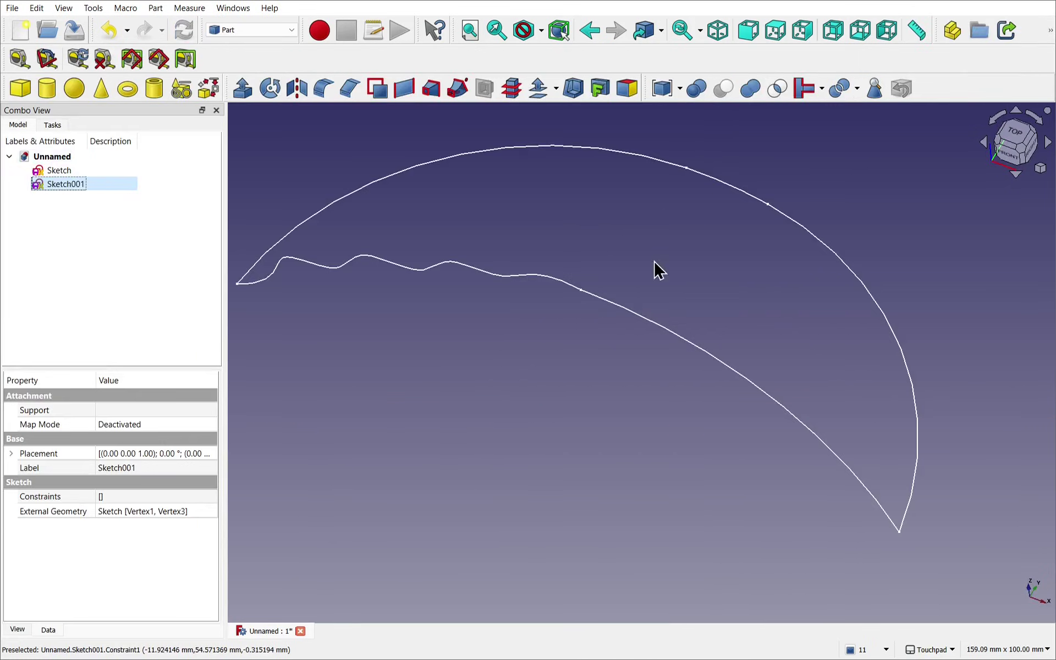
mouse_move(657, 283)
middle_mouse_down()
mouse_move(660, 306)
mouse_move(663, 283)
middle_mouse_up()
left_click(244, 30)
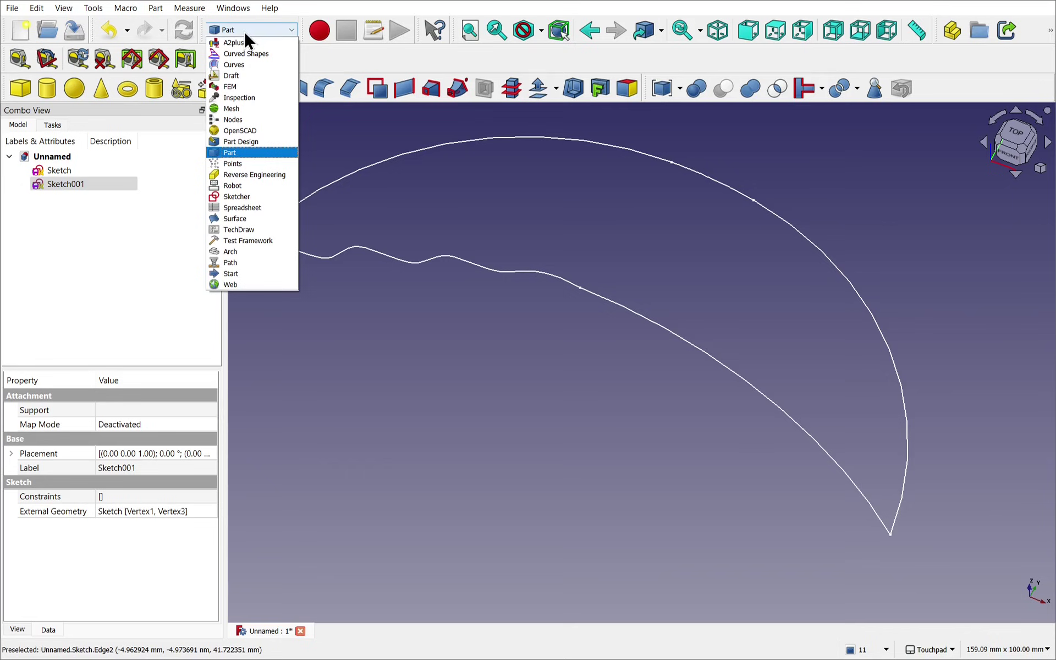
left_click(250, 62)
middle_click_drag(605, 270, 639, 361)
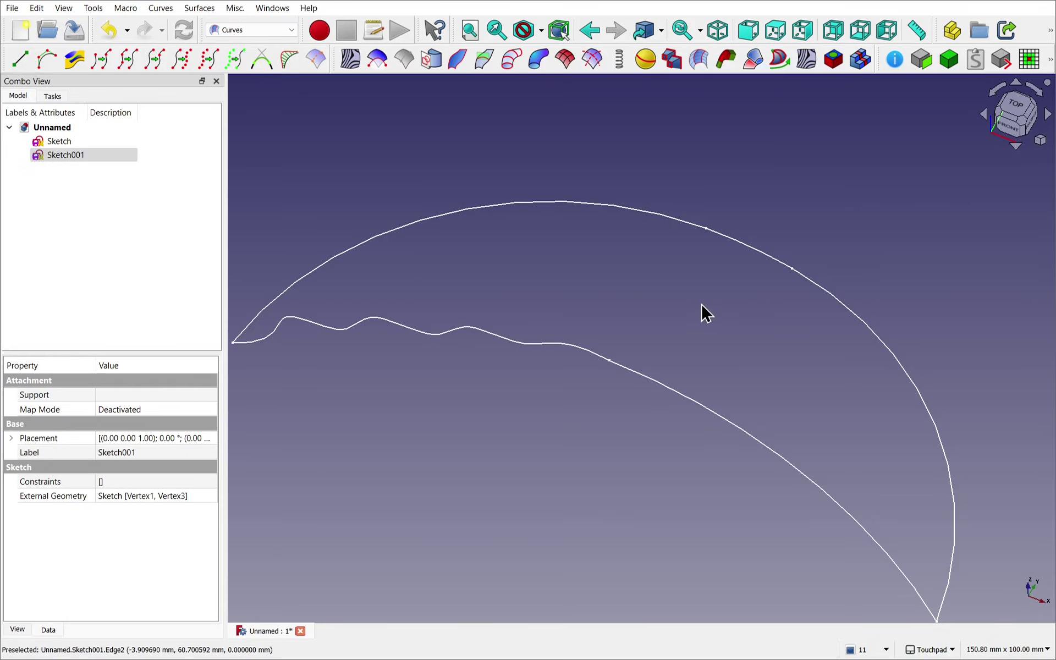
left_click(851, 311)
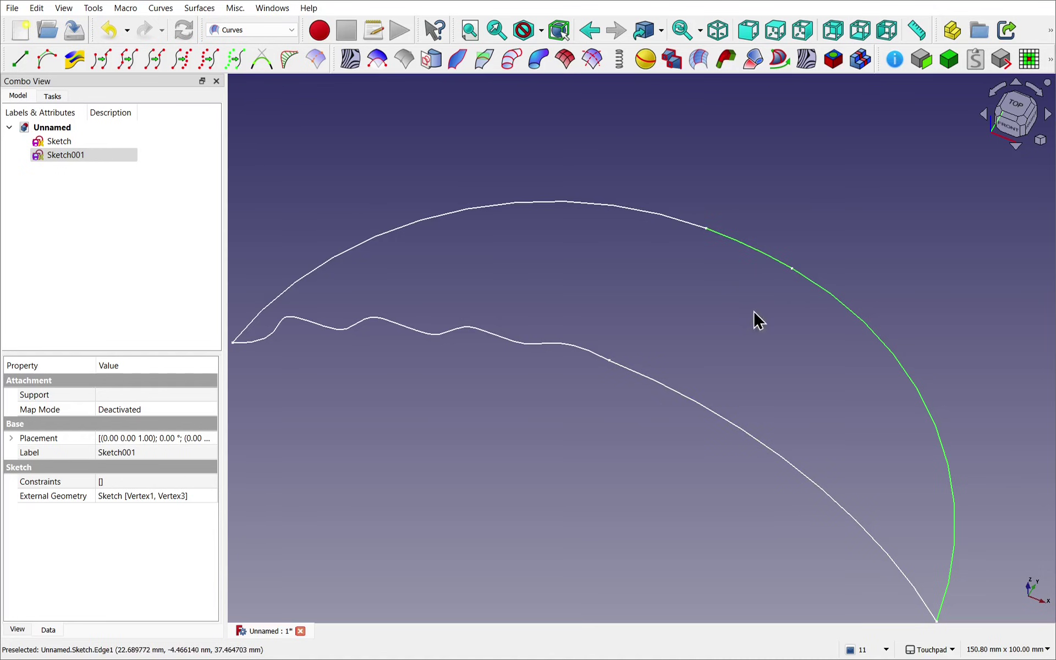
left_click(748, 330)
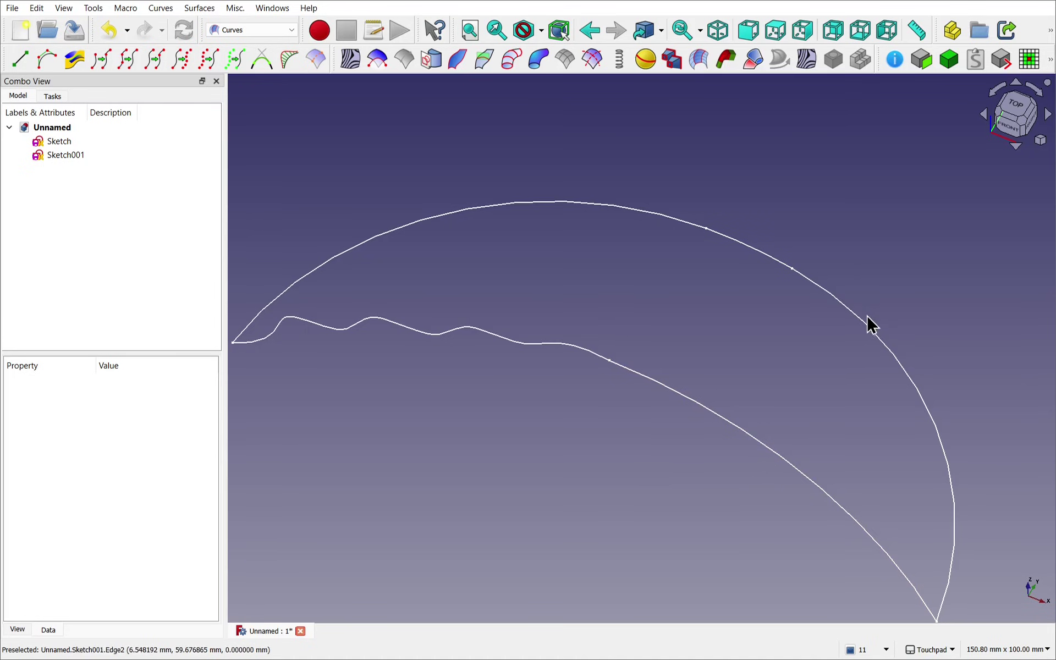
Join Sketch001's arcs into a single JoinCurve B-spline and select the resulting arc
left_click(66, 156)
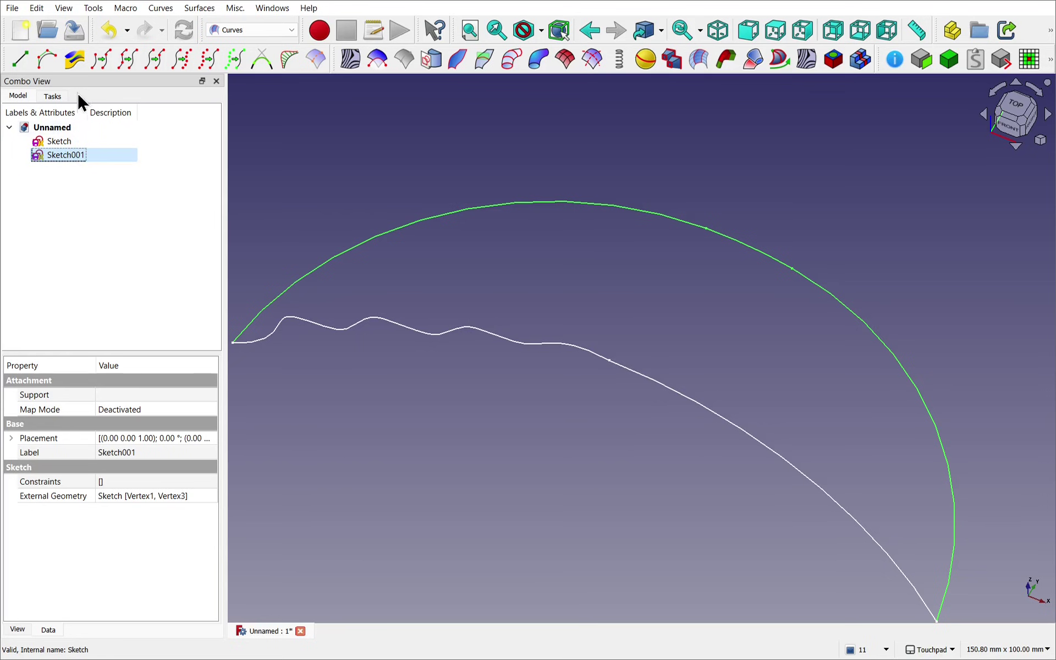
left_click(127, 58)
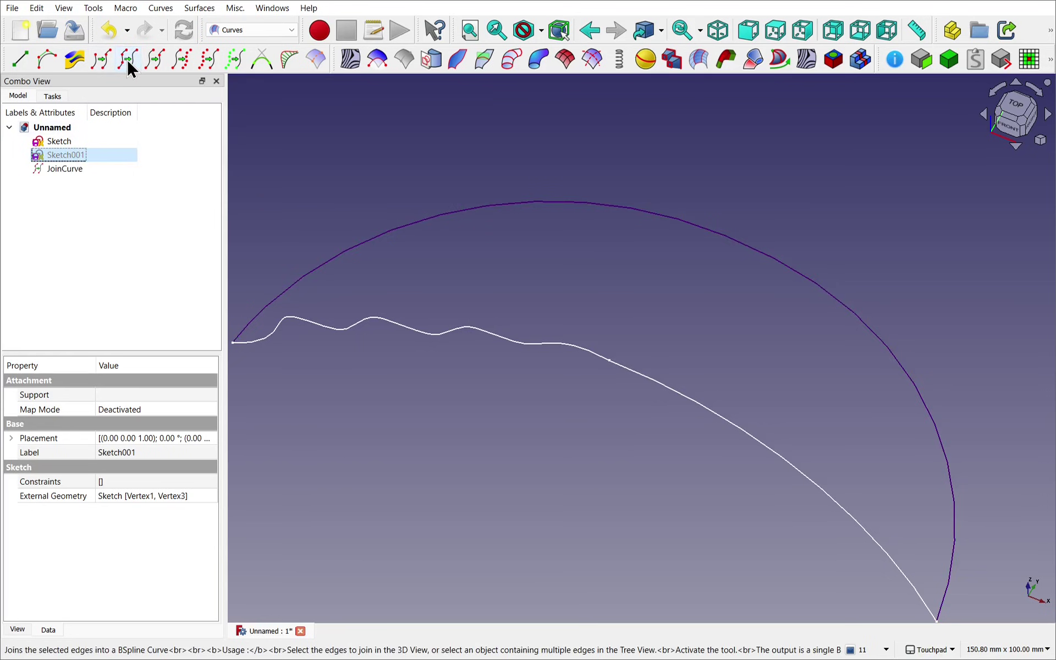
left_click(68, 168)
left_click(710, 313)
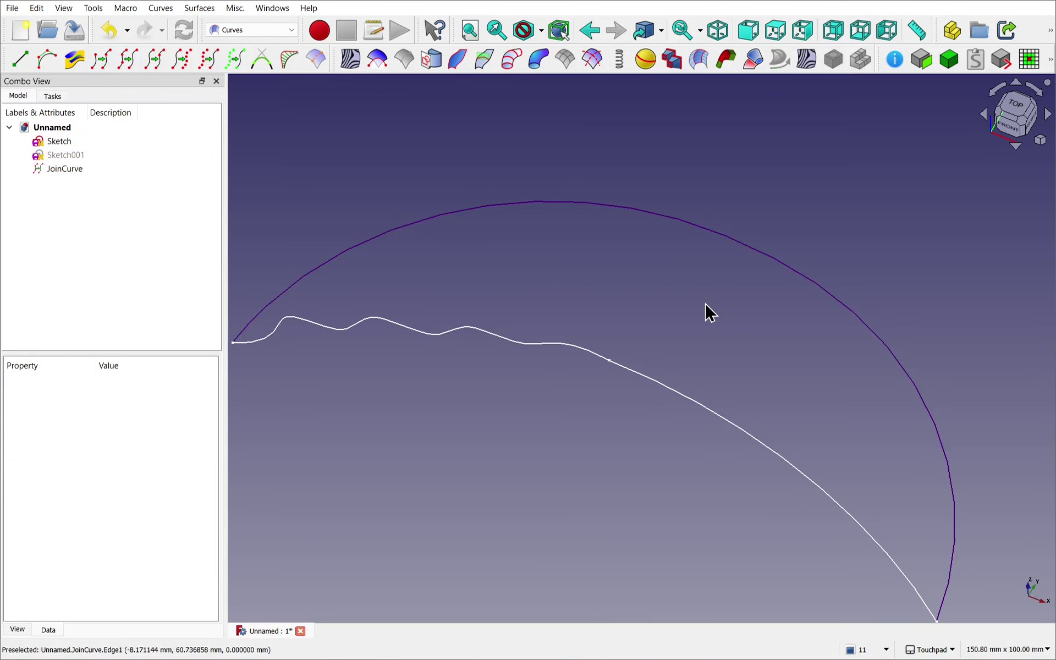
left_click(871, 331)
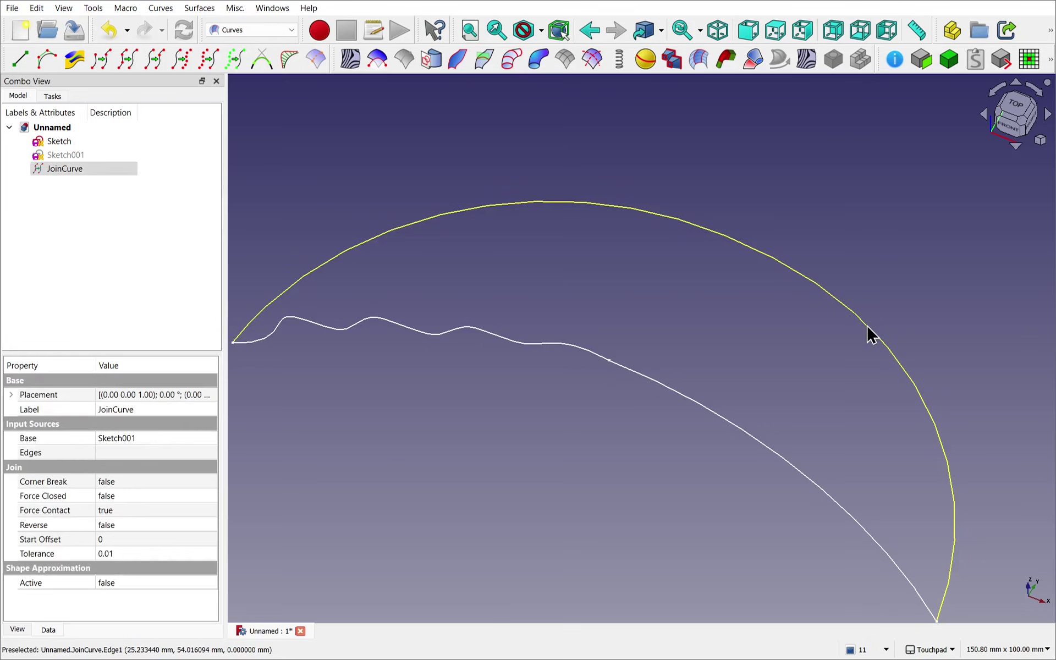
Rotation-sweep the lower Sketch edge around the JoinCurve arc and orbit to inspect the dome
left_click(697, 407, "ctrl")
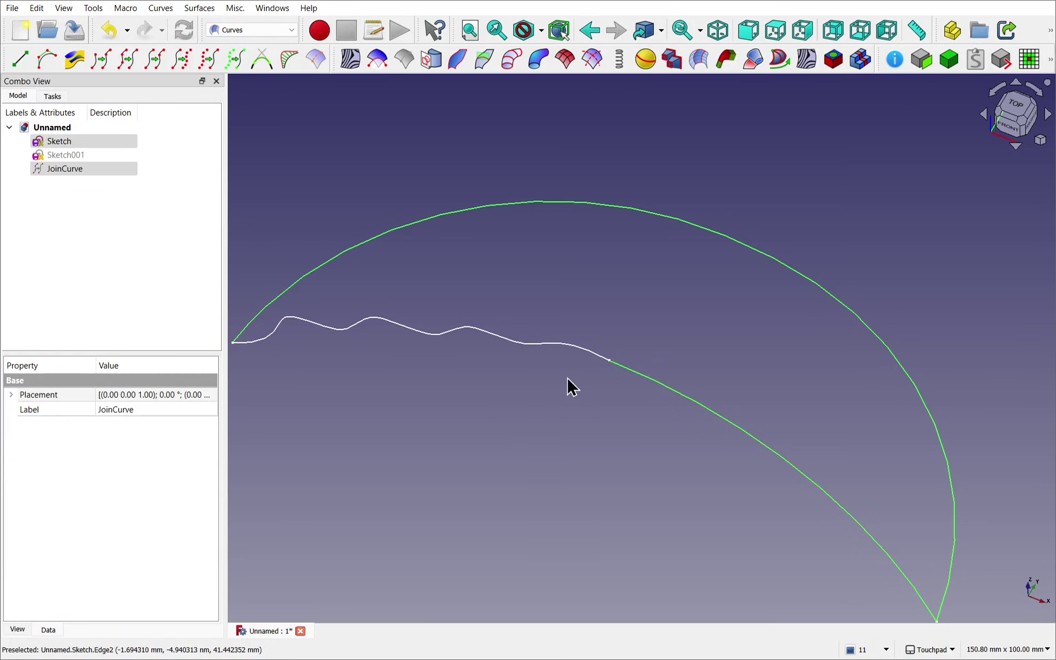
left_click(779, 62)
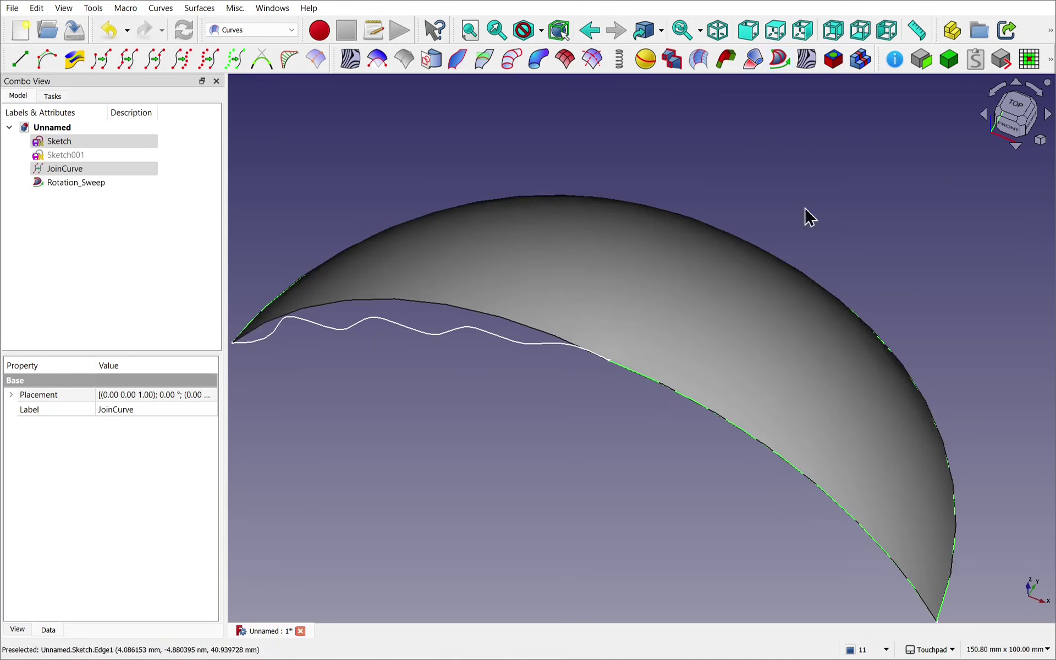
left_click_drag(743, 490, 771, 453, "alt")
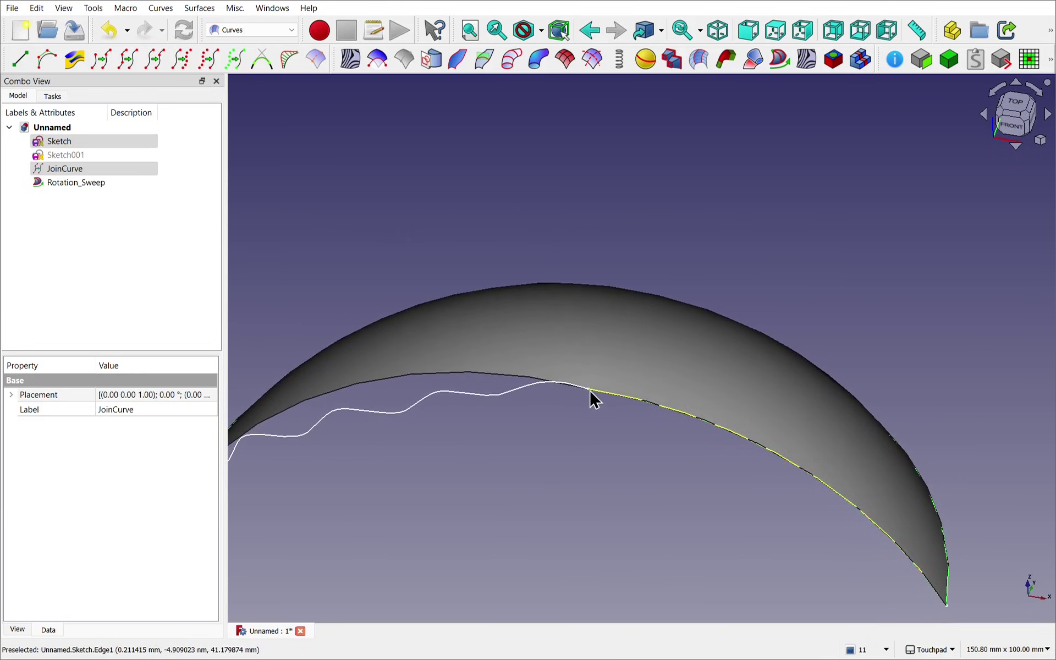
mouse_move(590, 397)
left_mouse_down("alt")
mouse_move(589, 417)
mouse_move(572, 403)
left_mouse_up("alt")
left_click_drag(875, 391, 771, 419, "alt")
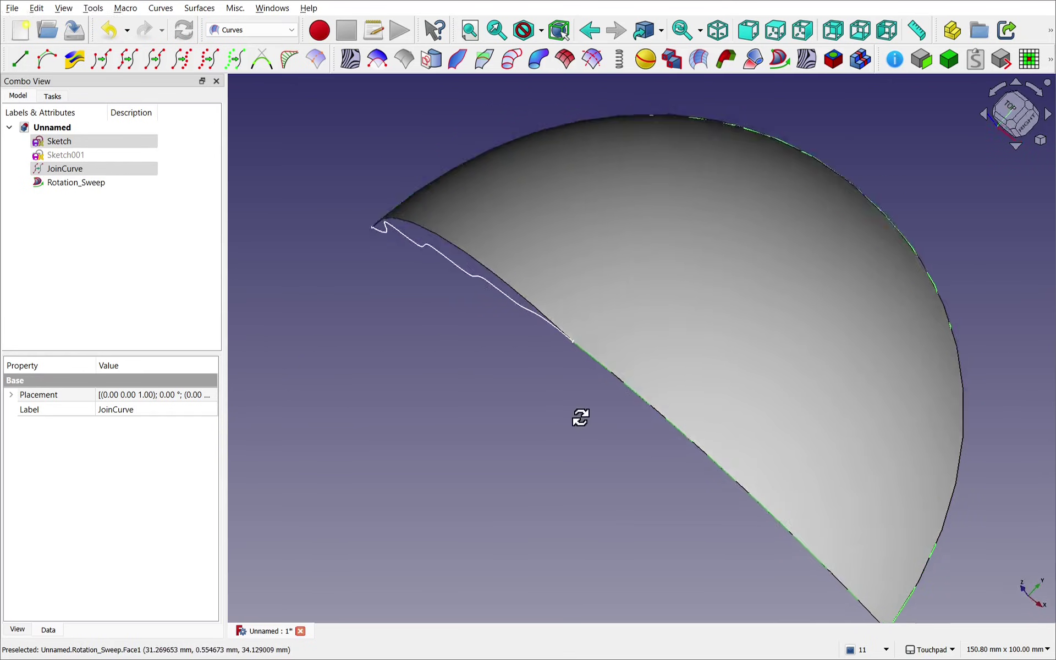
mouse_move(582, 417)
middle_mouse_down()
mouse_move(611, 385)
mouse_move(969, 372)
mouse_move(820, 429)
mouse_move(644, 455)
mouse_move(558, 446)
mouse_move(585, 419)
middle_mouse_up()
Delete the smooth Rotation_Sweep surface
left_click(712, 365)
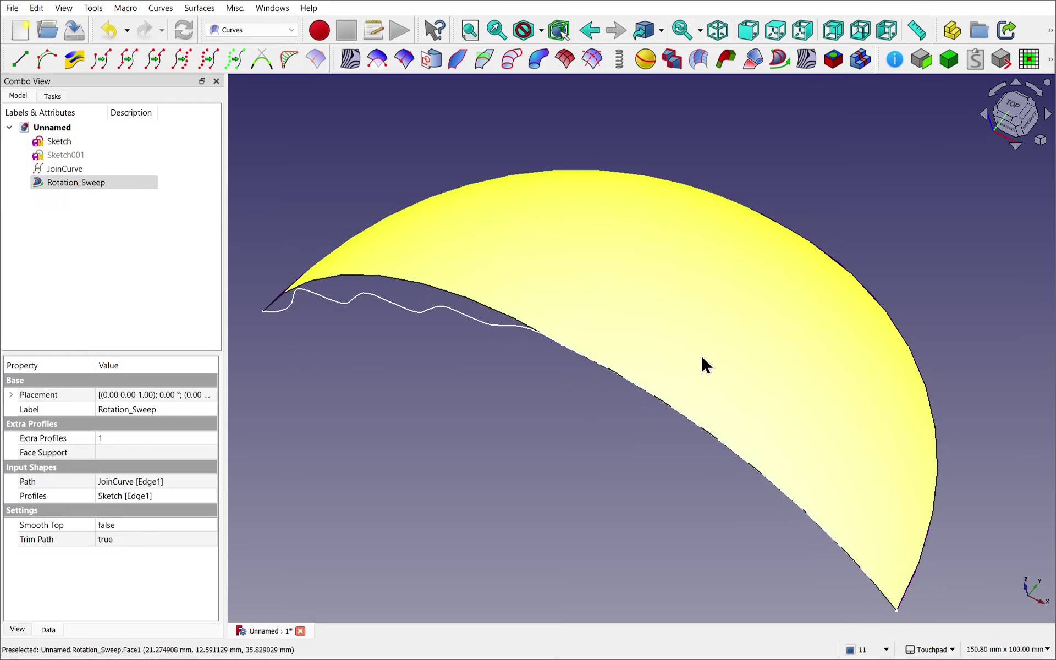
key("Delete")
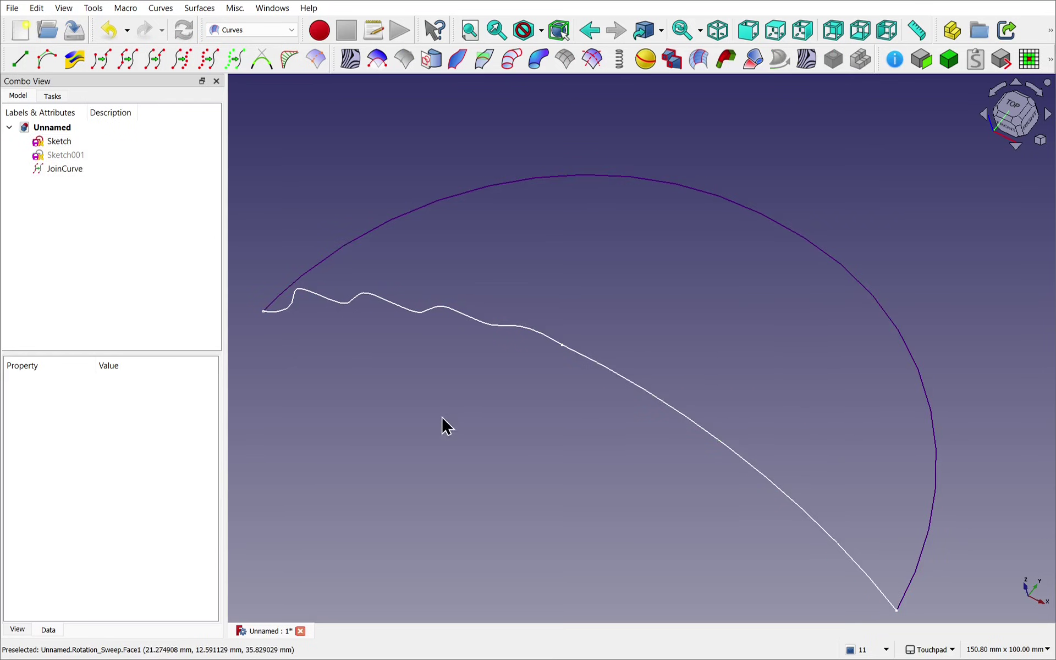
left_click(431, 315)
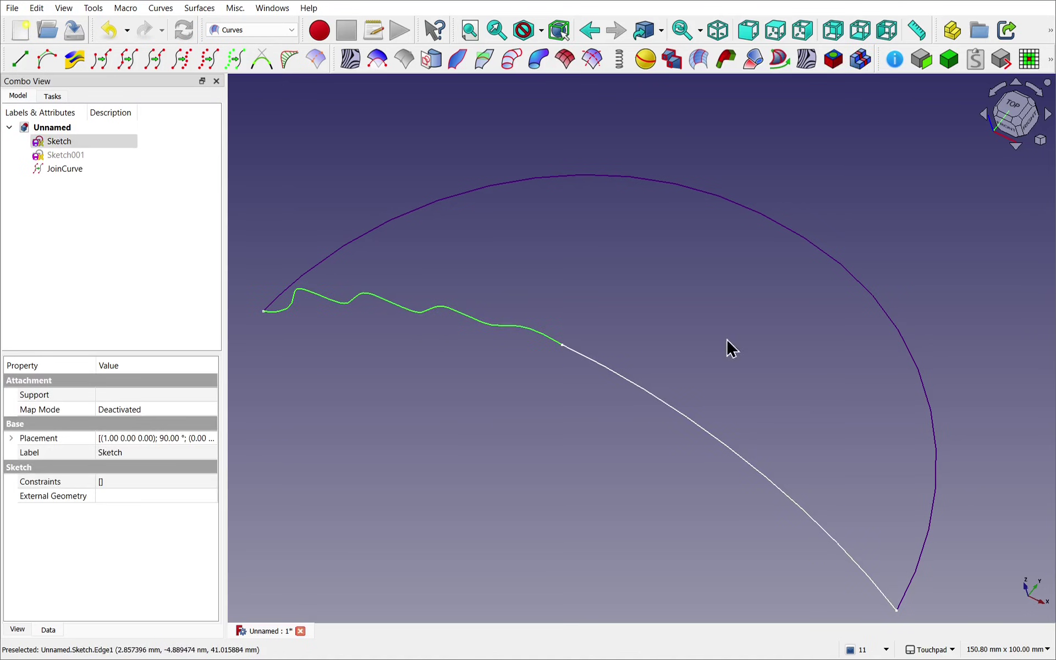
left_click(523, 250)
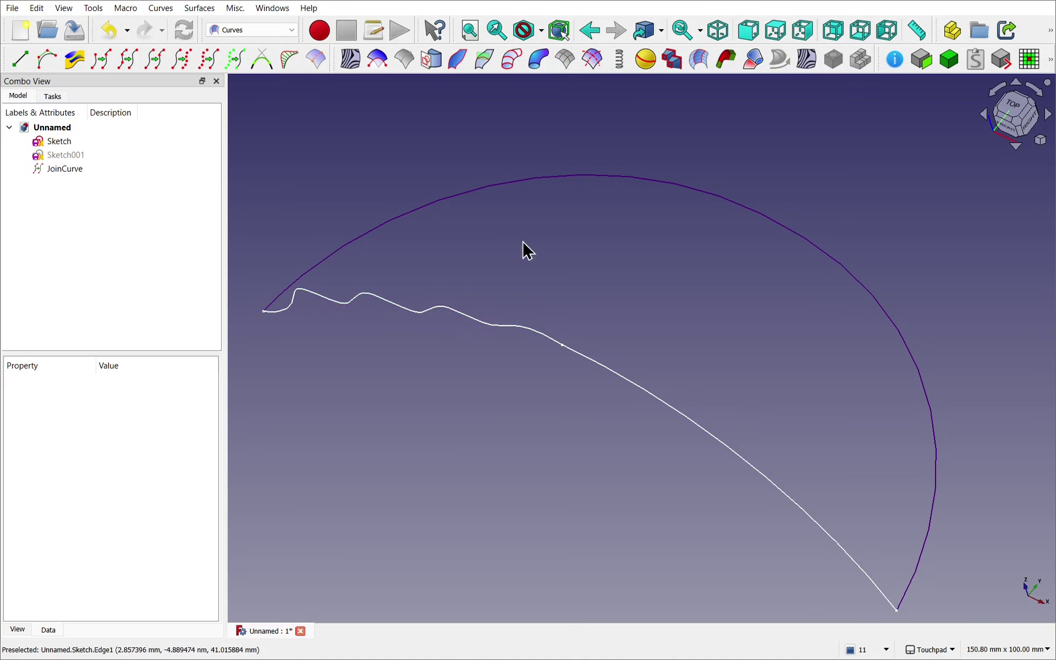
Rebuild Rotation_Sweep with JoinCurve as path and the wavy Sketch edge as profile
left_click(672, 189)
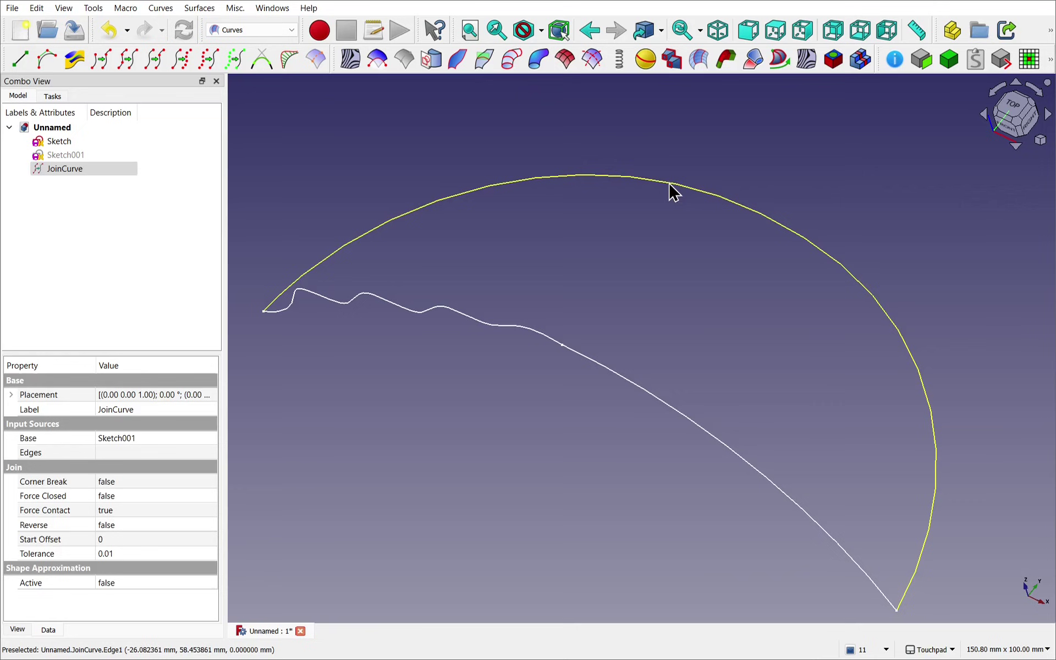
left_click(385, 306, "ctrl")
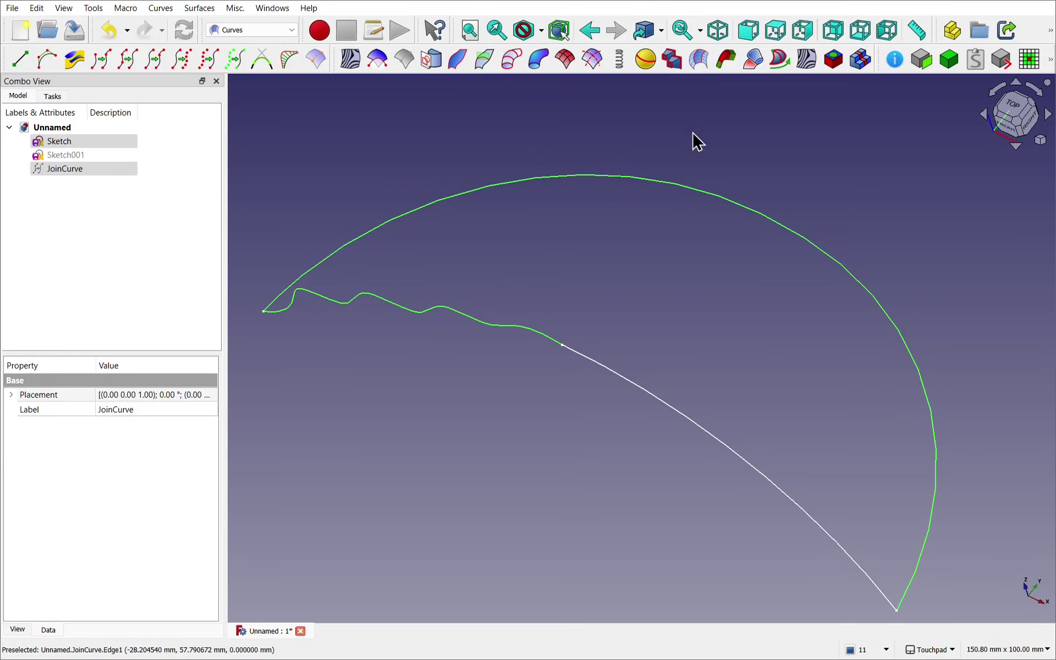
left_click(780, 59)
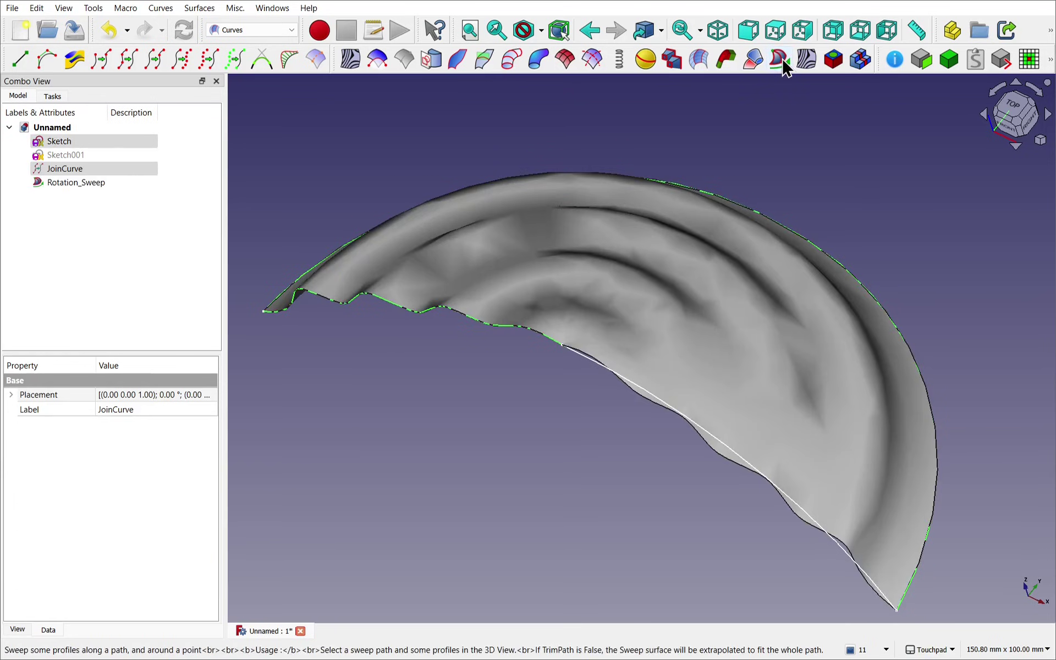
left_click_drag(759, 203, 484, 420, "alt")
left_click_drag(510, 507, 410, 540, "alt")
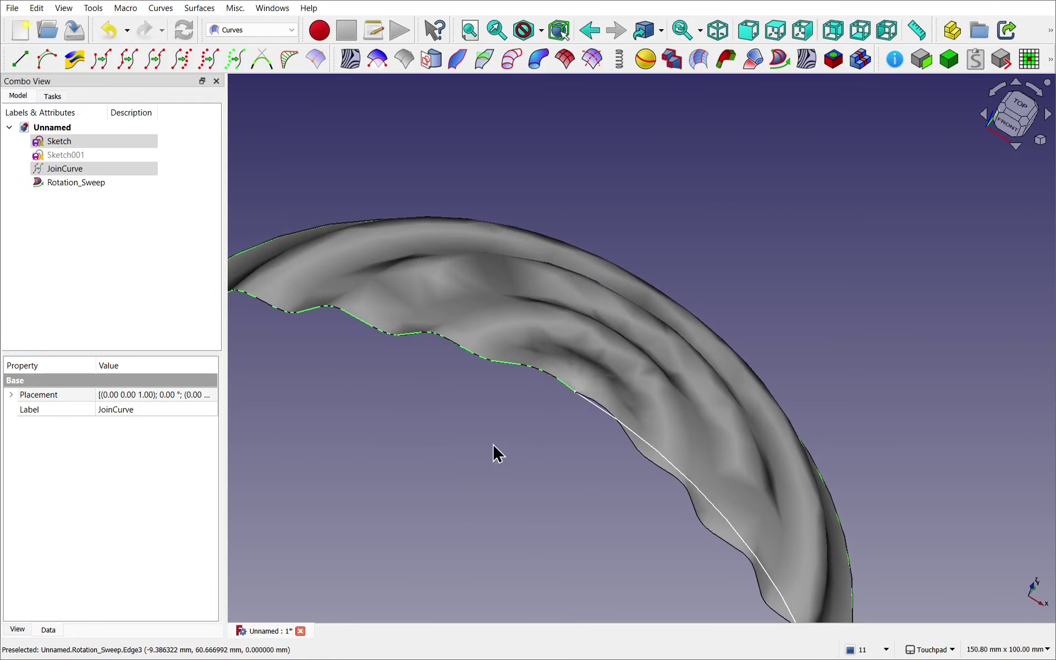
left_click_drag(493, 447, 449, 465, "alt")
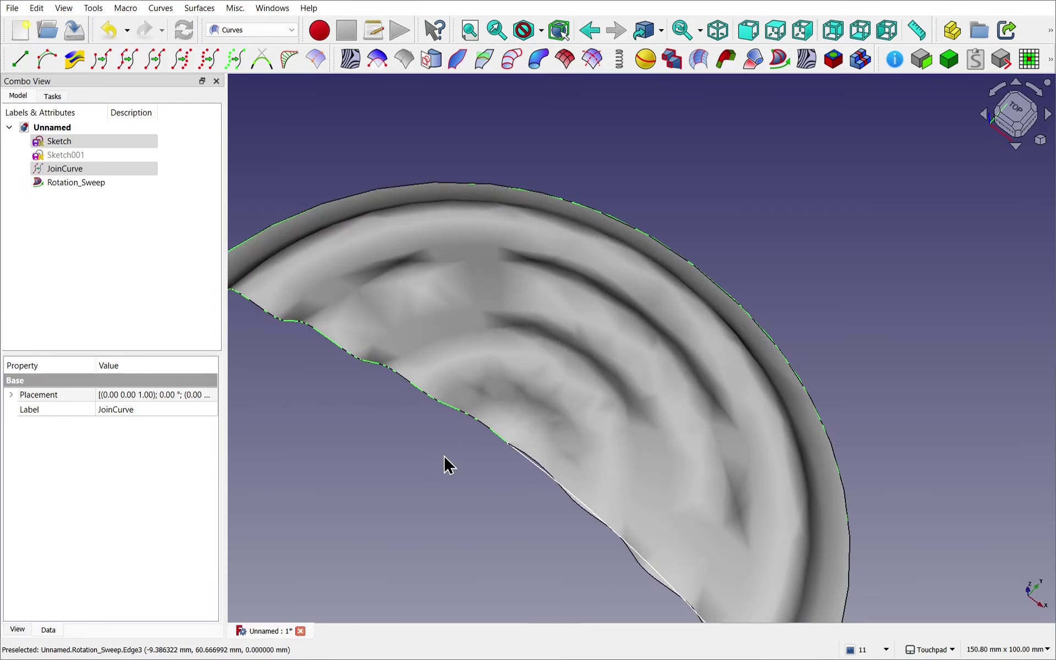
Set Rotation_Sweep's Extra Profiles to 6 and inspect the denser sweep
left_click(77, 183)
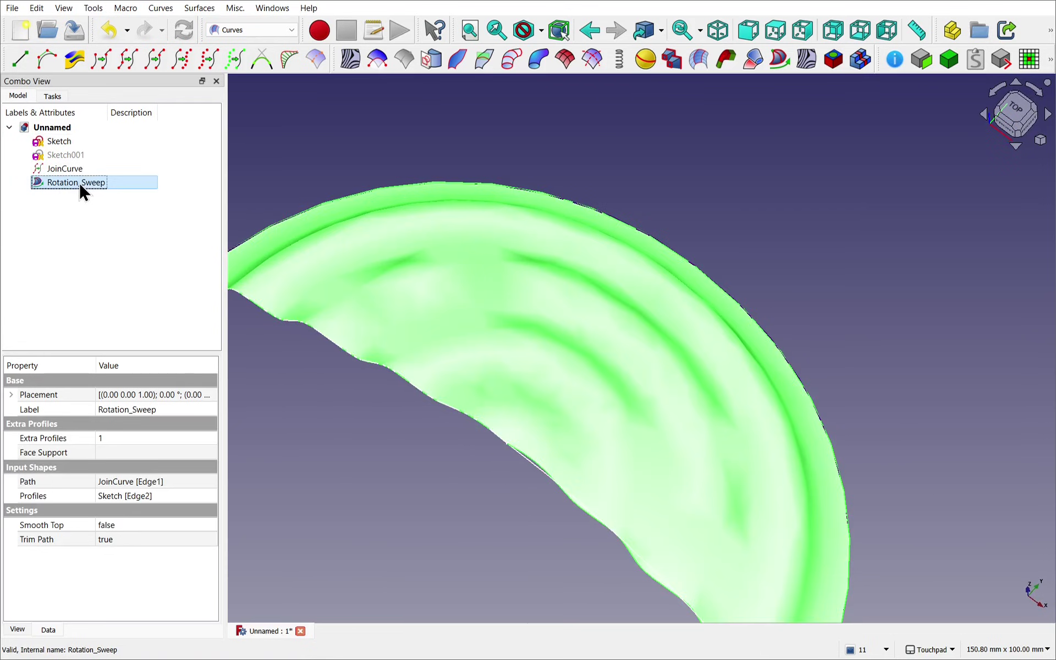
left_click(123, 438)
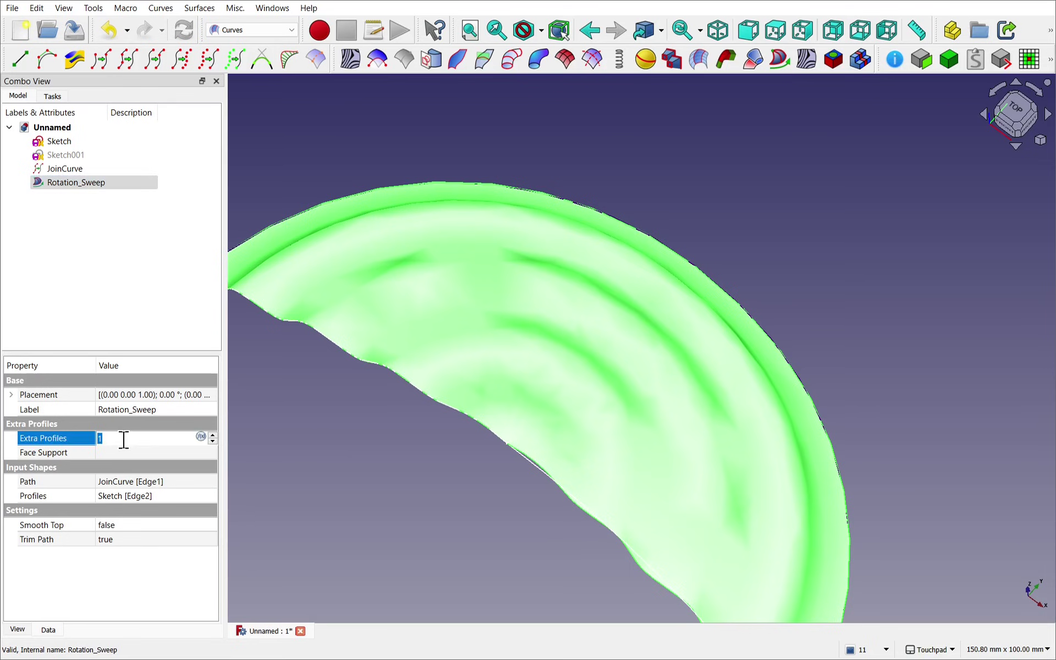
type("6")
left_click(137, 453)
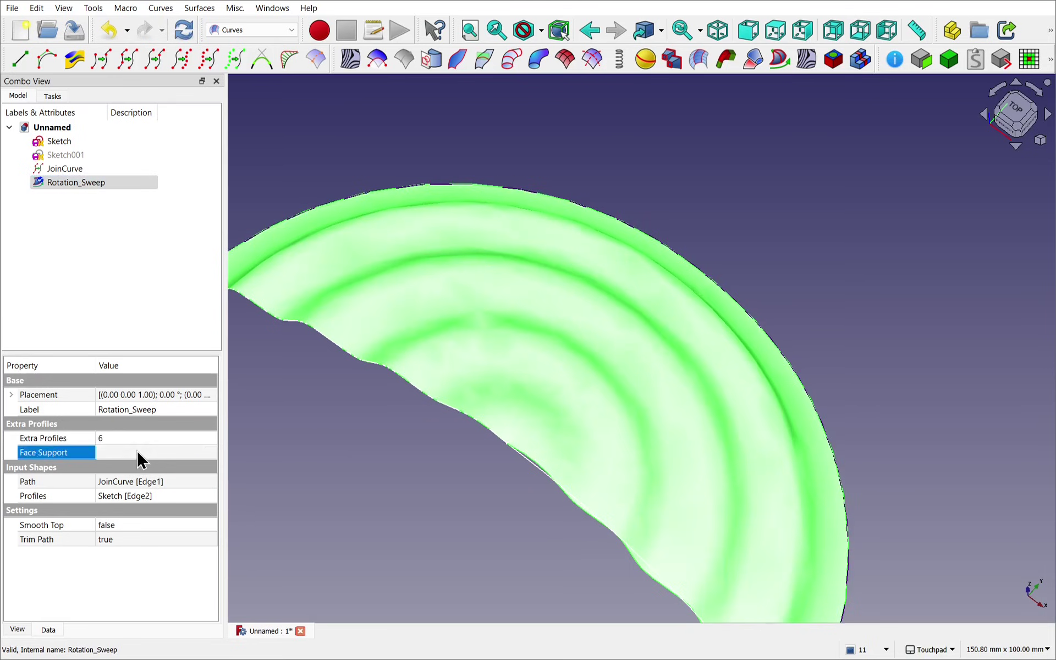
left_click(139, 453)
left_click_drag(526, 500, 420, 518, "alt")
left_click(420, 518)
left_click_drag(573, 425, 358, 368, "alt")
Lower the sweep's display Deviation from 0.50 to 0.1 for finer shading
left_click(369, 330)
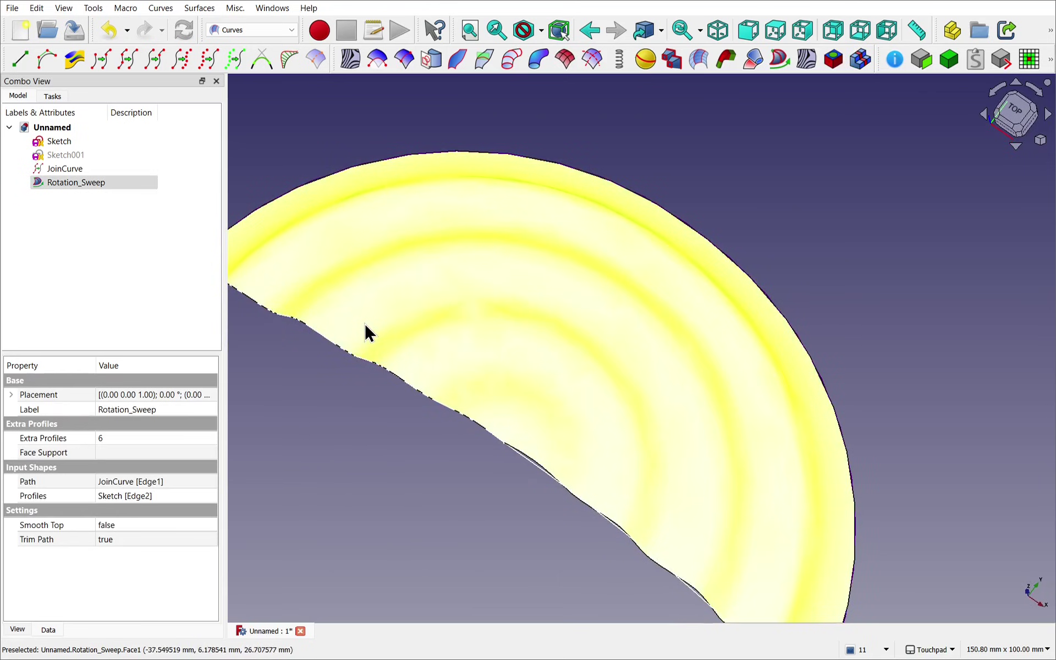
left_click(19, 629)
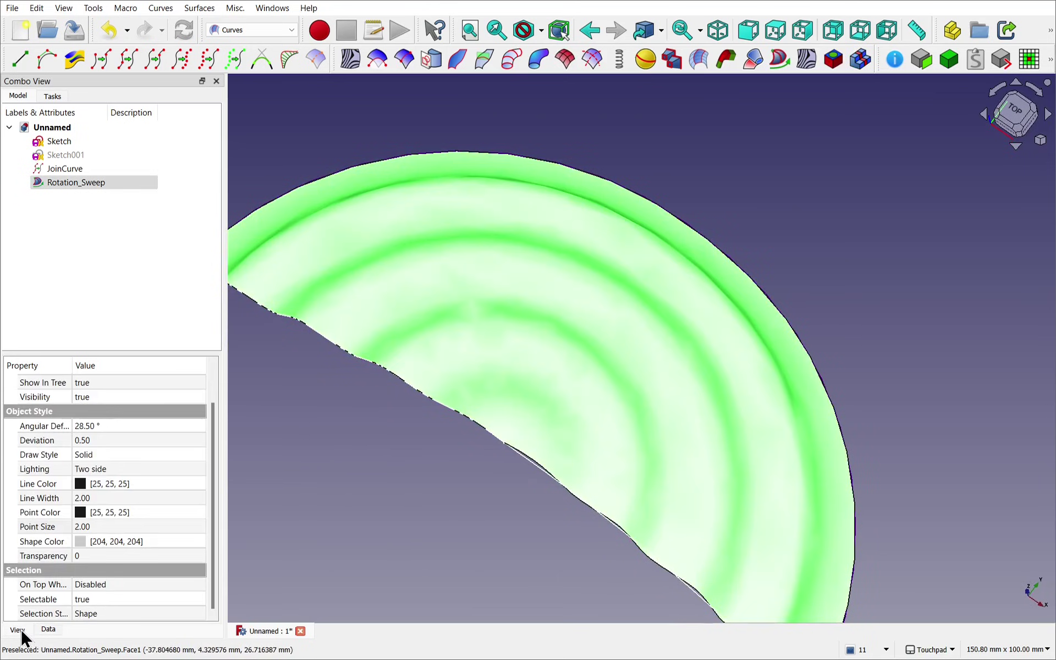
left_click(101, 440)
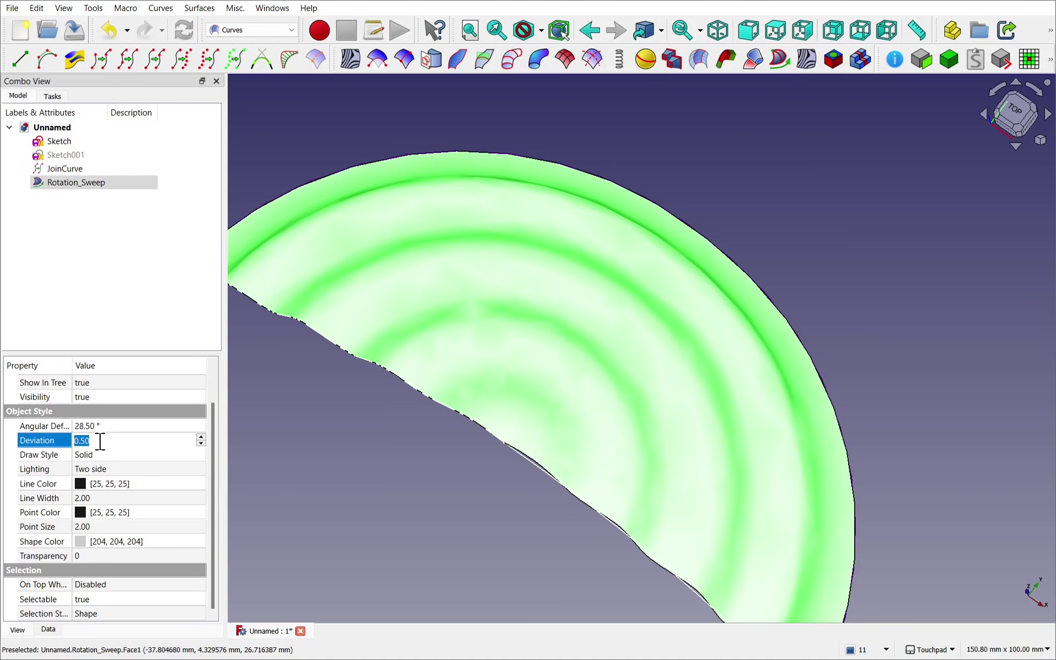
type("0.1")
key("Return")
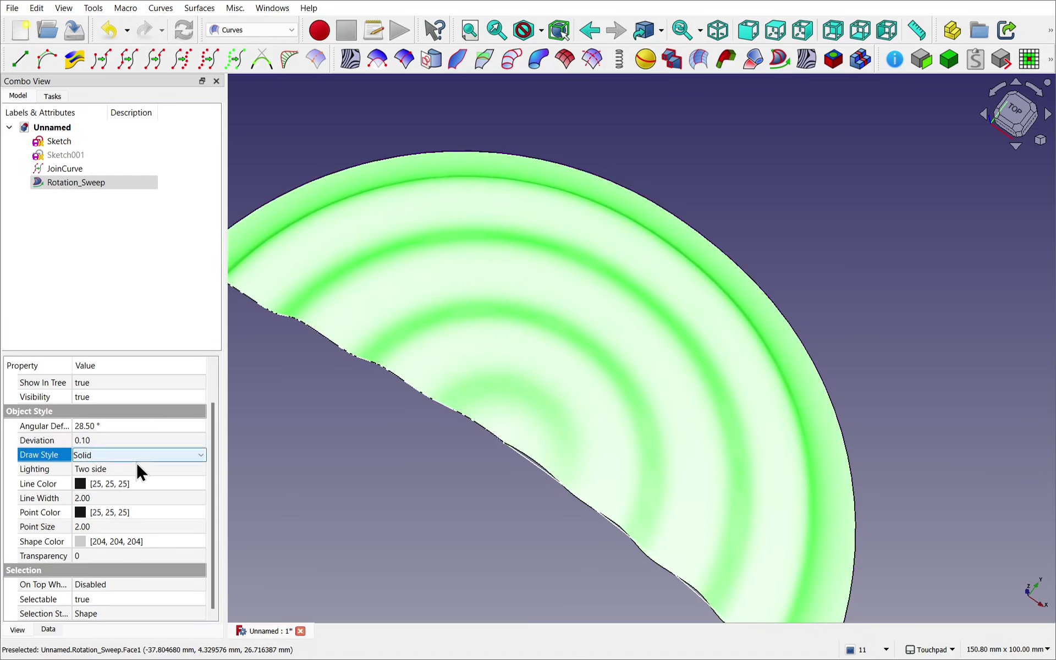
left_click(370, 503)
left_click(546, 506)
left_click_drag(546, 506, 531, 459, "alt")
left_click(452, 495)
left_click(562, 379)
left_click(451, 424)
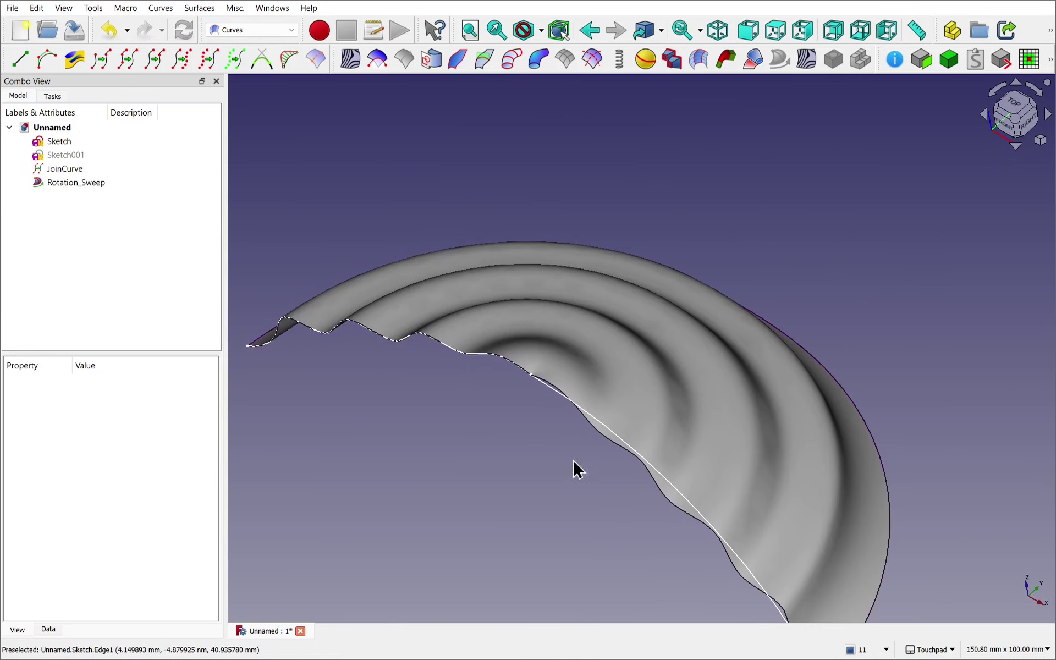
Delete the Rotation_Sweep and recreate it from the JoinCurve arc and wavy sketch edges
left_click(658, 431)
key("Delete")
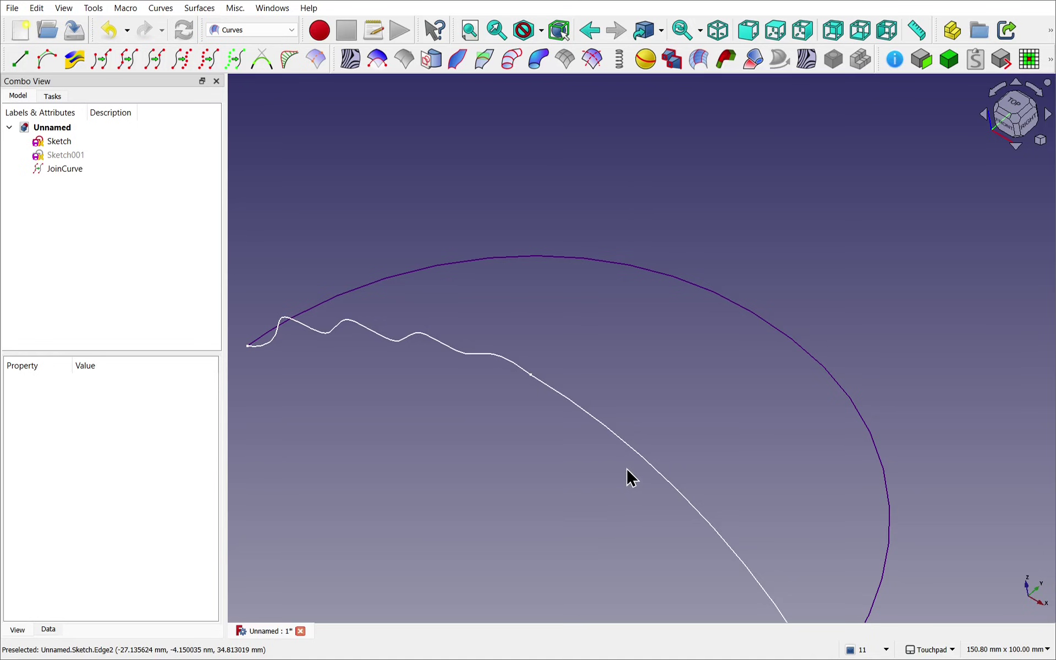
left_click(798, 357)
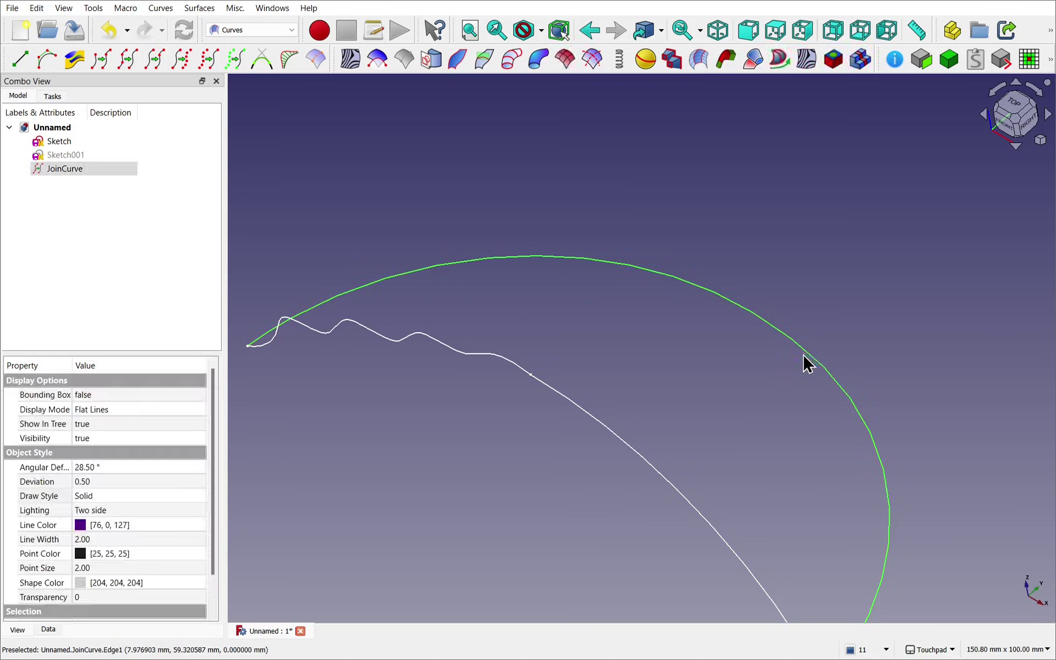
left_click(572, 414, "ctrl")
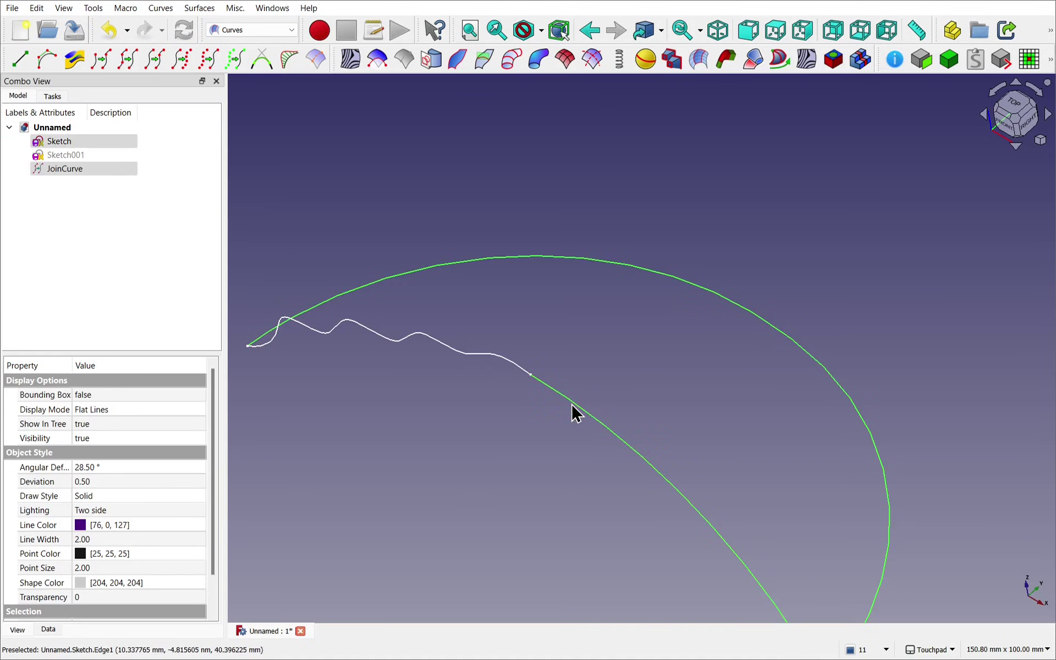
left_click(504, 364, "ctrl")
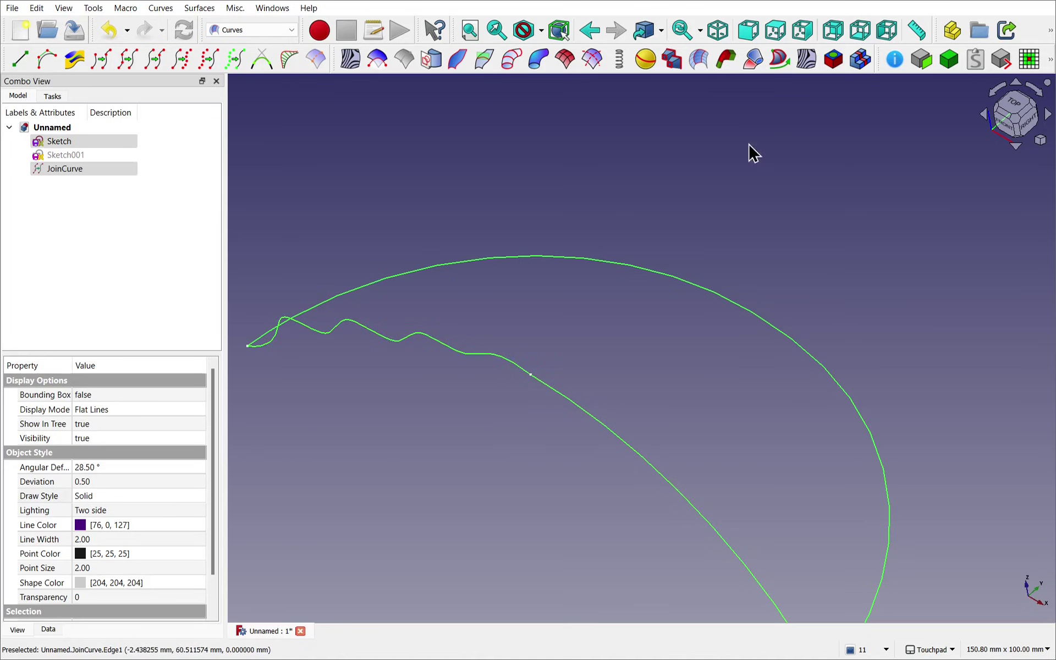
left_click(779, 59)
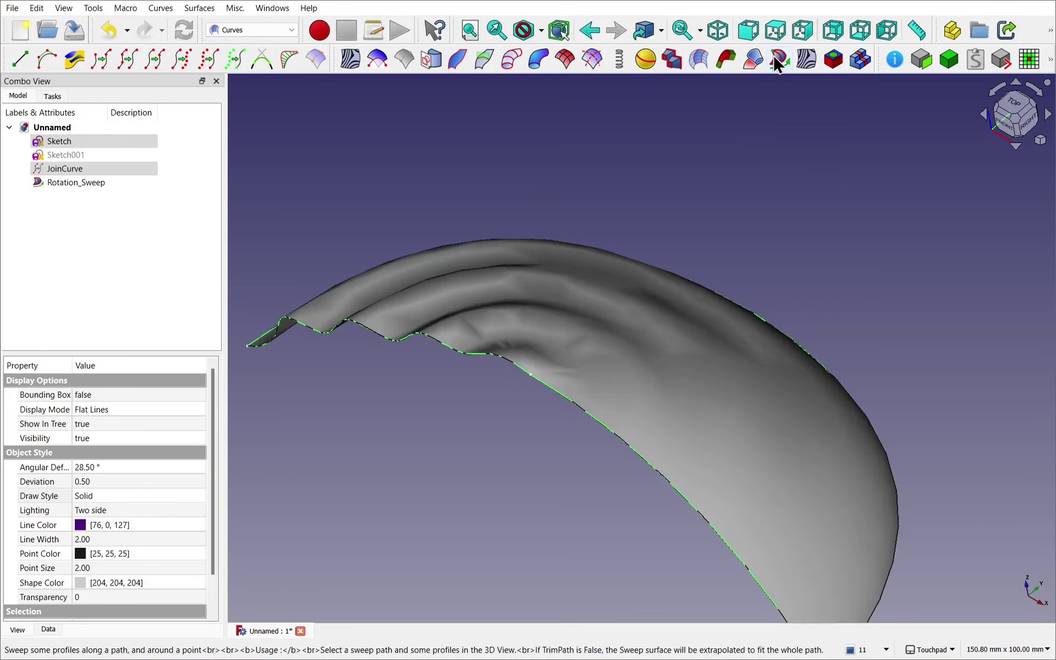
Orbit around the new rippled Rotation_Sweep to inspect it from several angles
mouse_move(708, 259)
middle_mouse_down()
mouse_move(684, 300)
mouse_move(695, 267)
middle_mouse_up()
middle_click_drag(699, 432, 667, 431)
left_click(667, 431)
left_click(457, 514)
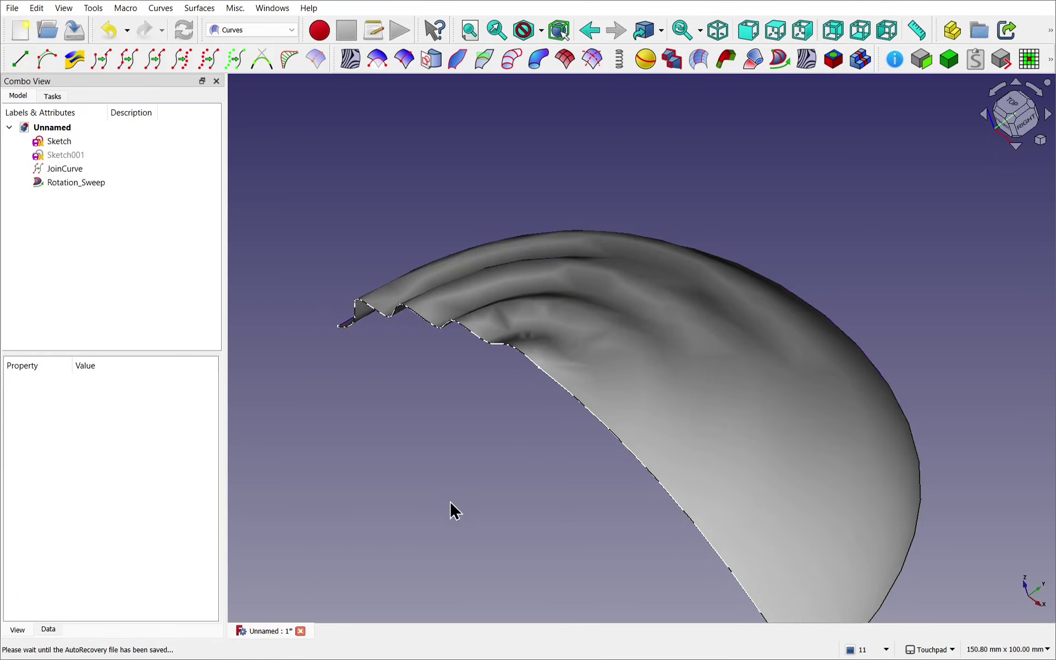
middle_click_drag(806, 279, 912, 222)
middle_click_drag(354, 226, 325, 286)
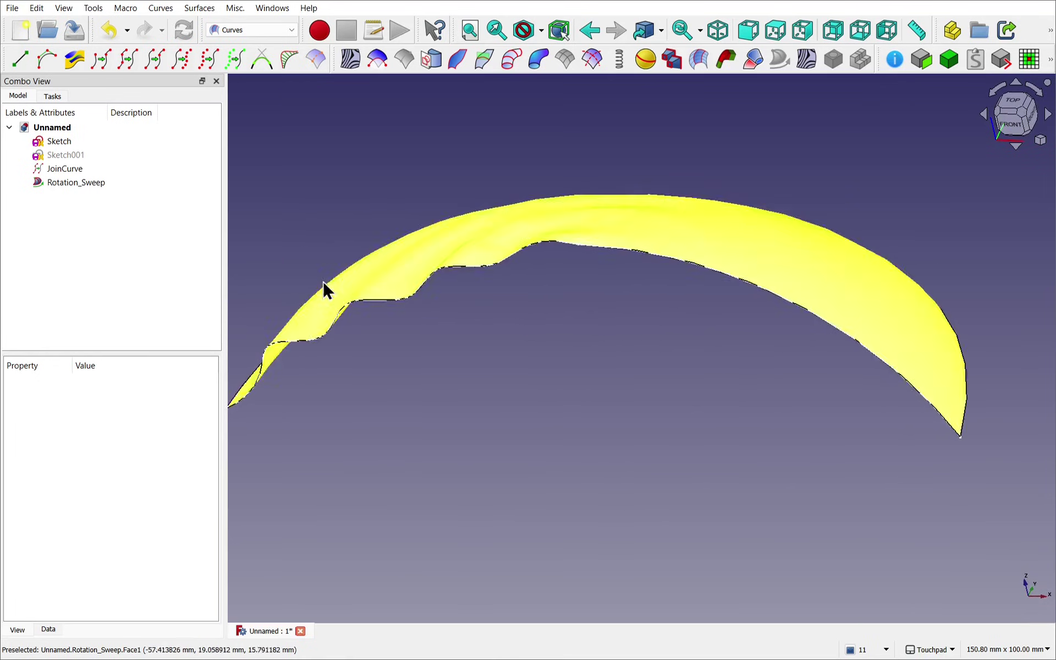
Set the Rotation_Sweep's Extra Profiles to 8
left_click(78, 184)
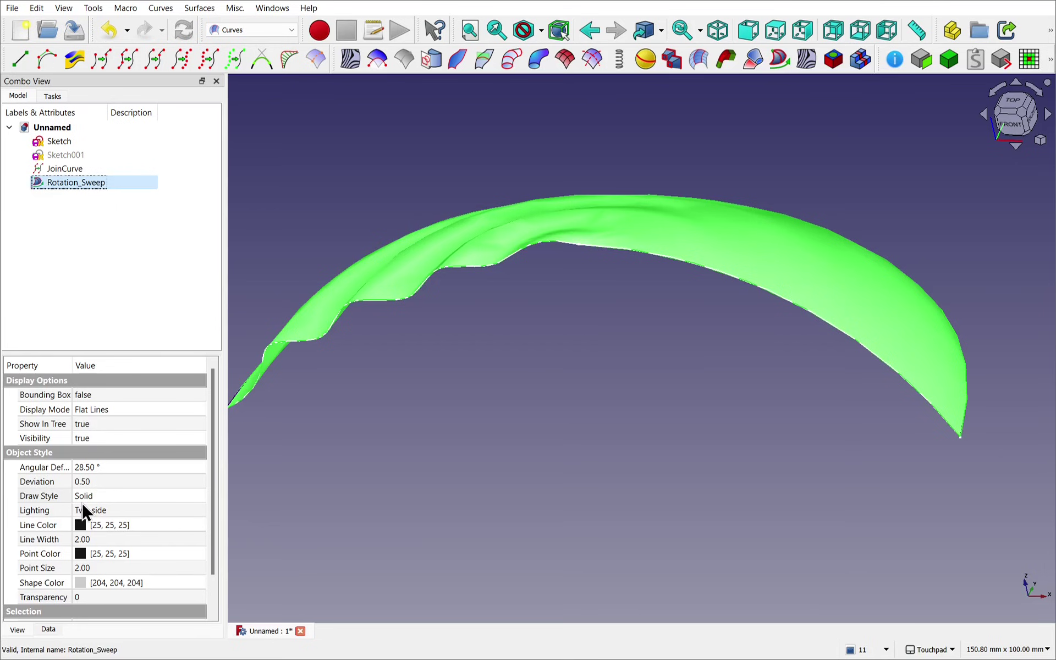
left_click(49, 630)
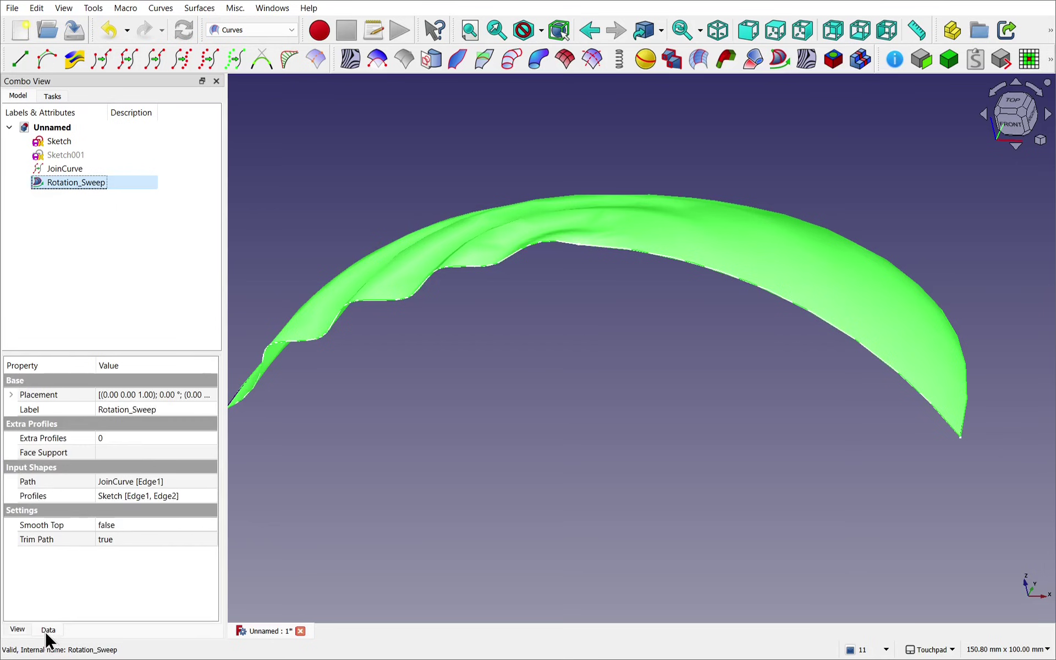
left_click(137, 438)
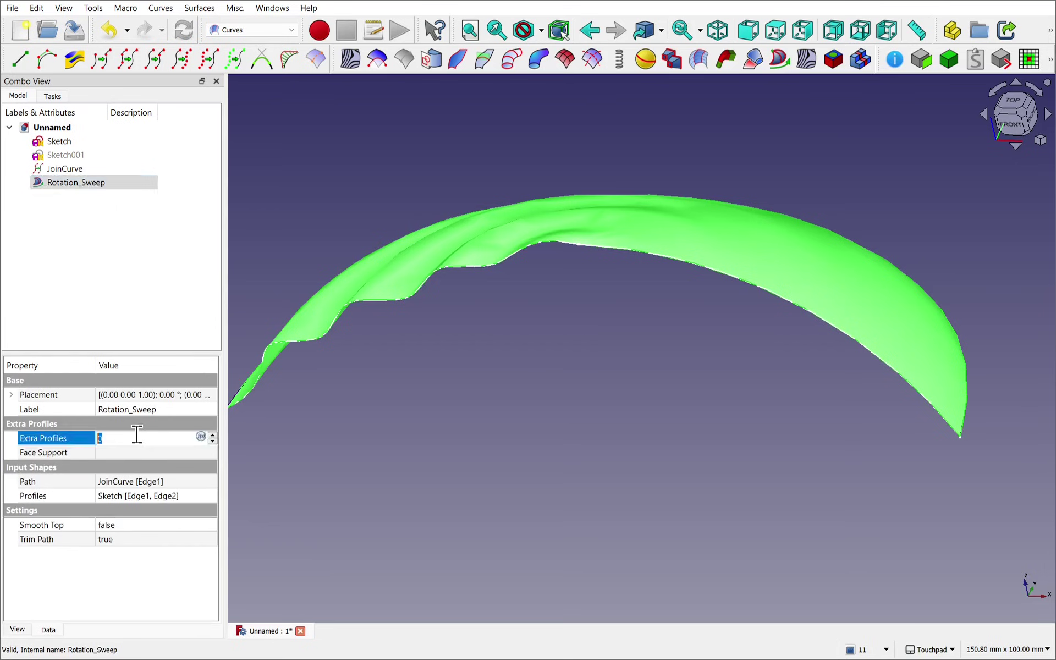
type("8")
key("Return")
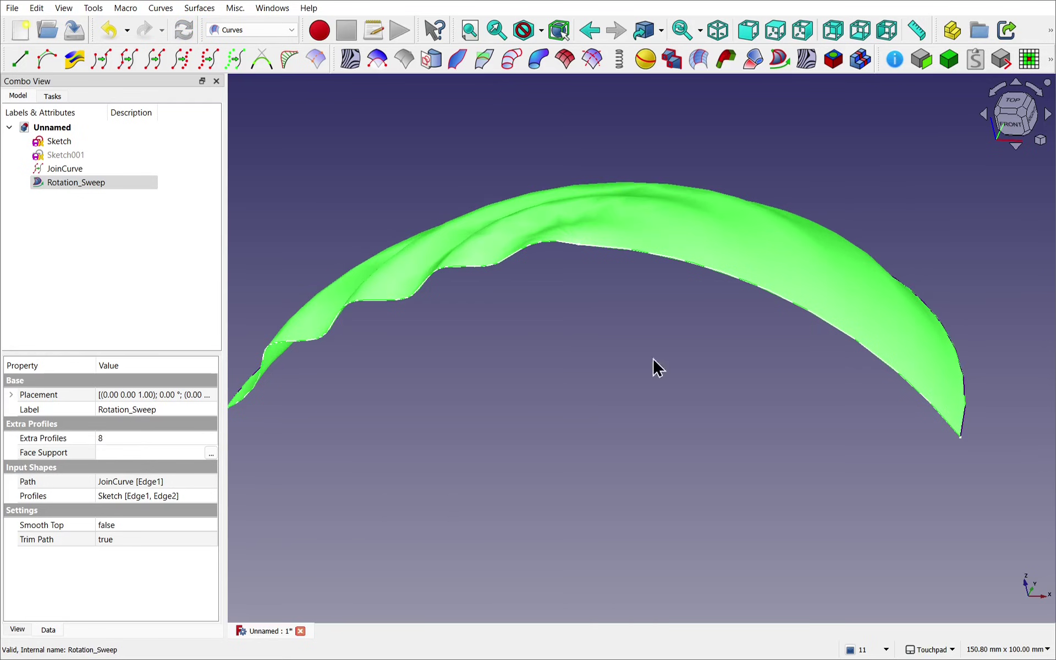
left_click_drag(659, 368, 625, 407, "alt")
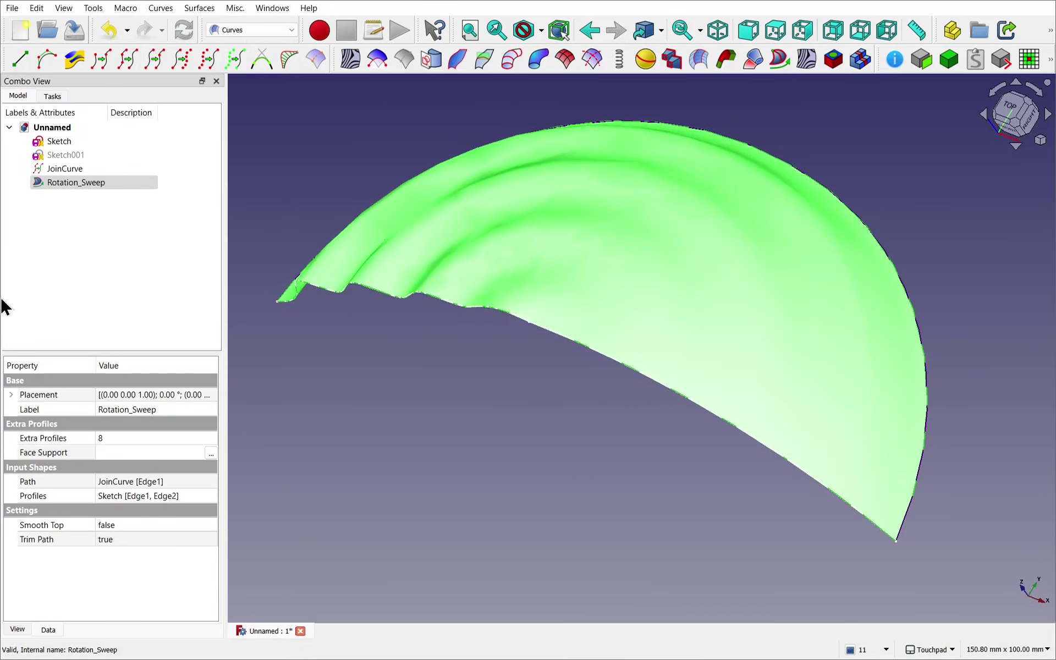
Set the sweep's display Deviation to 0.1 and view the dome from below and the side
left_click(19, 630)
left_click(144, 482)
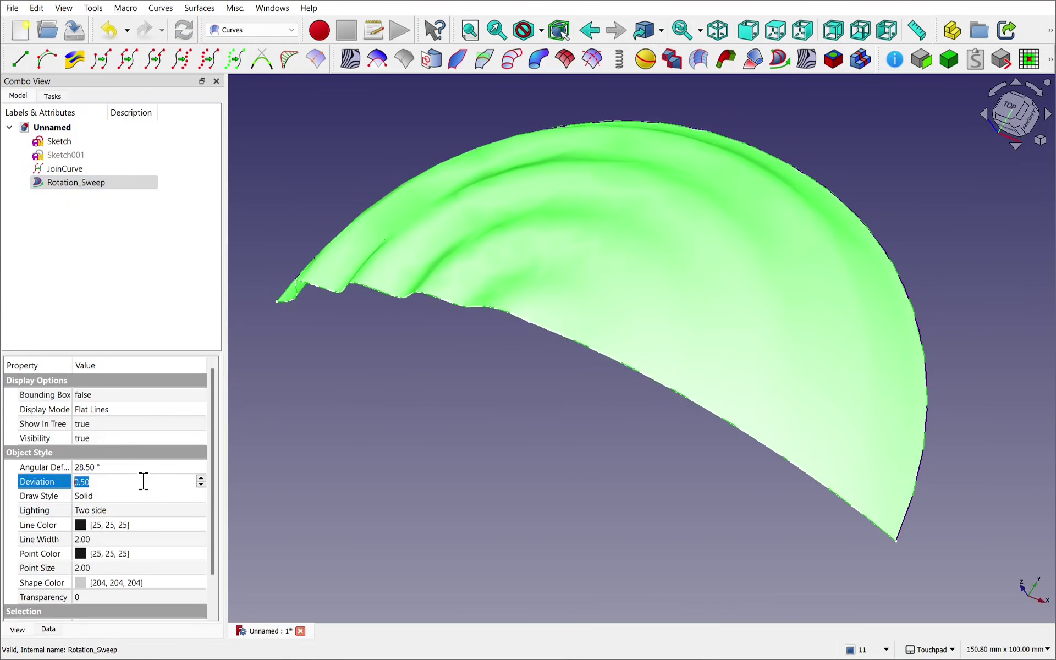
type("0")
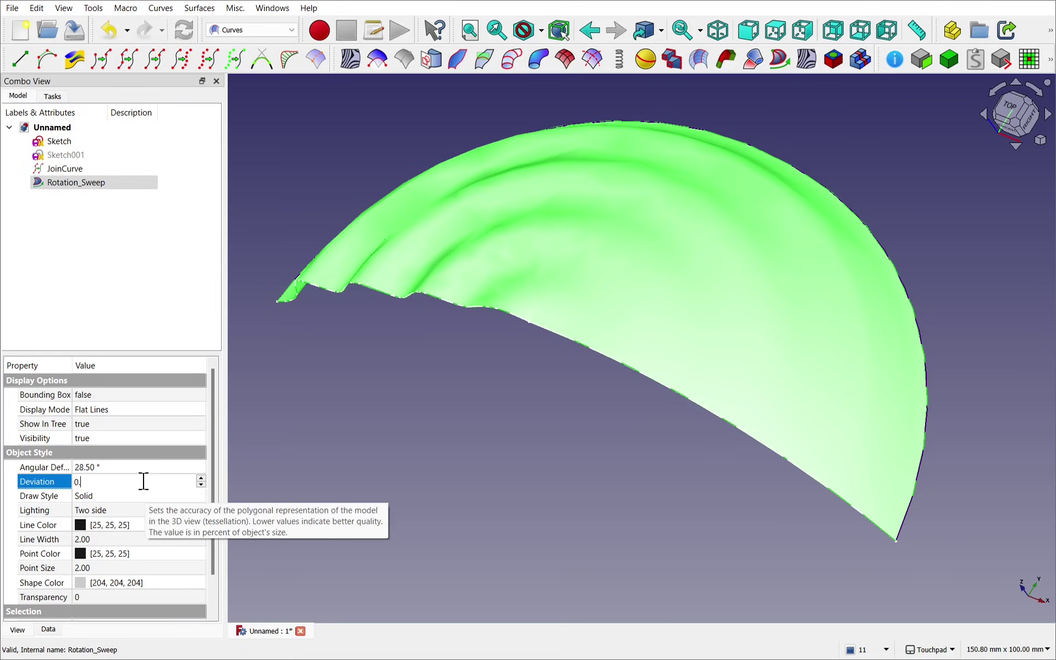
type(".1")
left_click(585, 420)
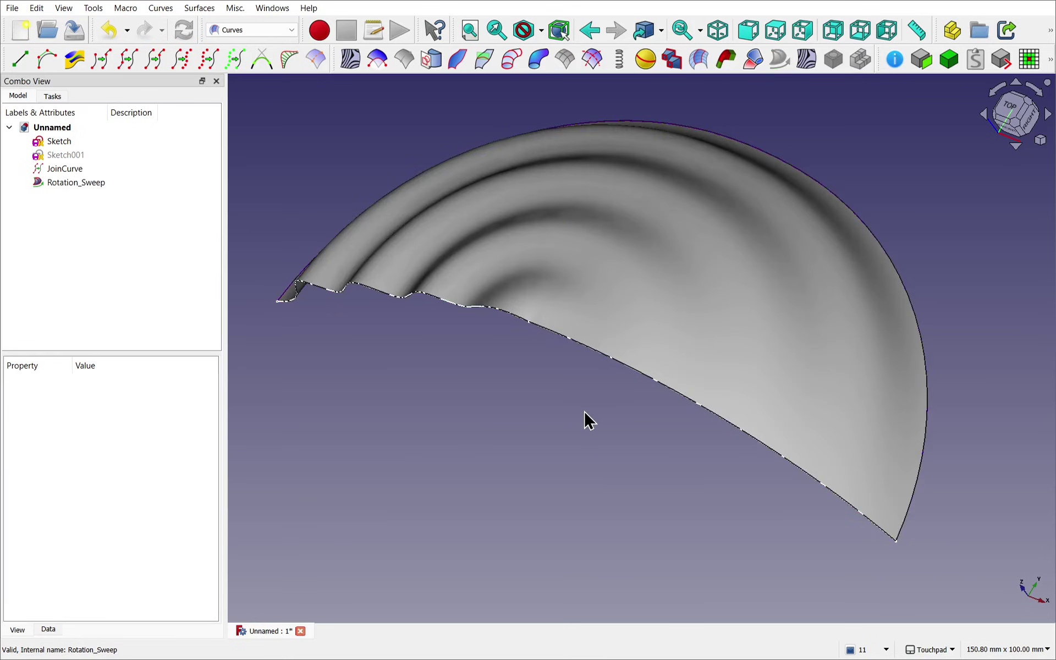
left_click_drag(585, 419, 639, 639, "alt")
left_click_drag(670, 447, 717, 113, "alt")
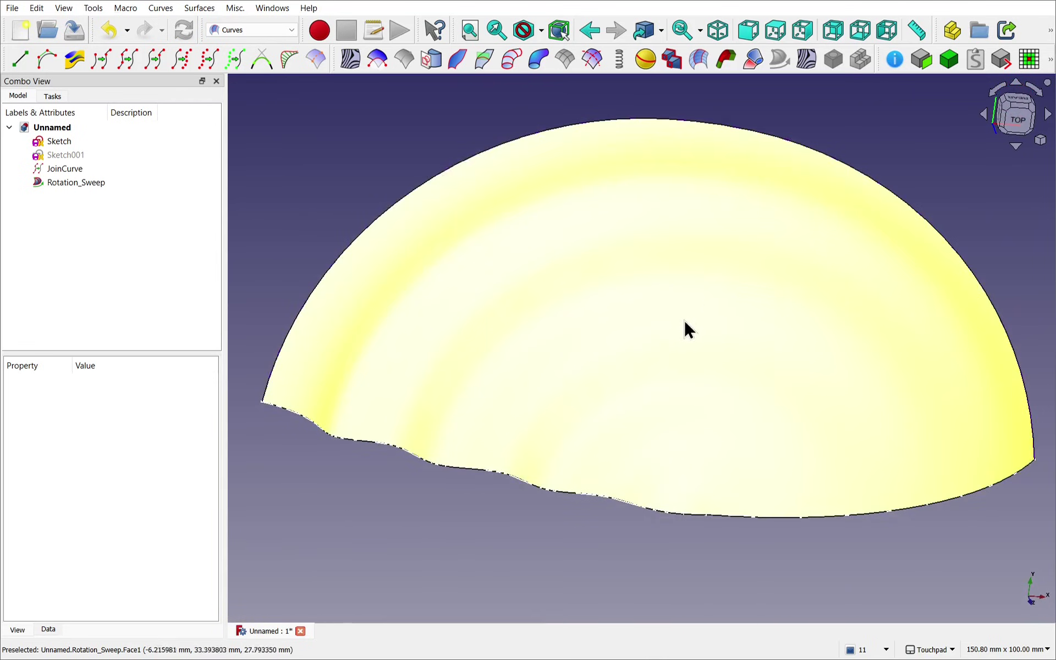
left_click_drag(683, 330, 656, 487, "alt")
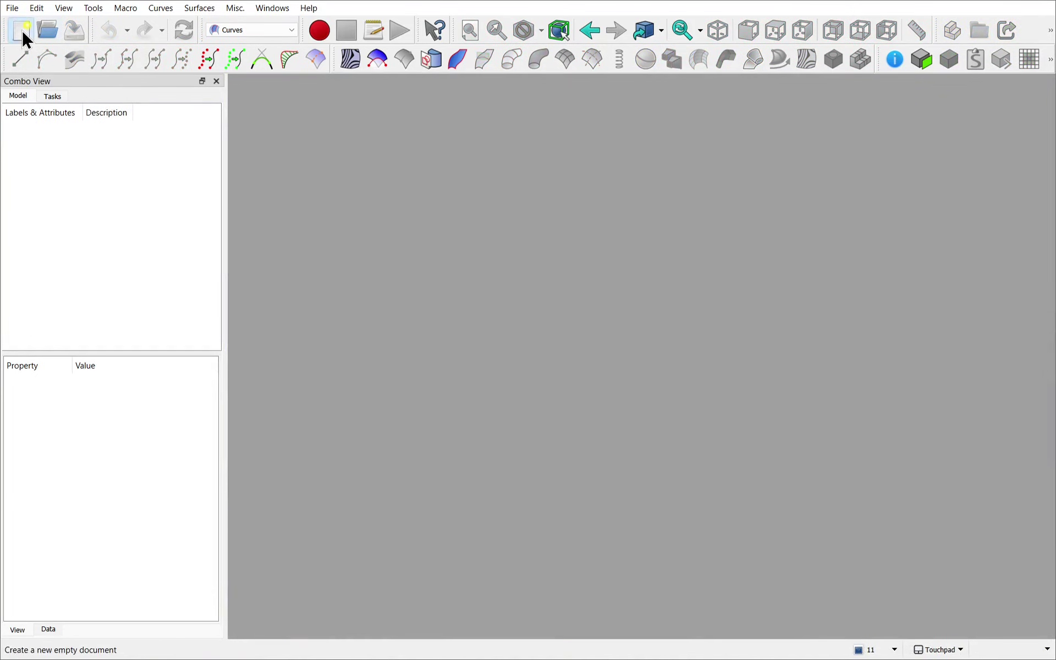
Start a new document and create a Sketcher sketch on the YZ plane
left_click(22, 29)
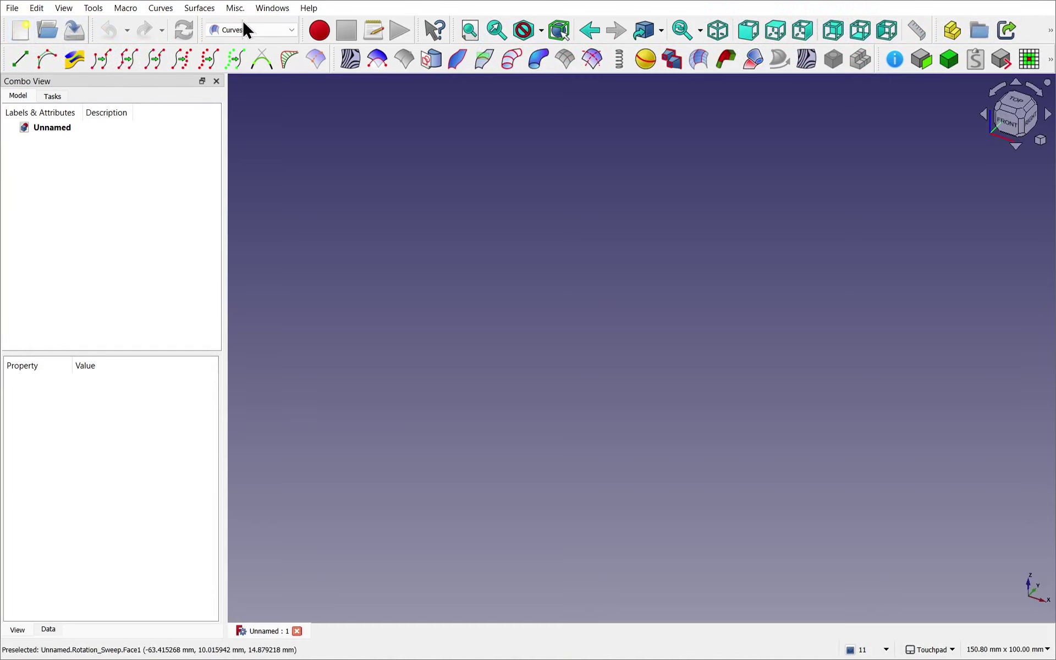
left_click(246, 29)
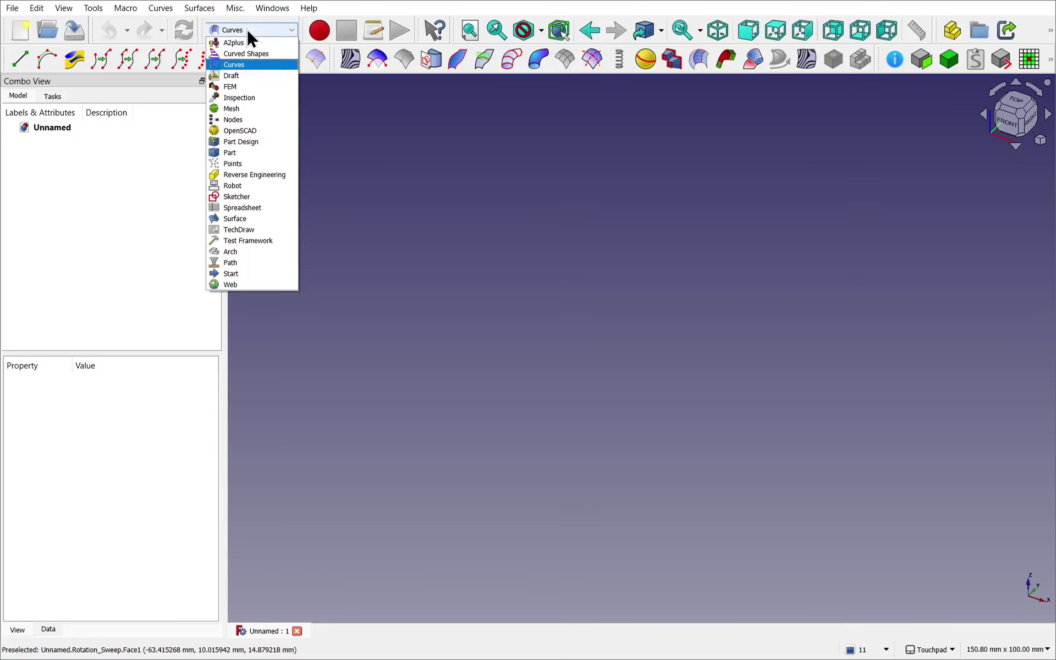
left_click(259, 198)
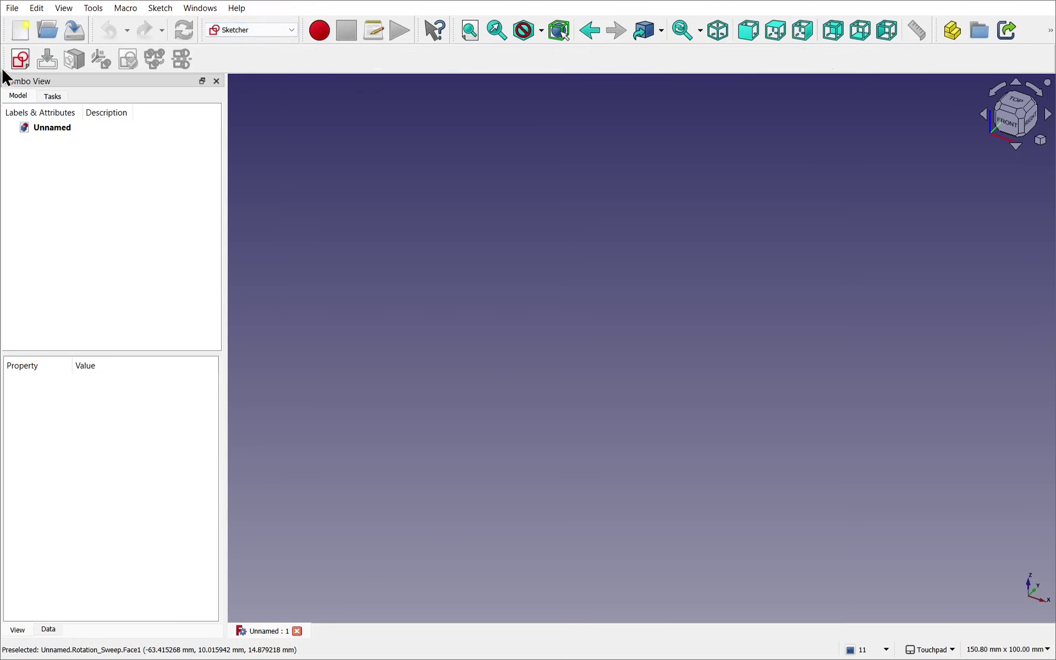
left_click(18, 60)
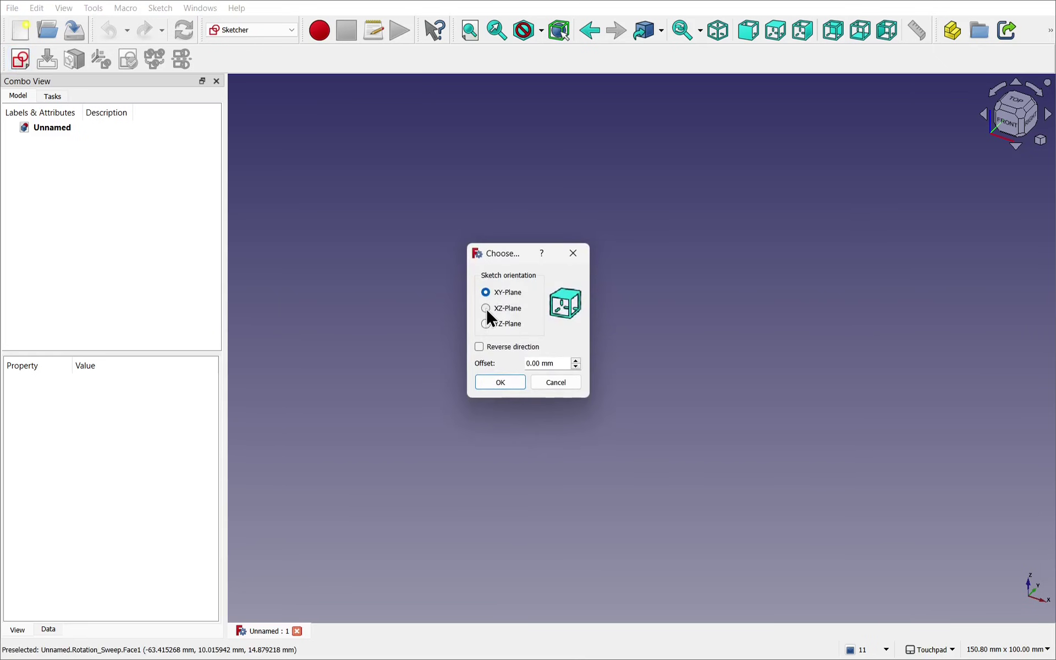
left_click(487, 323)
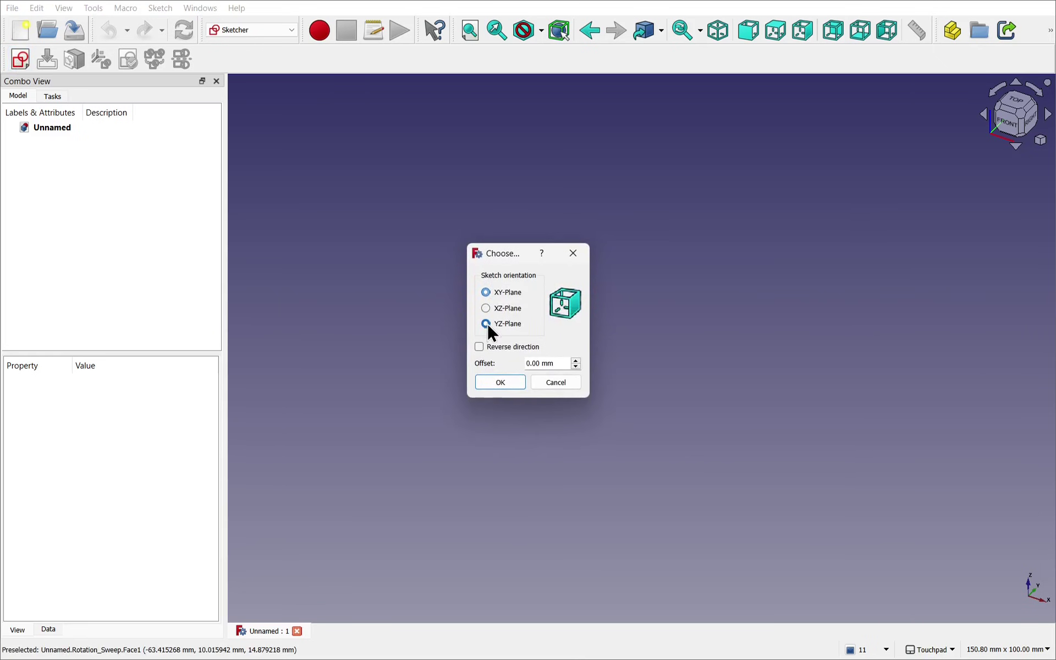
left_click(501, 382)
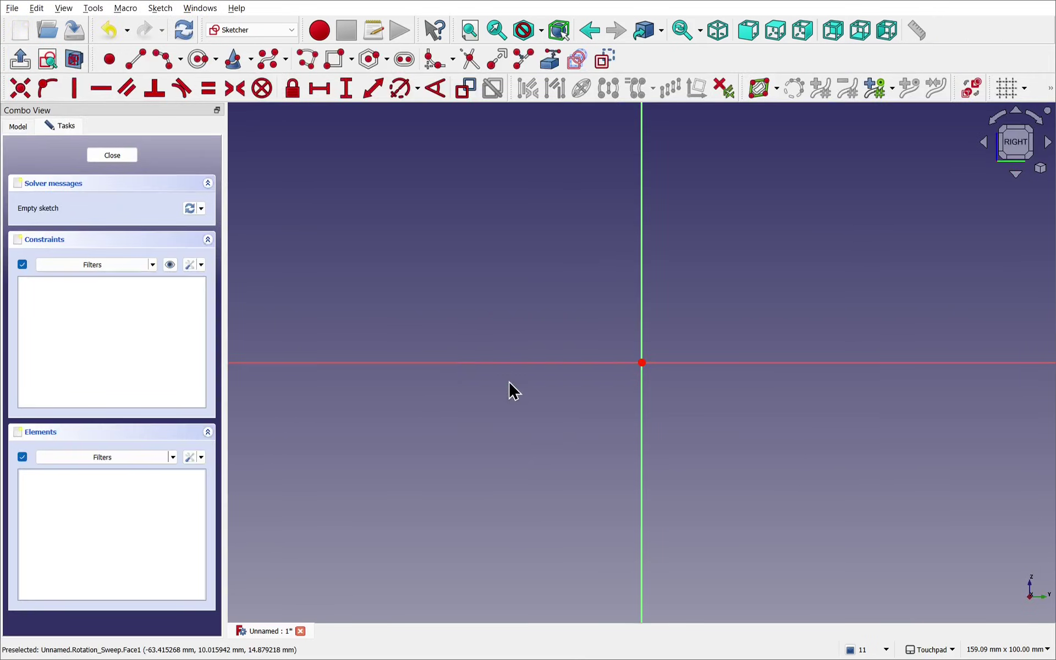
Draw an arc from the horizontal axis and a horizontal line ending at the vertical axis
left_click(165, 61)
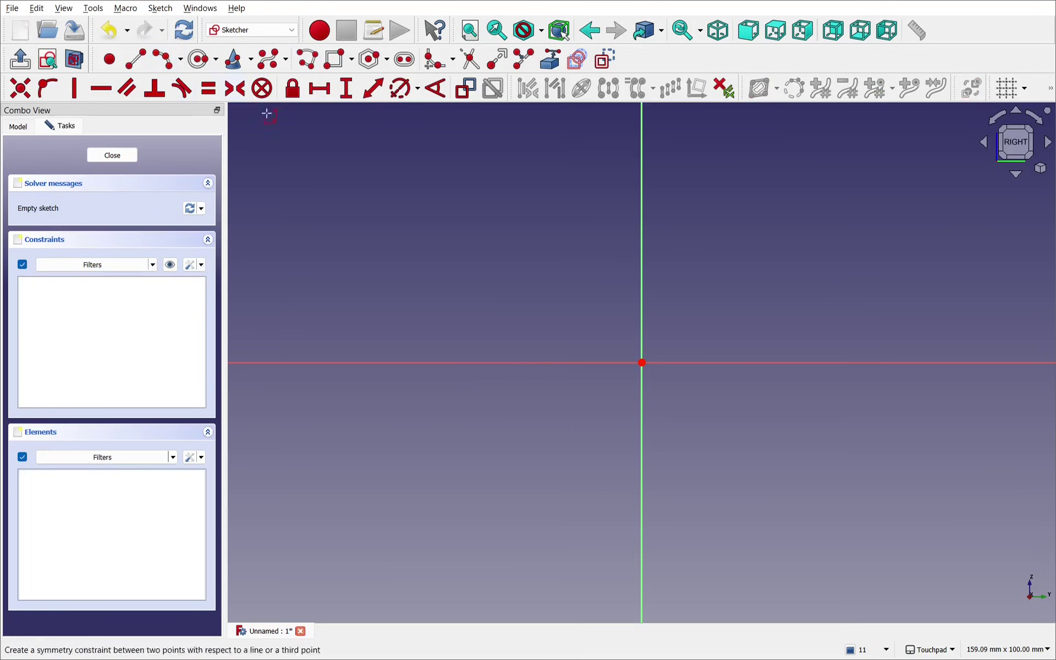
left_click(445, 362)
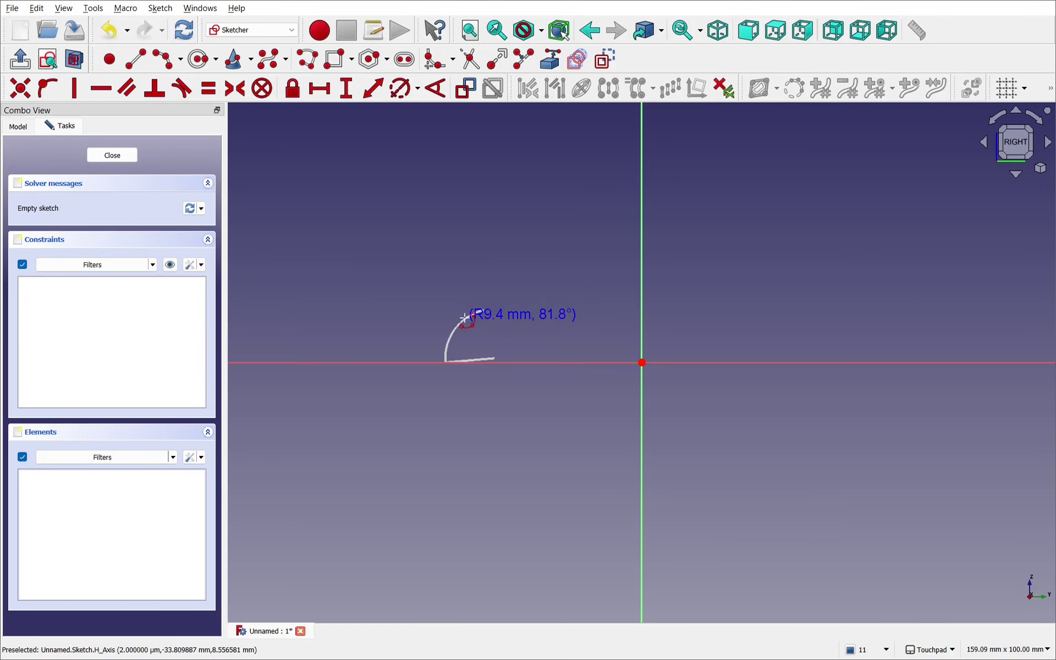
left_click(483, 311)
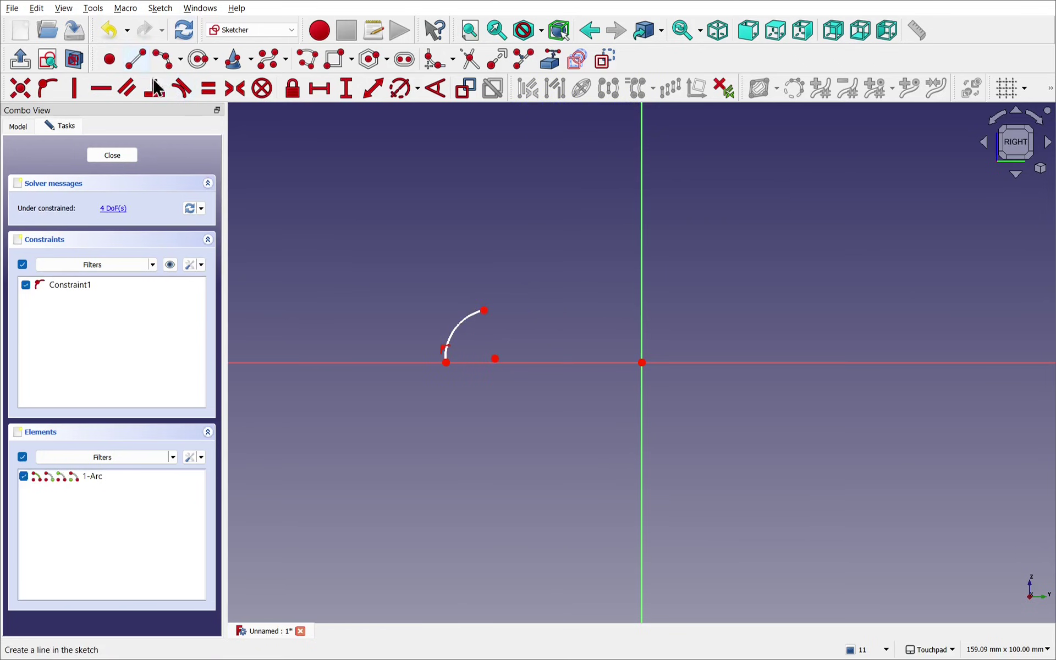
left_click(483, 312)
left_click(642, 312)
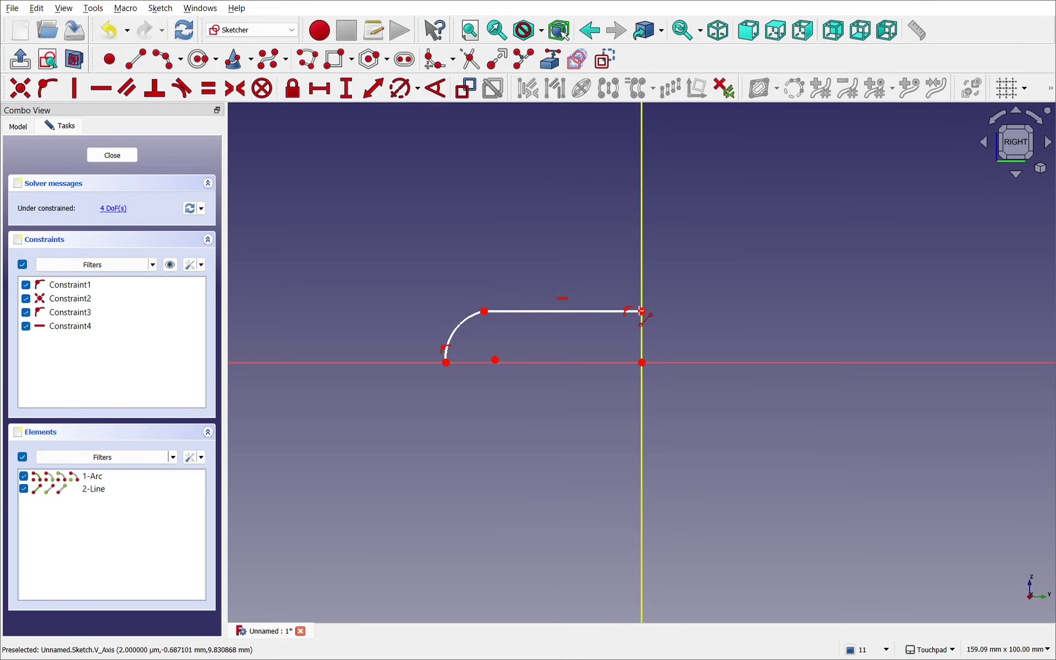
right_click(528, 343)
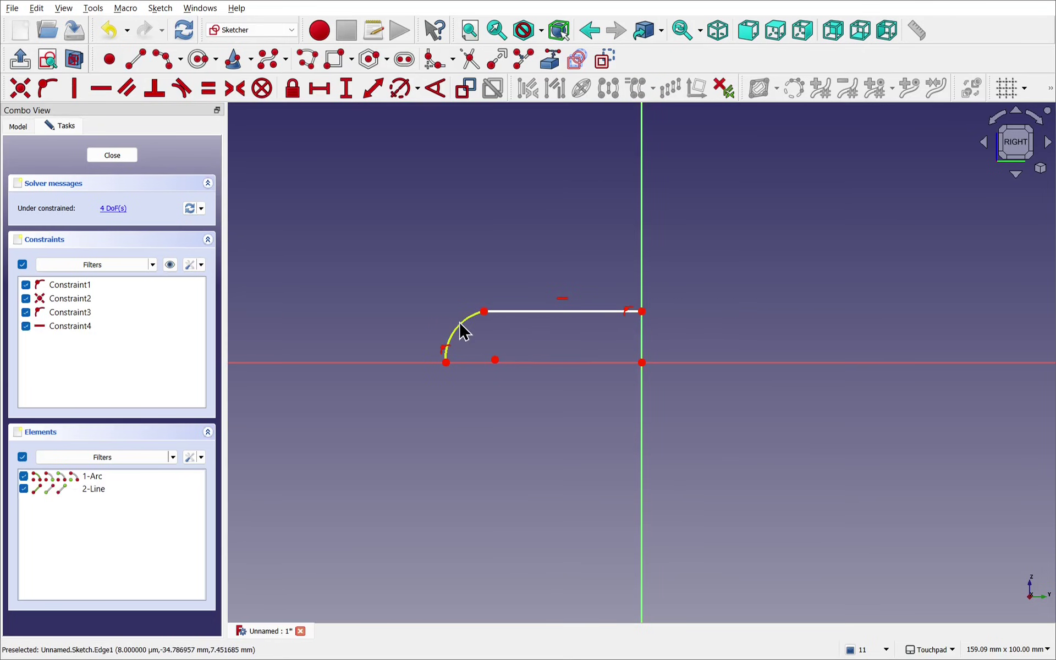
Make the arc tangent to the line, adjust the arc, and close the sketch
left_click(462, 326)
left_click(527, 312)
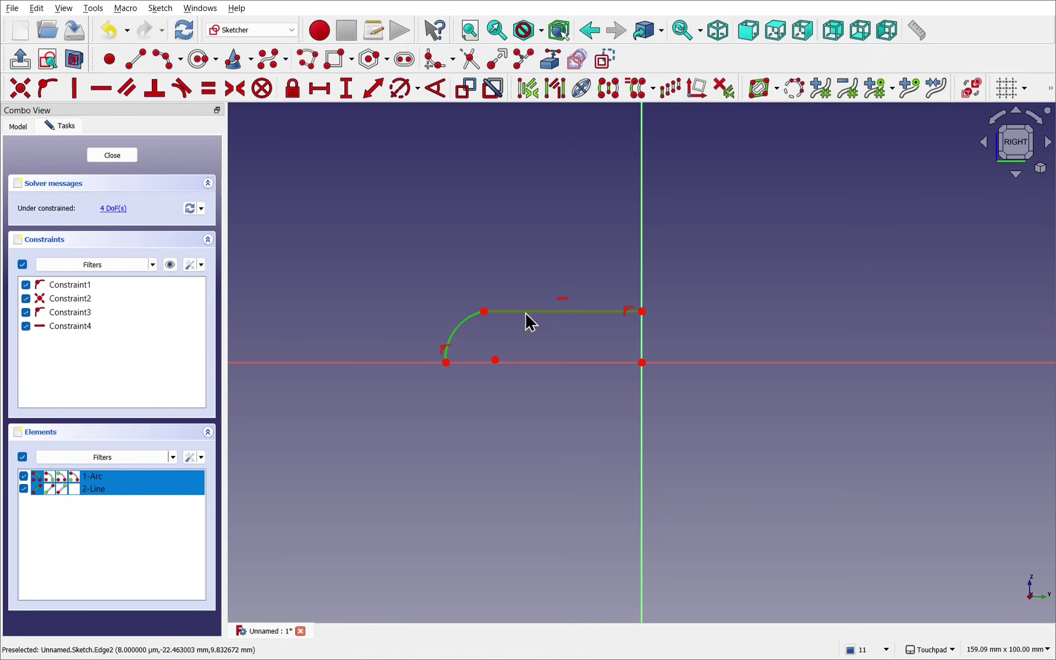
left_click(187, 88)
left_click(517, 359)
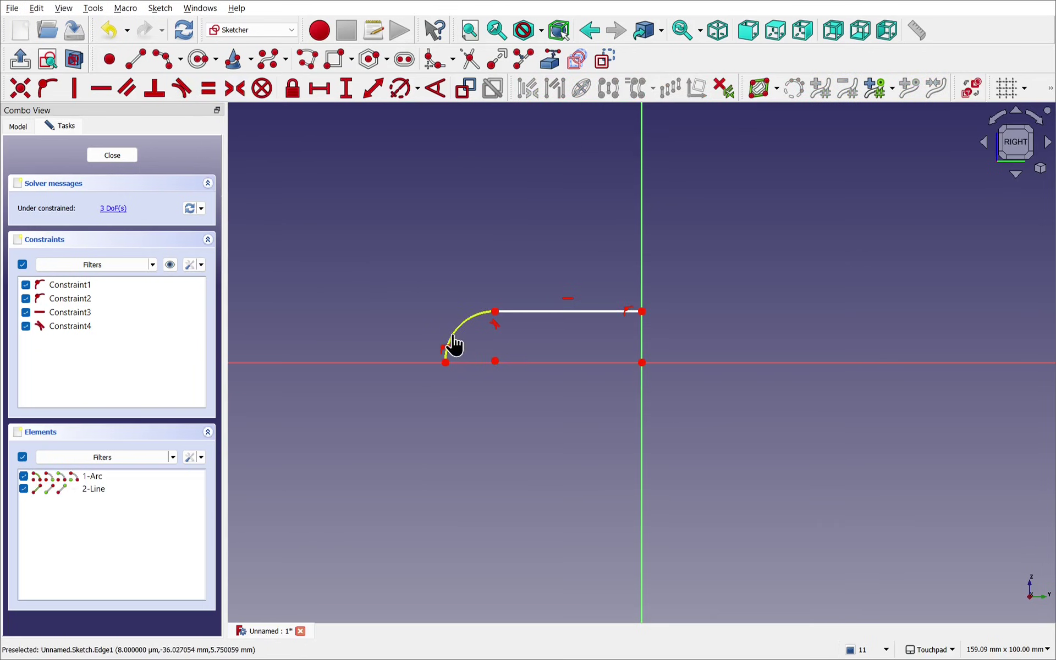
mouse_move(454, 345)
left_mouse_down()
mouse_move(407, 343)
mouse_move(456, 355)
left_mouse_up()
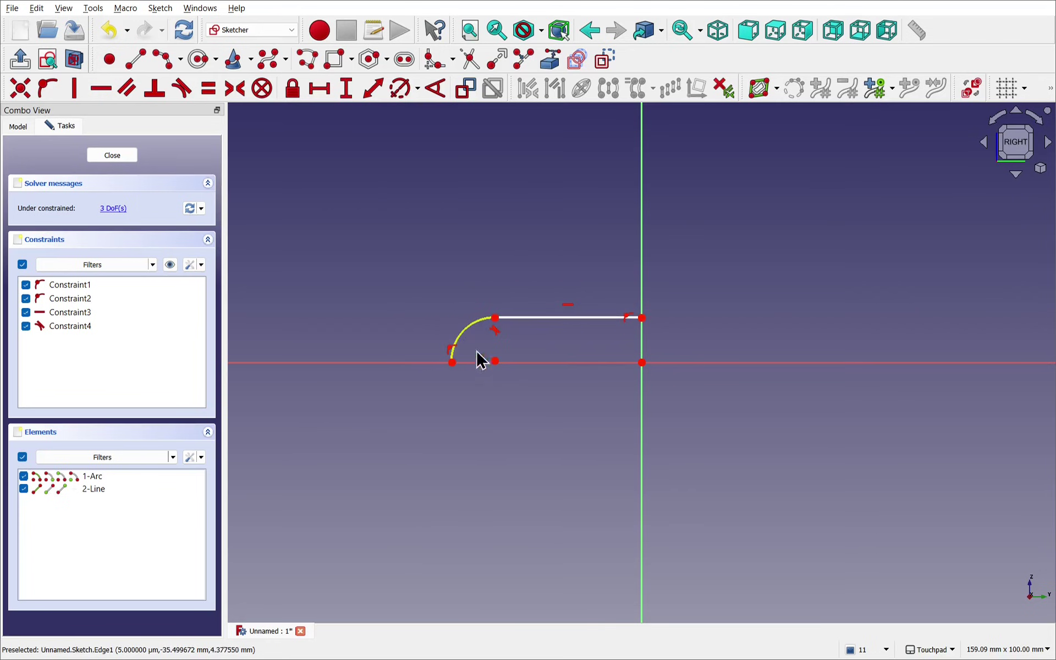
left_click(112, 155)
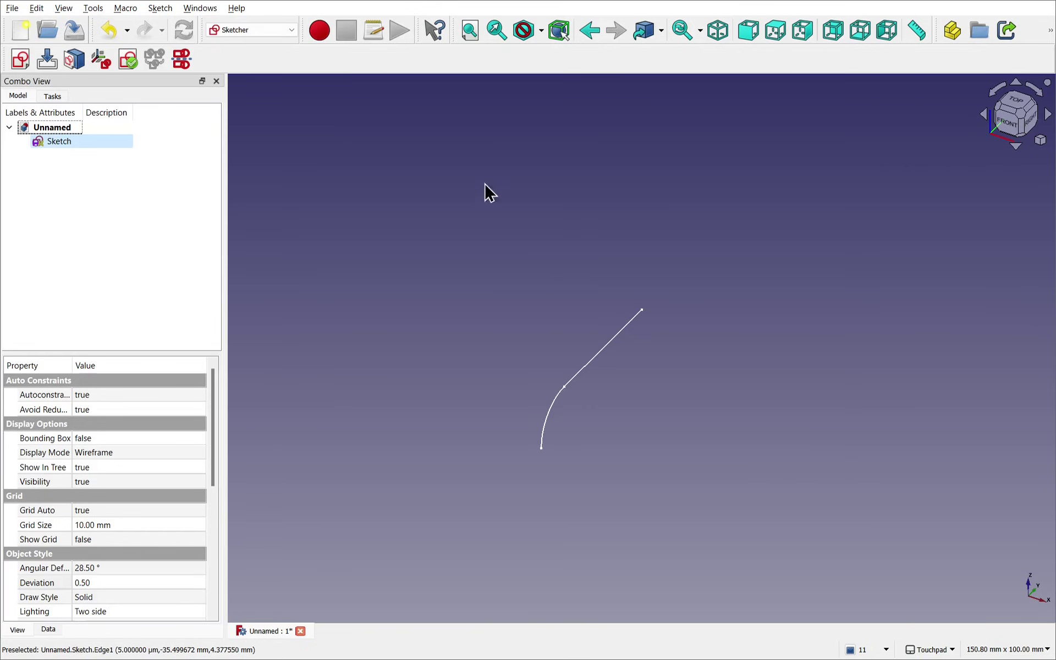
Create Sketch001 on the XZ plane and link the first profile's line end point as external geometry
left_click(465, 208)
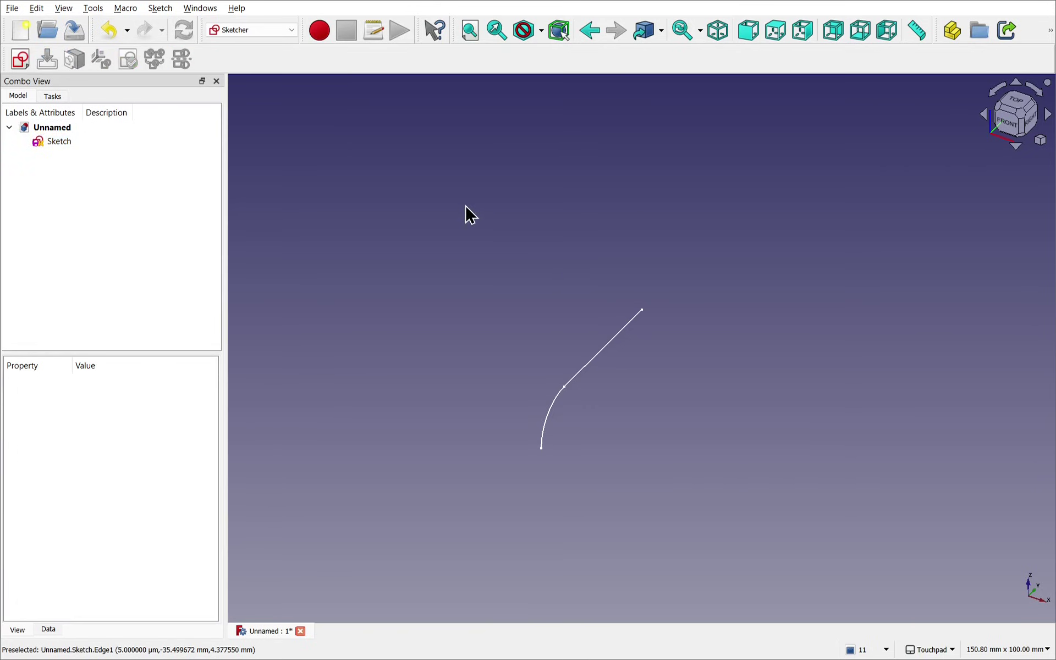
left_click(22, 60)
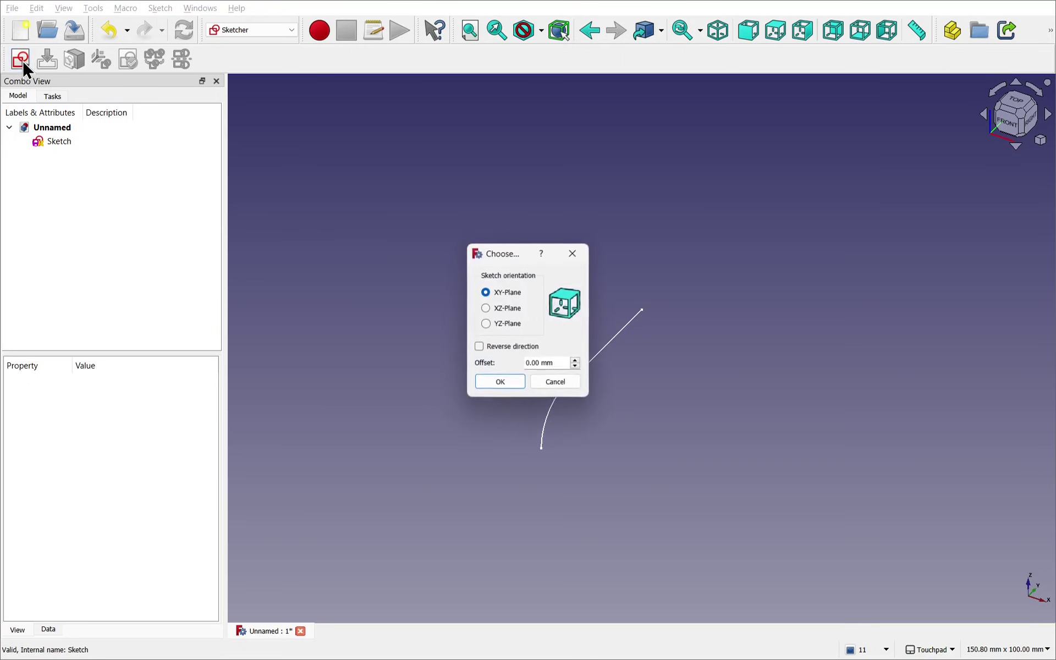
left_click(495, 312)
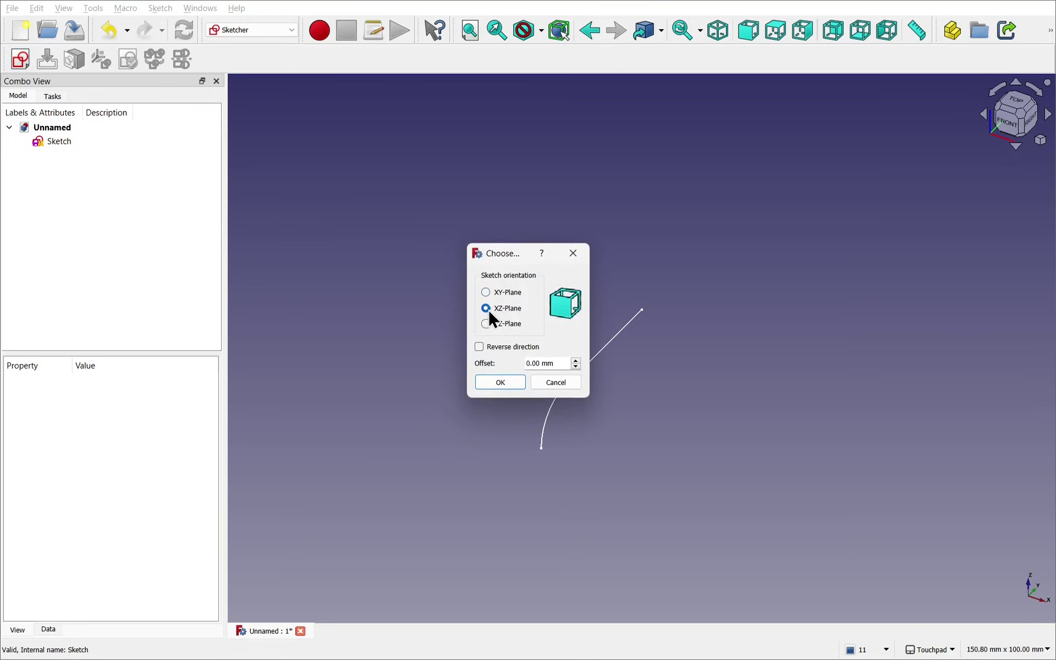
left_click(498, 383)
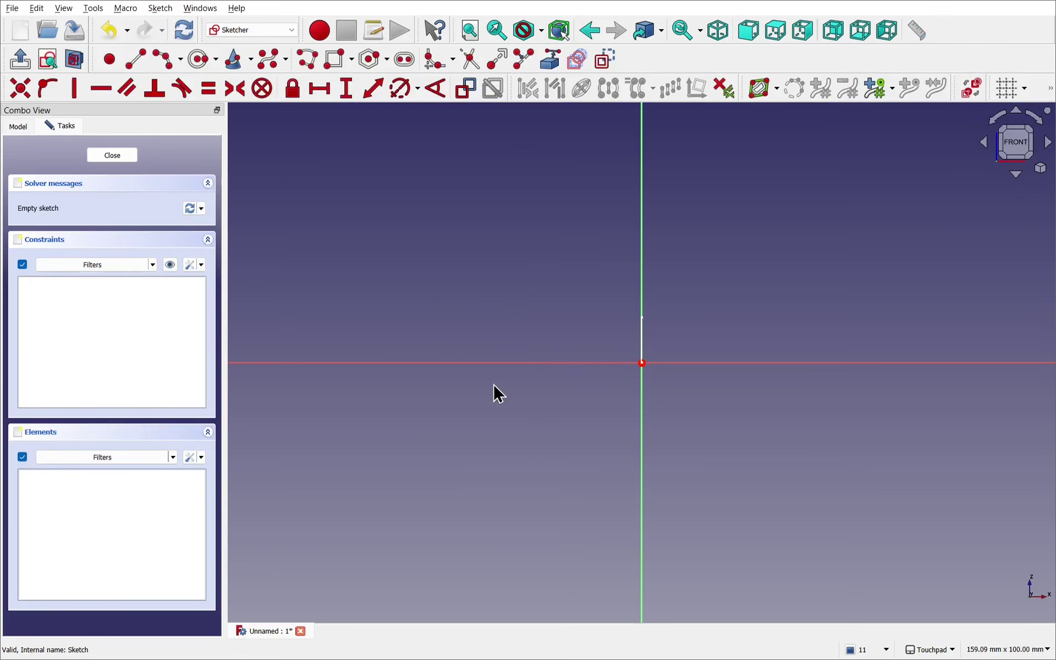
left_click_drag(638, 386, 510, 371, "alt")
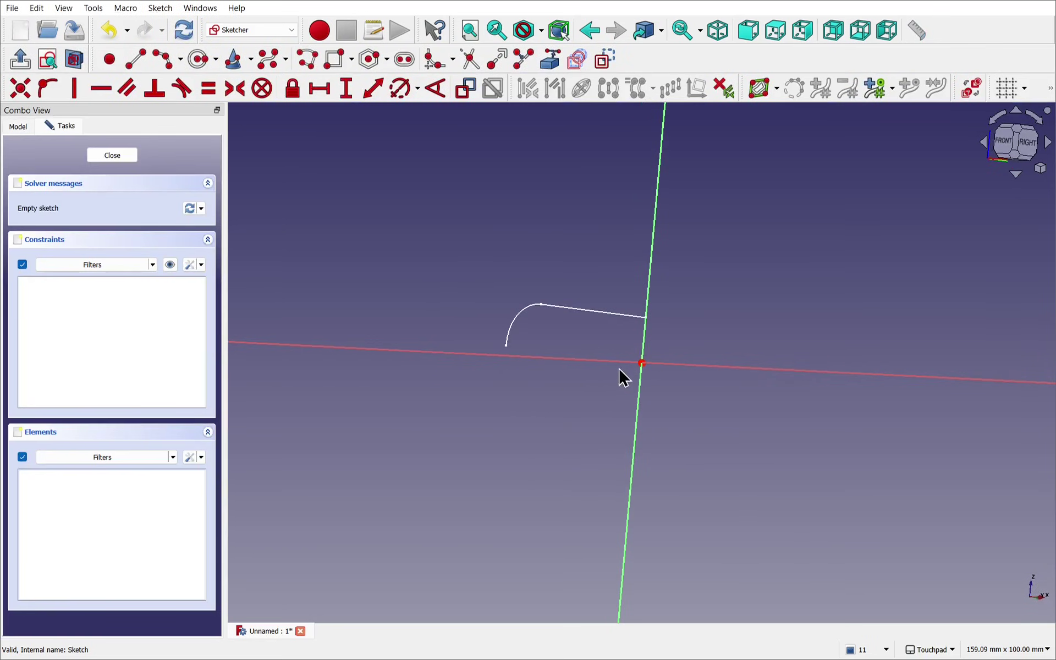
left_click(550, 61)
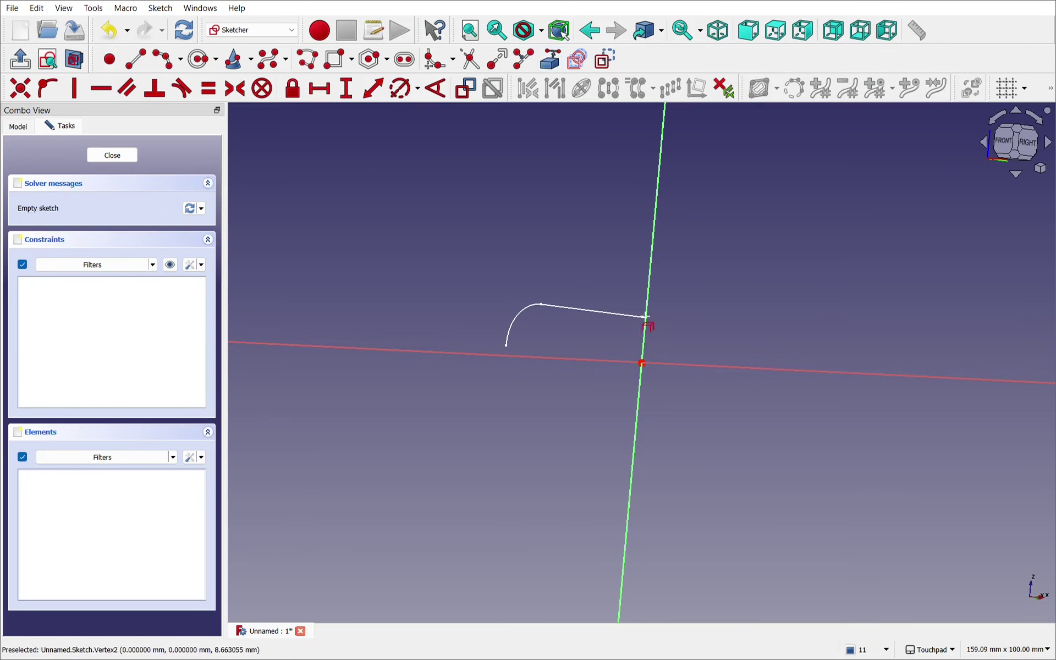
left_click(644, 318)
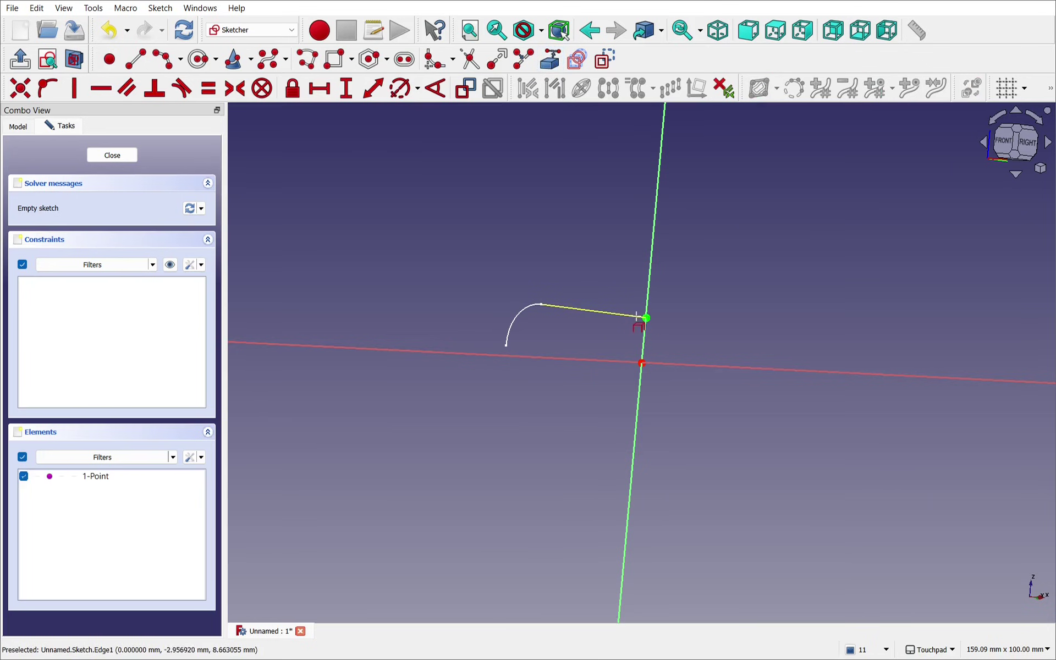
mouse_move(638, 317)
left_mouse_down("alt")
mouse_move(687, 377)
mouse_move(715, 377)
left_mouse_up("alt")
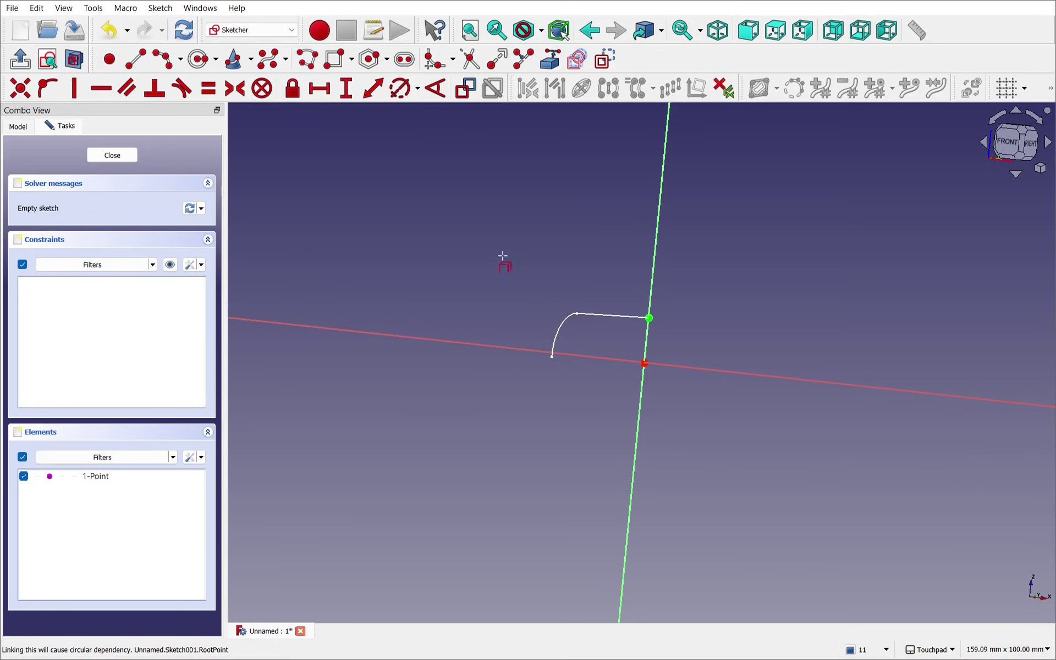
Draw a line from the linked point and an arc from its end down to the horizontal axis
left_click(142, 65)
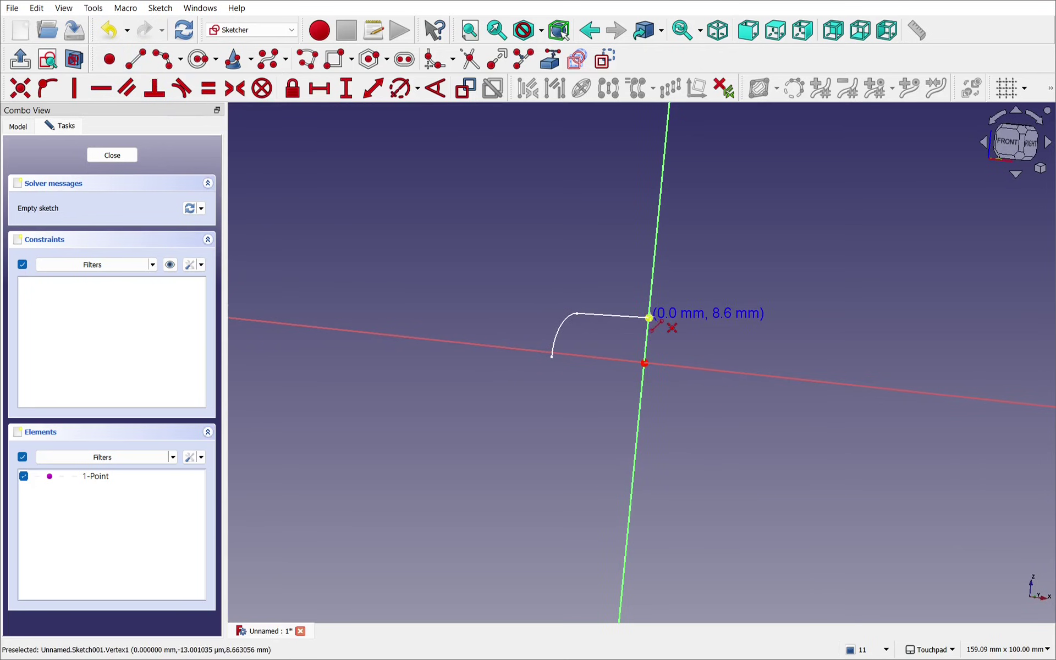
left_click(649, 318)
left_click(889, 342)
mouse_move(929, 353)
left_mouse_down("shift")
mouse_move(561, 243)
mouse_move(718, 325)
left_mouse_up("shift")
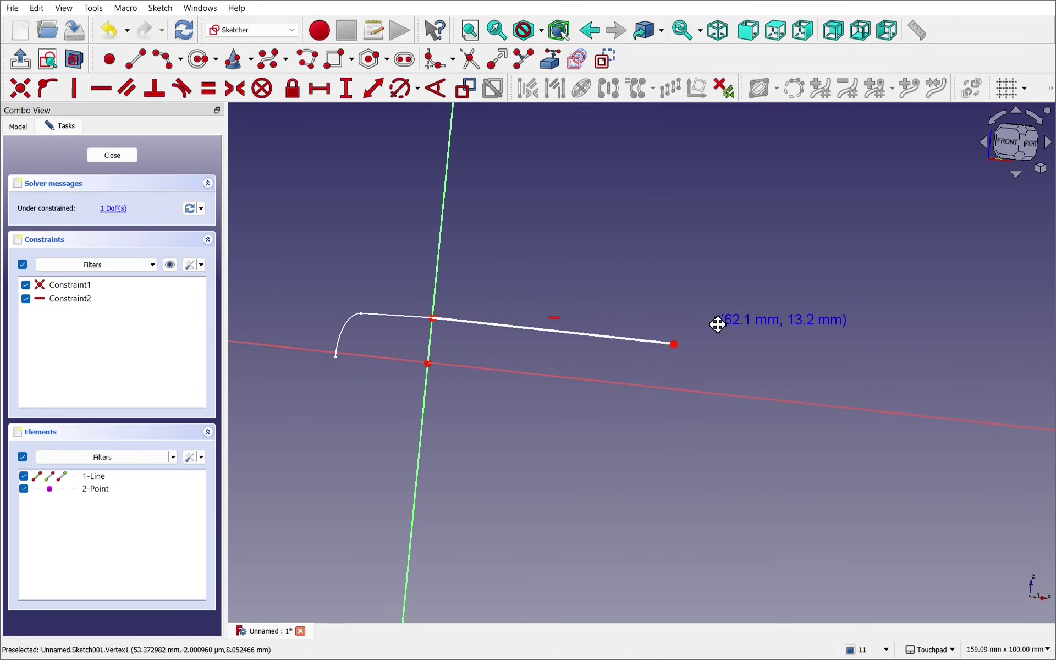
left_click(175, 61)
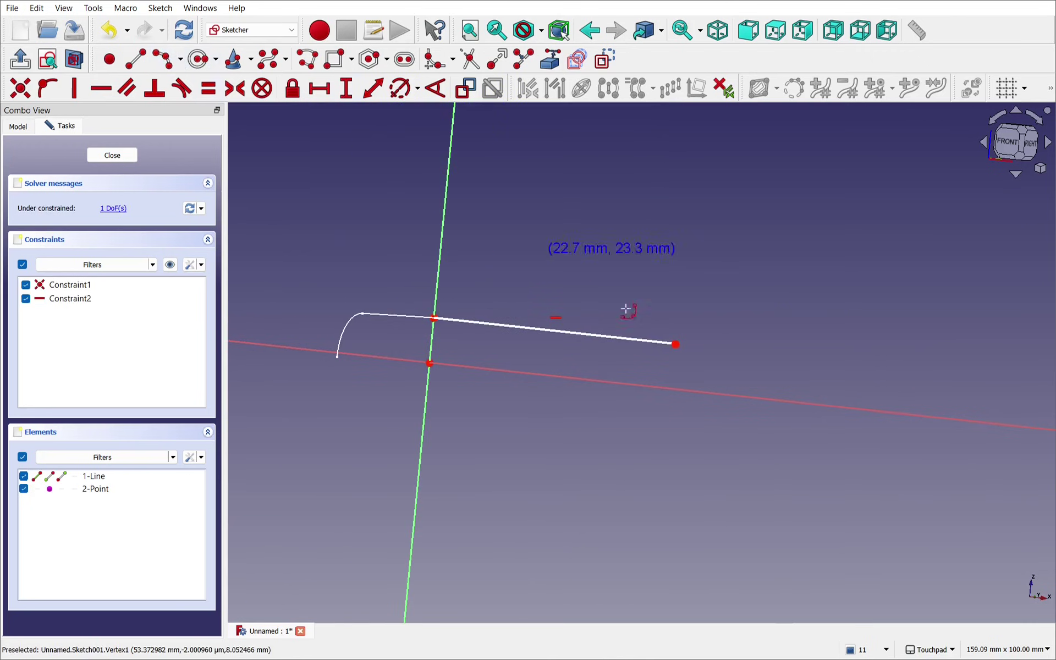
left_click(694, 371)
left_click(675, 344)
left_click(717, 383)
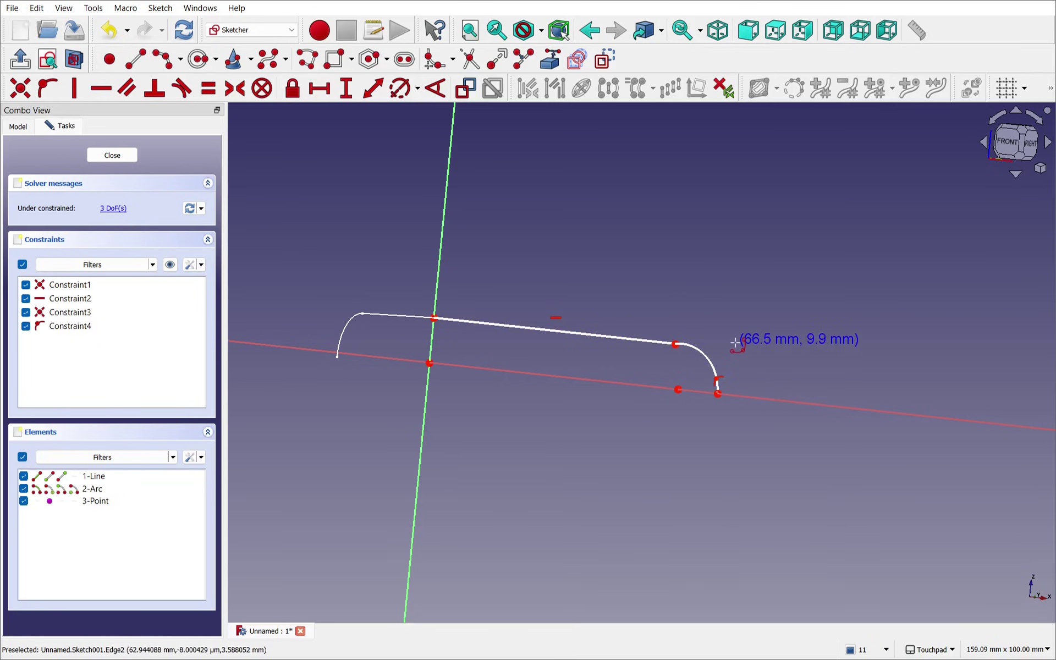
right_click(736, 343)
Make the line and arc tangent and close Sketch001
left_click(644, 341)
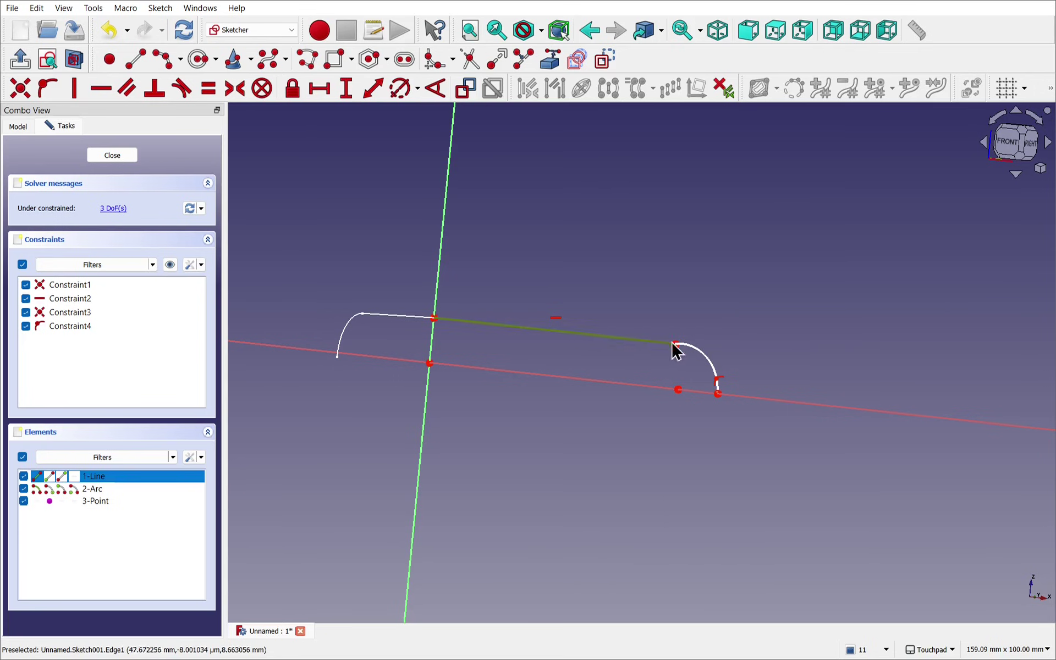
left_click(708, 366)
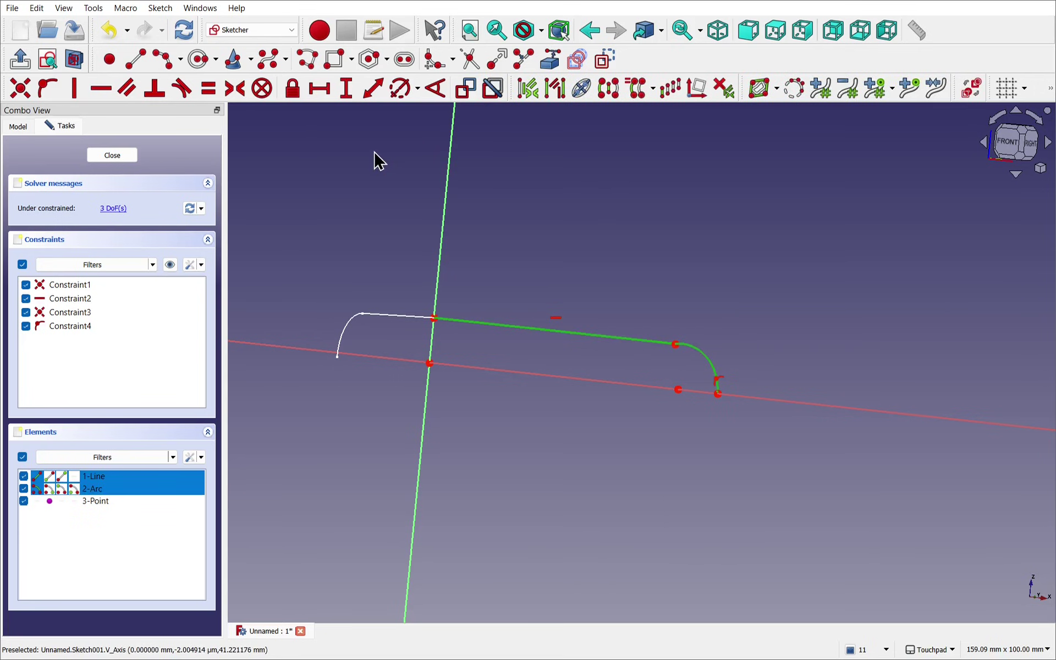
left_click(183, 89)
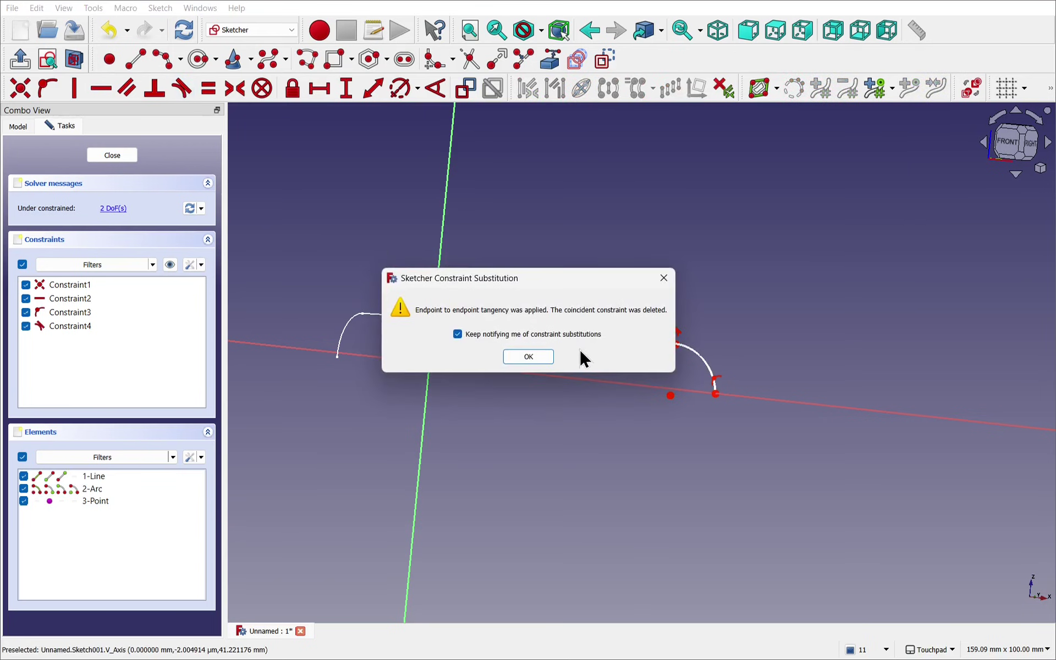
left_click(528, 357)
mouse_move(623, 278)
middle_mouse_down()
mouse_move(601, 359)
mouse_move(641, 374)
mouse_move(623, 363)
mouse_move(626, 375)
middle_mouse_up()
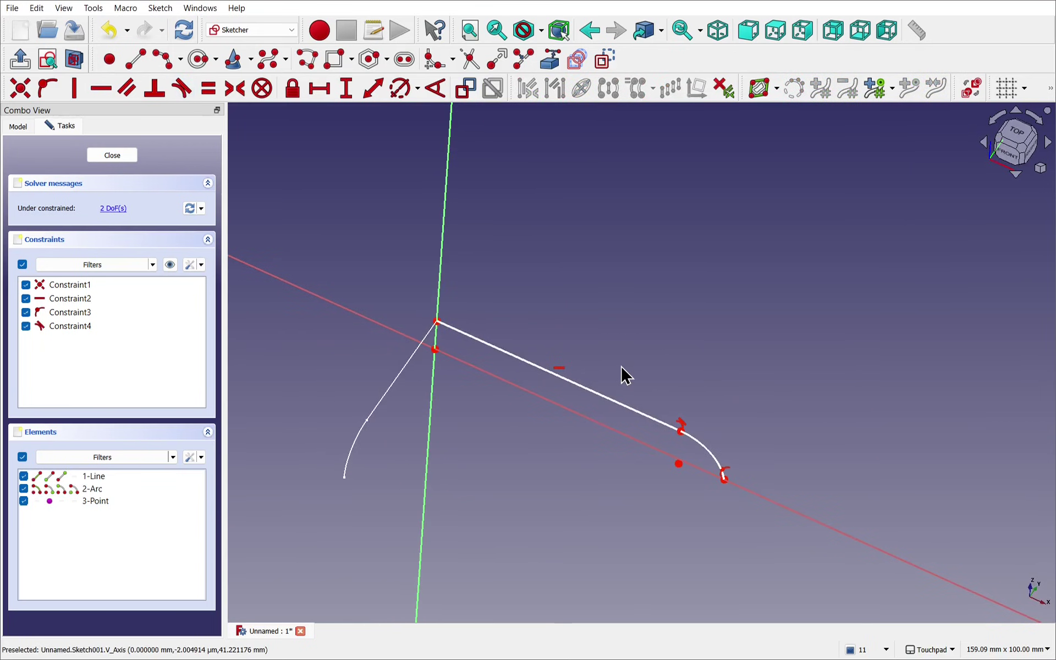
left_click(107, 157)
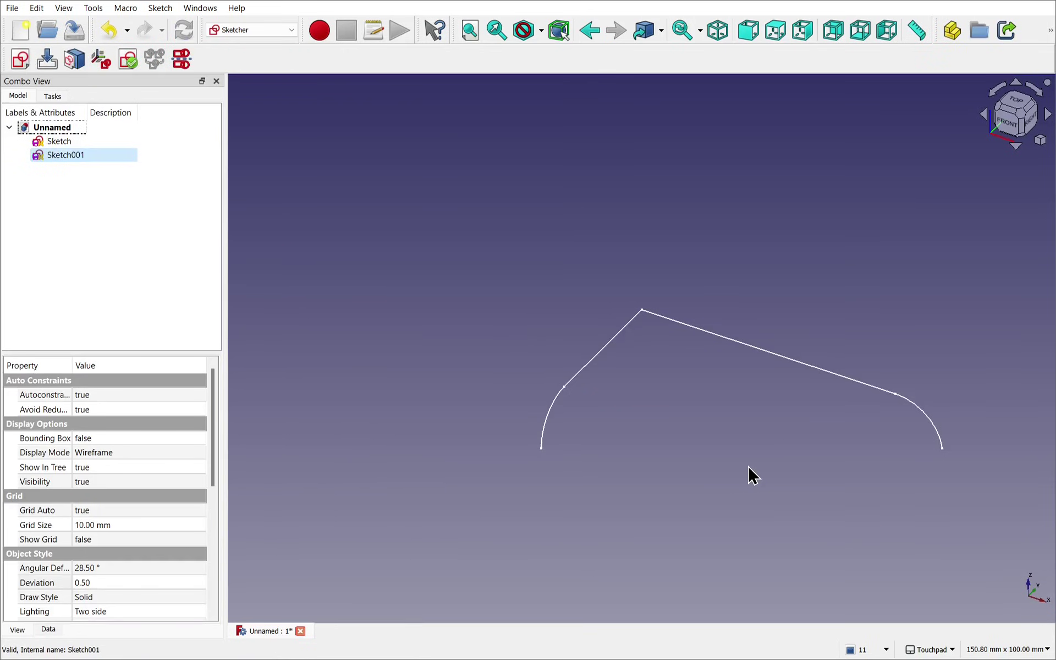
Recentre the profiles in the view and switch to the Curves workbench
mouse_move(748, 465)
middle_mouse_down()
mouse_move(653, 424)
mouse_move(641, 432)
middle_mouse_up()
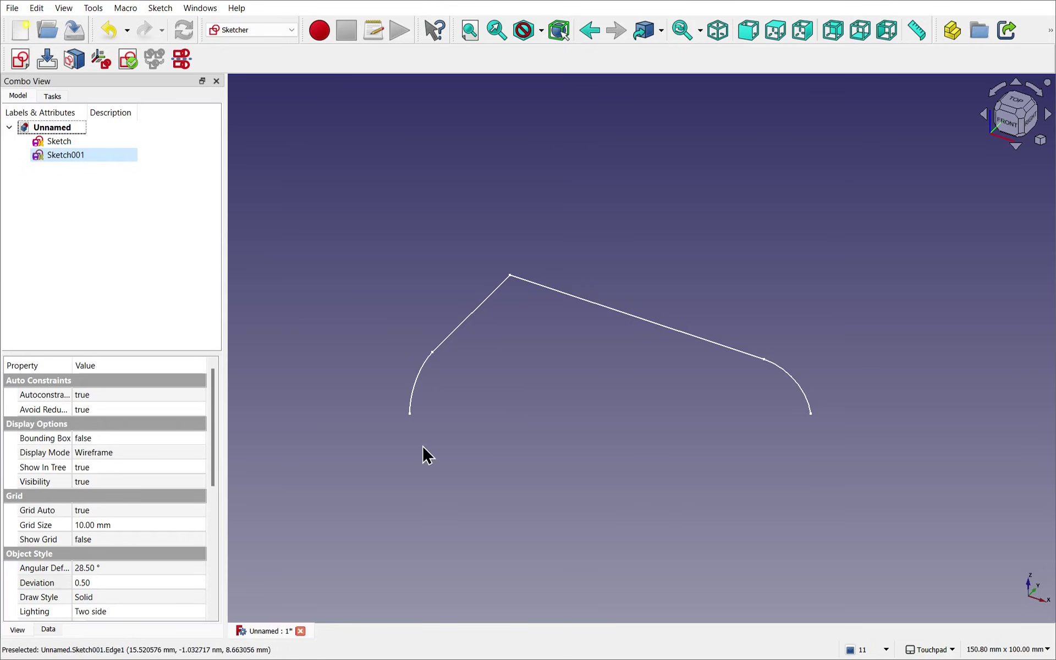
left_click(264, 29)
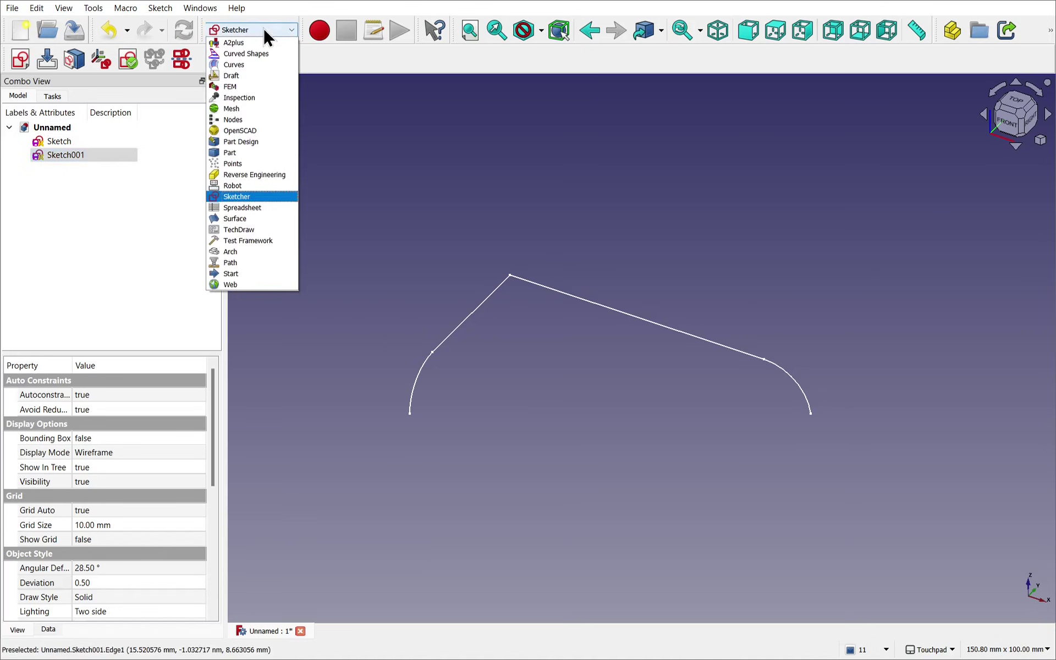
left_click(252, 64)
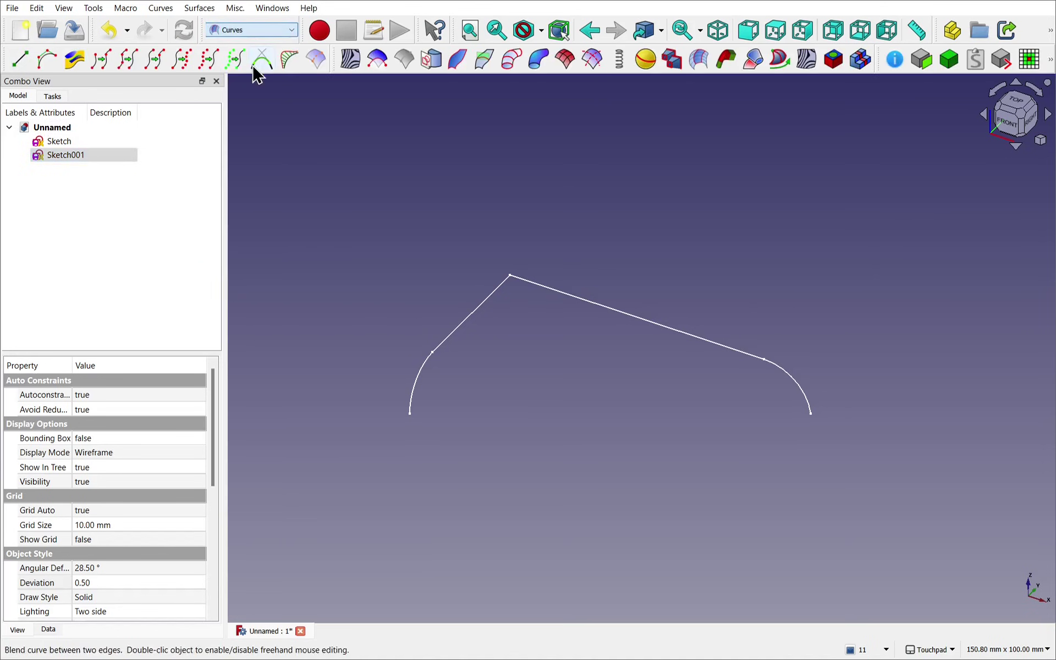
Select the lower end vertices of both Sketch and Sketch001
left_click(491, 399)
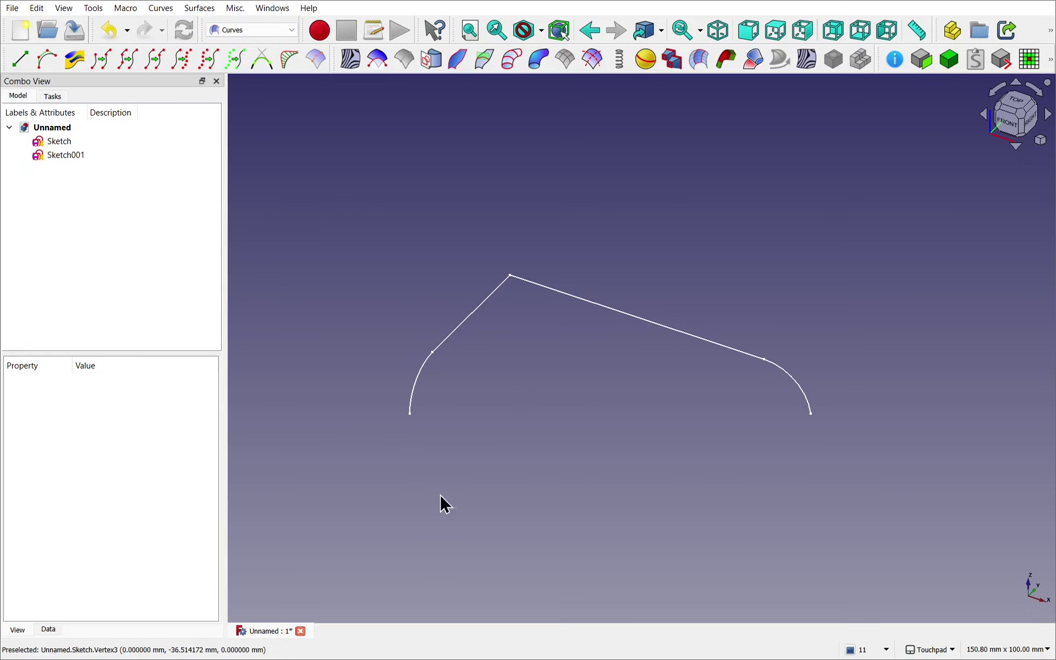
left_click(411, 415)
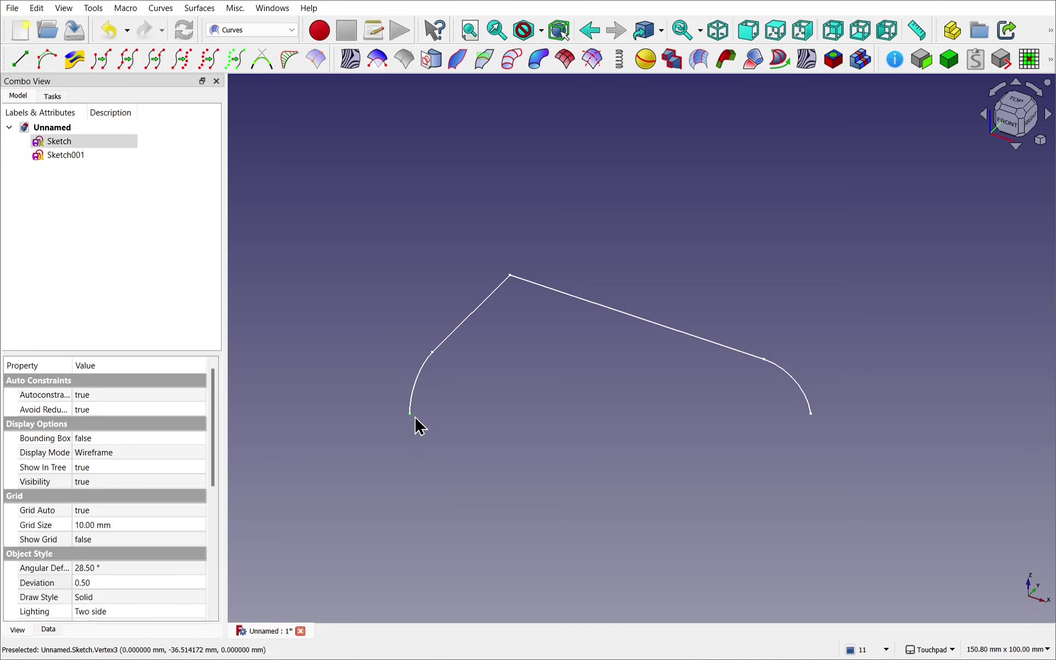
left_click(812, 415, "ctrl")
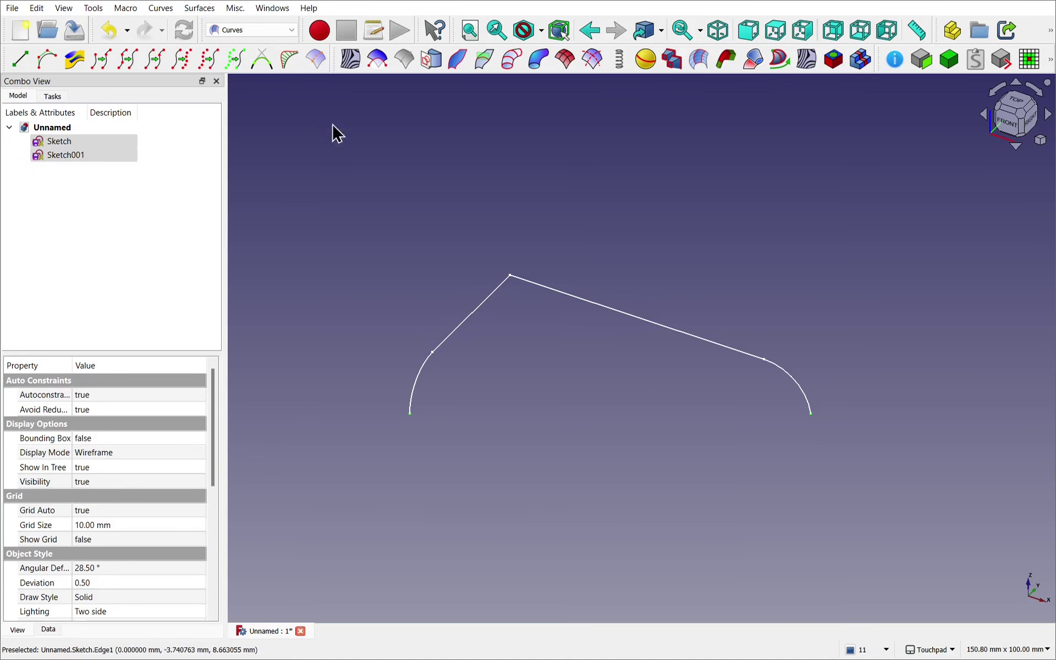
Create a Freehand_BSpline running straight between the two selected lower end points
left_click(52, 60)
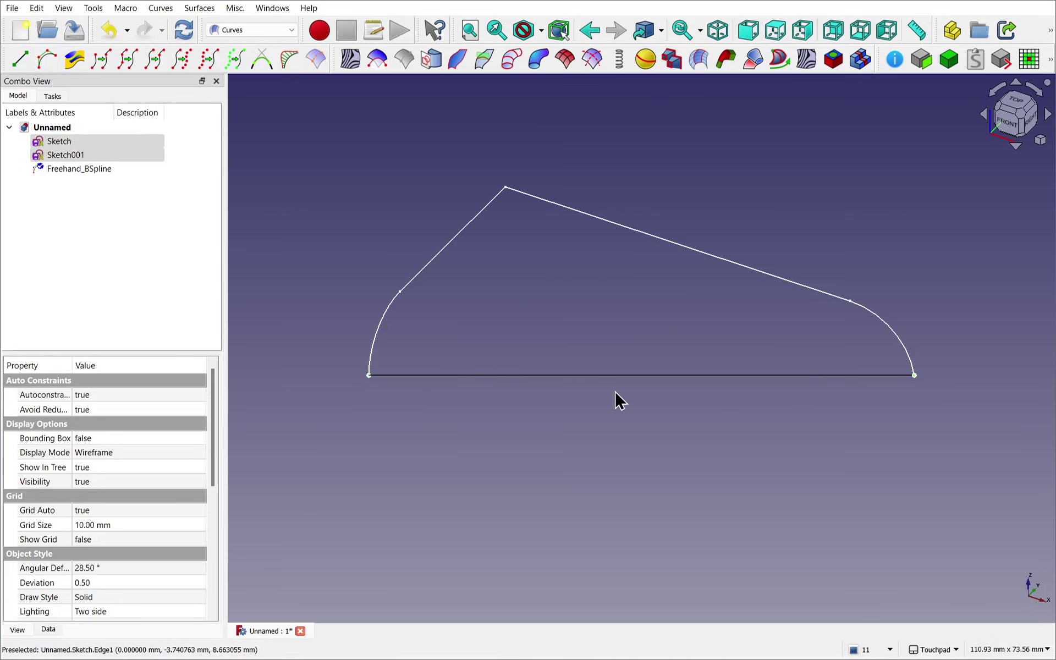
left_click(611, 375)
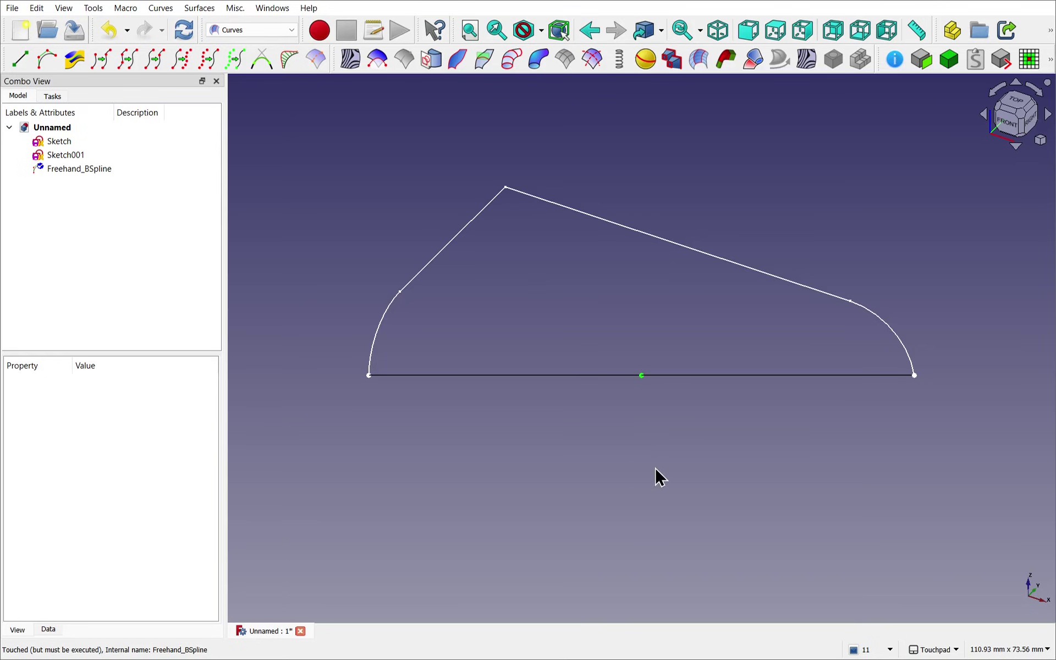
In top view, bow the B-spline by dragging its middle pole and inserting another bottom pole
left_click(1020, 101)
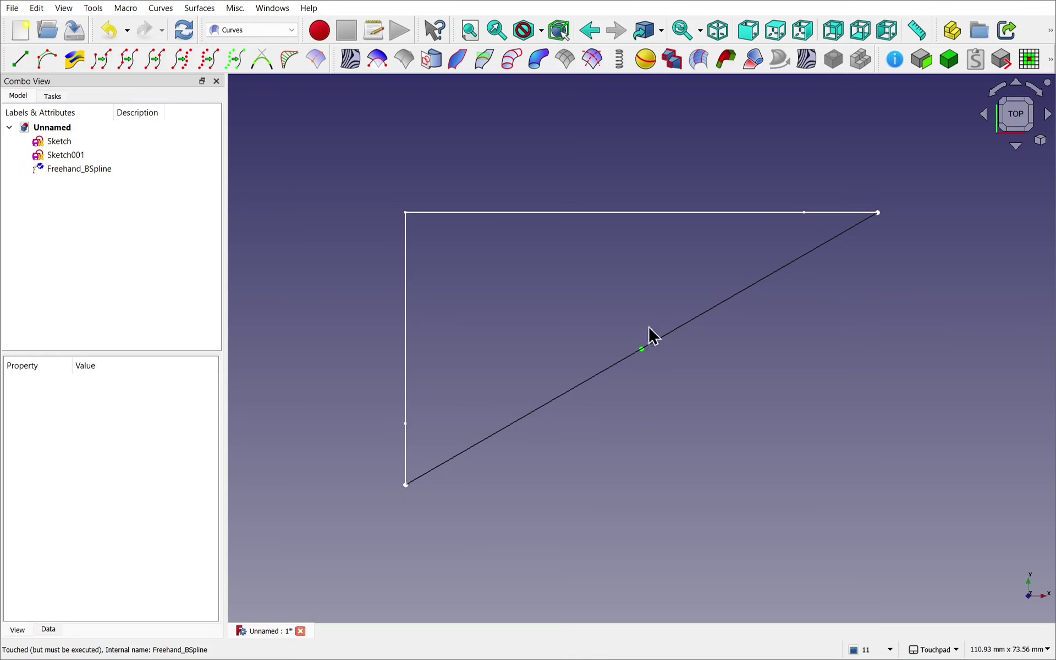
left_click_drag(643, 354, 848, 368)
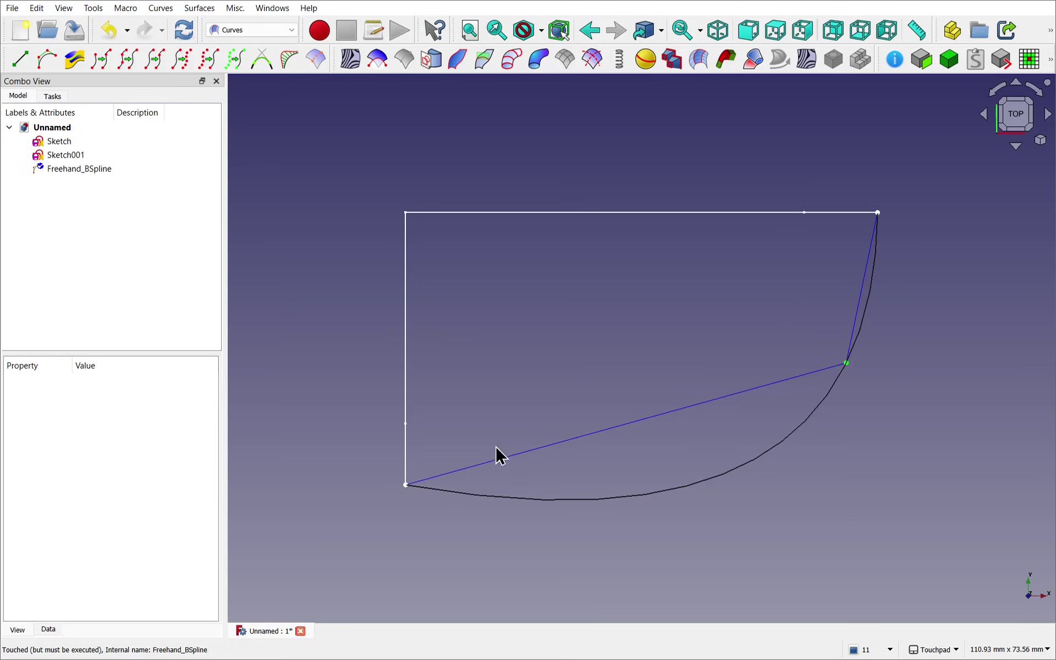
left_click(634, 436)
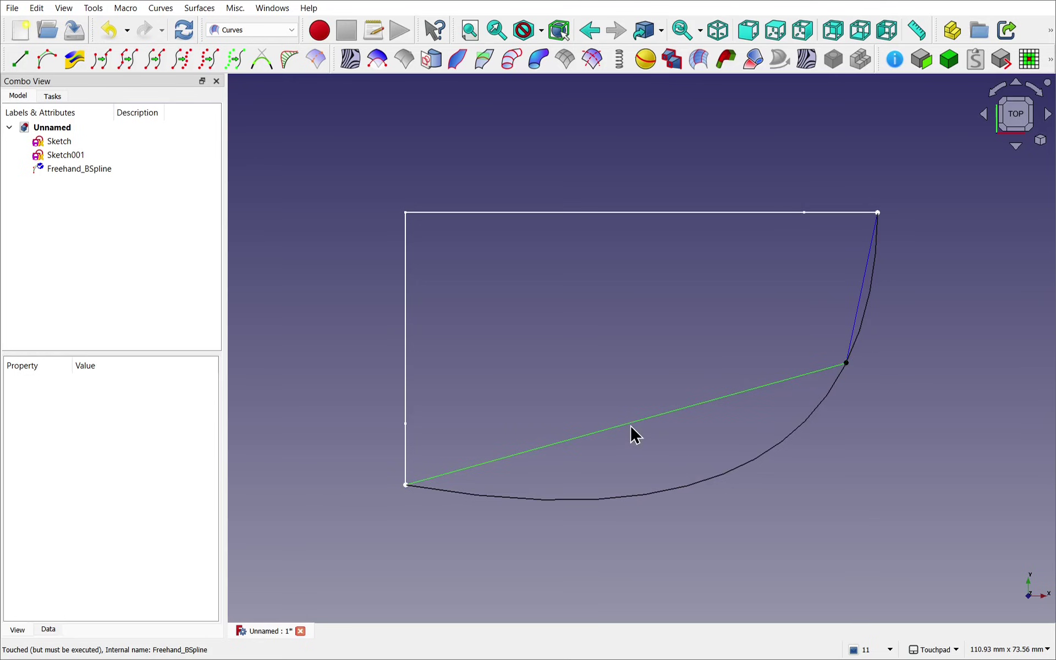
key("i")
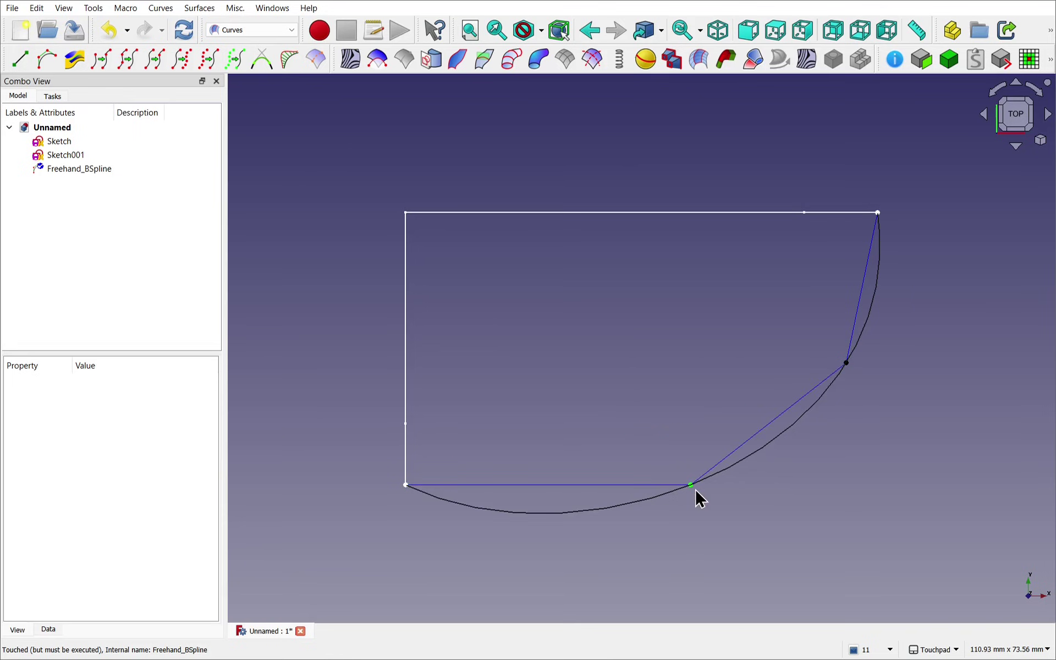
left_click_drag(691, 484, 543, 490)
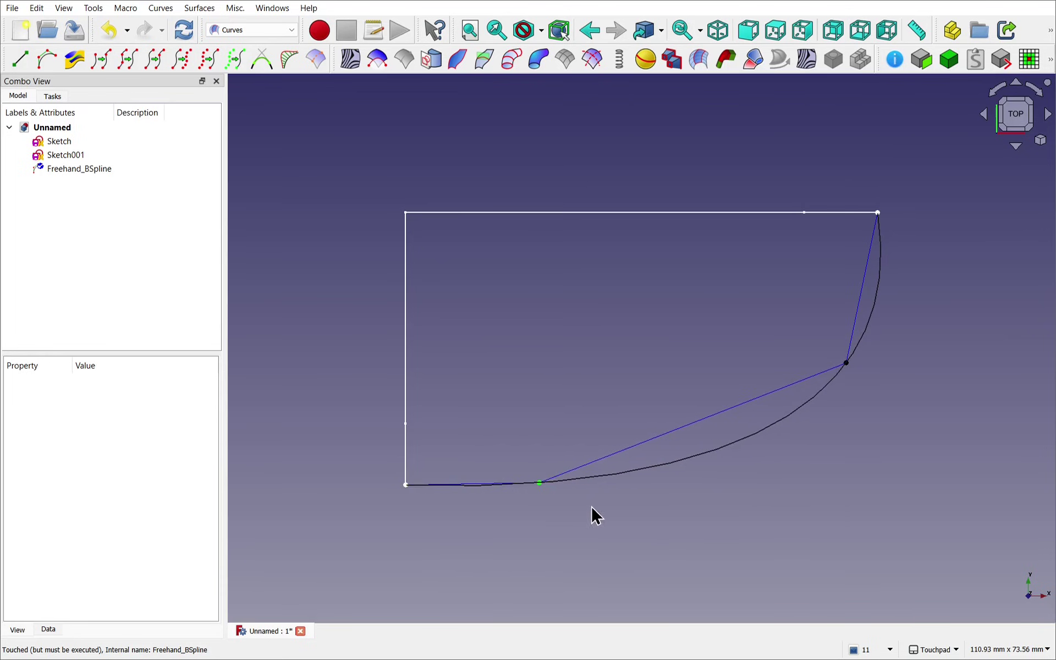
mouse_move(625, 483)
left_mouse_down("alt")
mouse_move(668, 410)
mouse_move(684, 311)
mouse_move(712, 259)
mouse_move(654, 350)
mouse_move(638, 413)
mouse_move(627, 389)
left_mouse_up("alt")
double_click(87, 171)
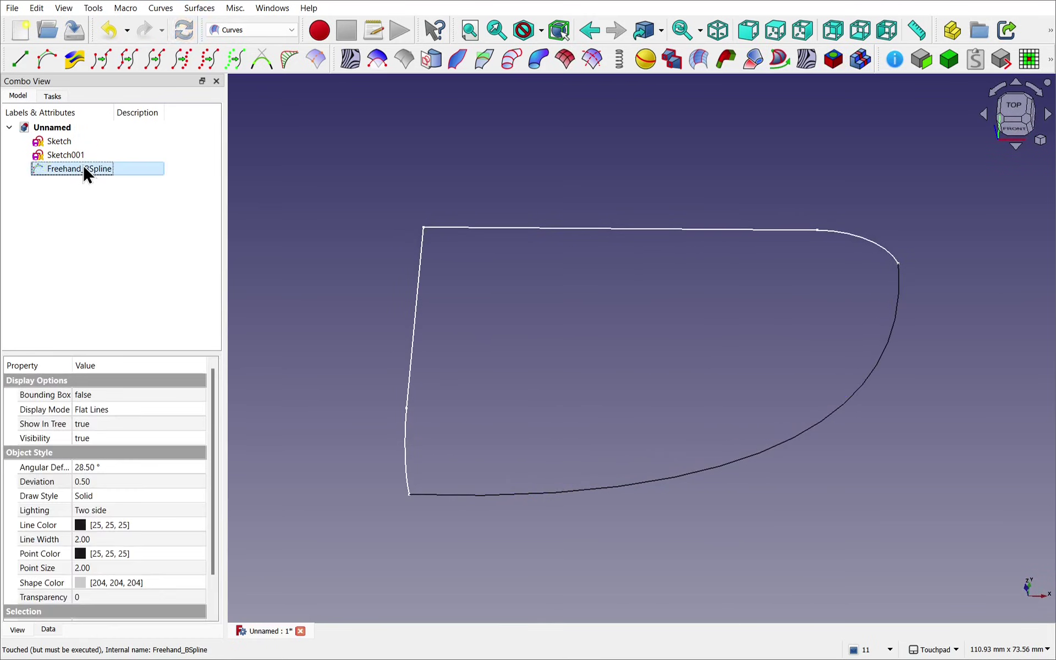
left_click_drag(714, 451, 686, 427, "alt")
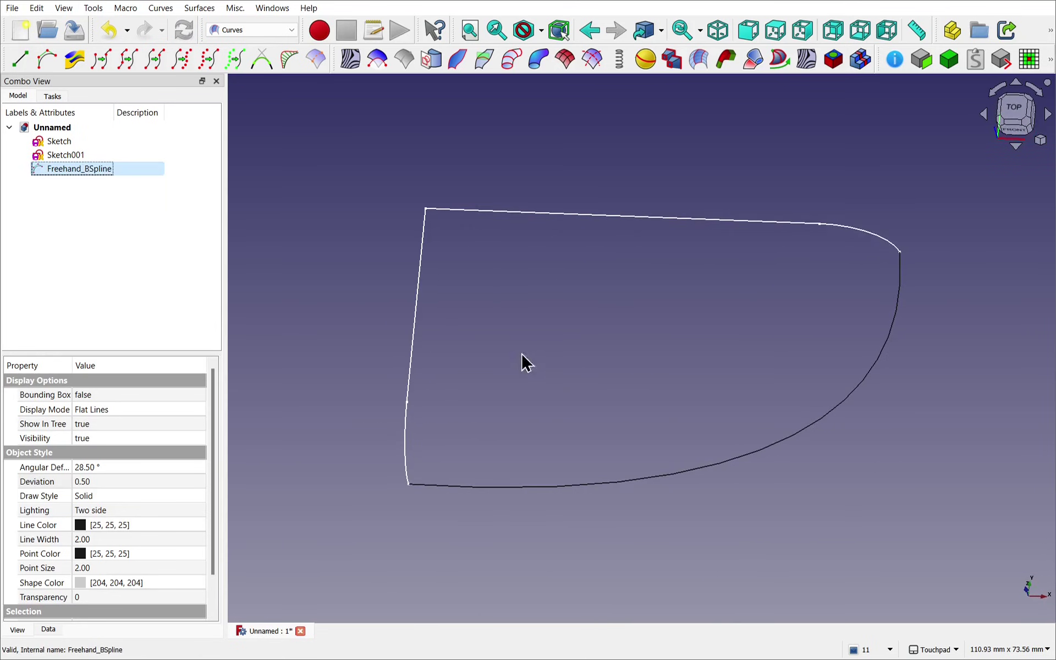
Join the first profile Sketch's edges into a JoinCurve
left_click(413, 385)
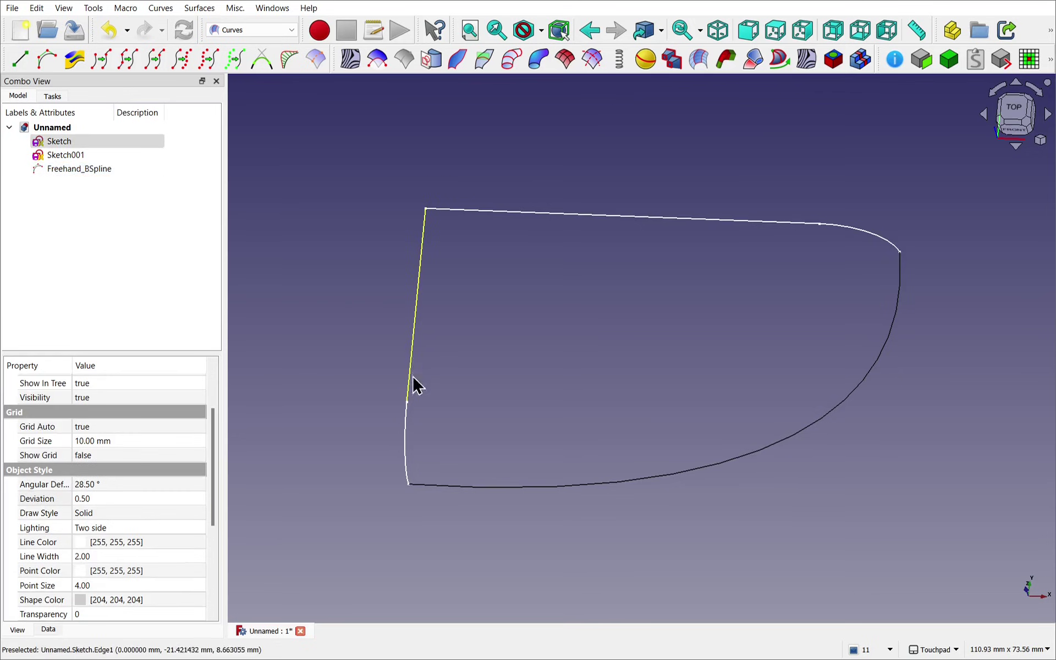
left_click(406, 430)
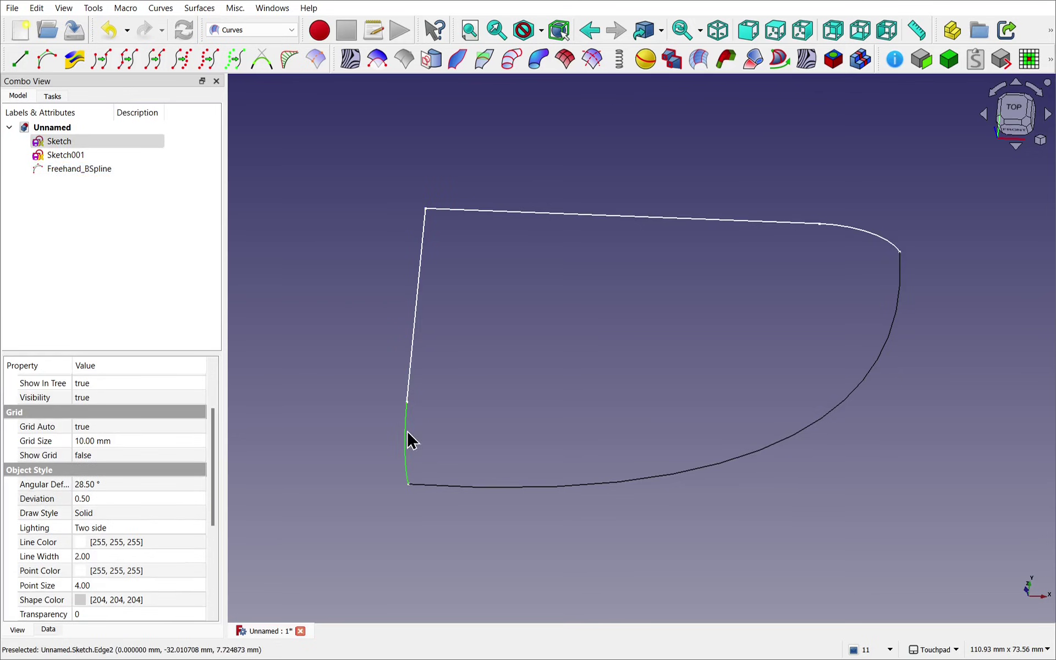
left_click(471, 357)
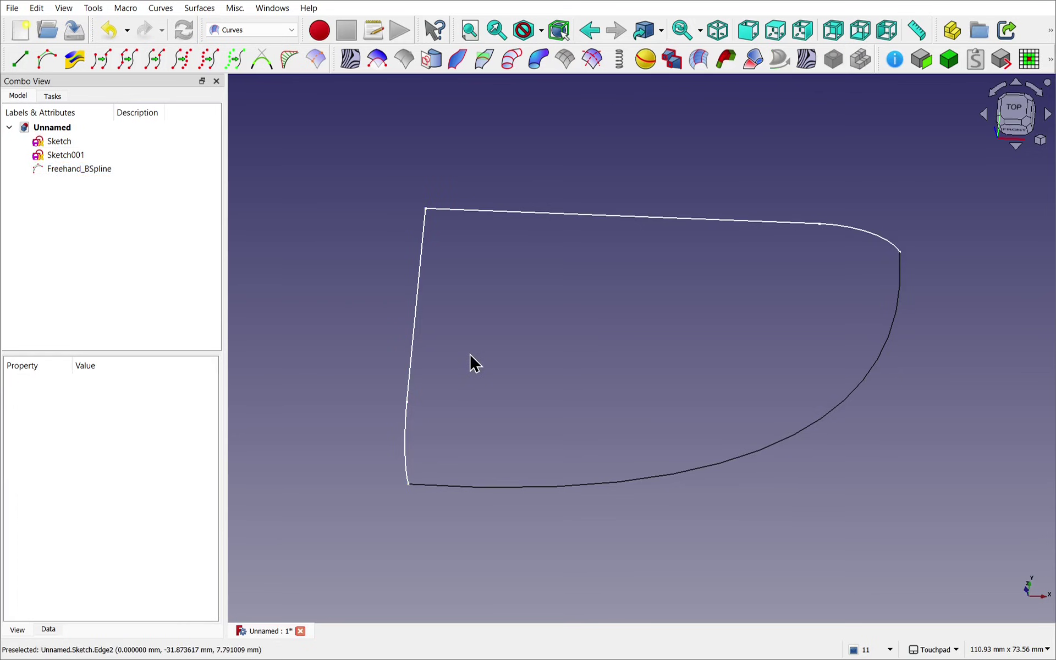
left_click(150, 157)
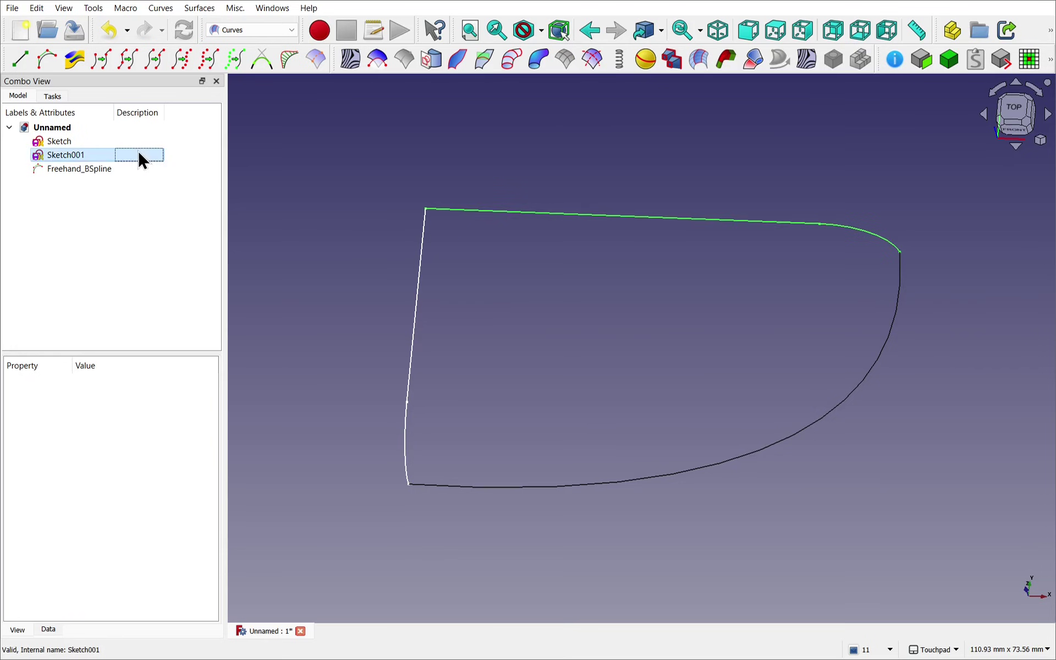
left_click(65, 138)
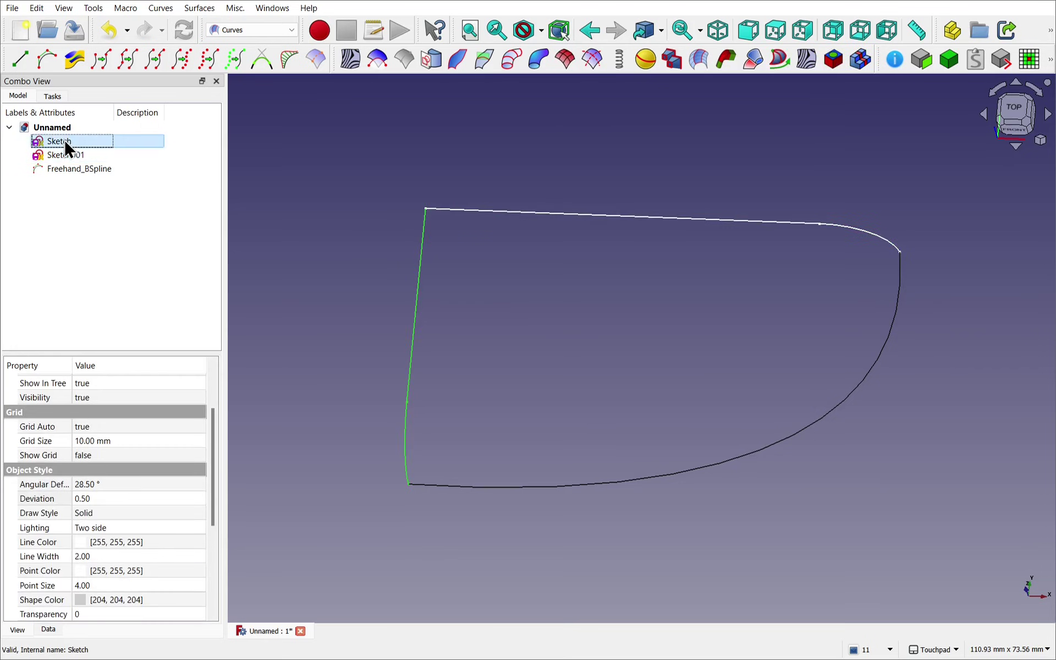
left_click(123, 61)
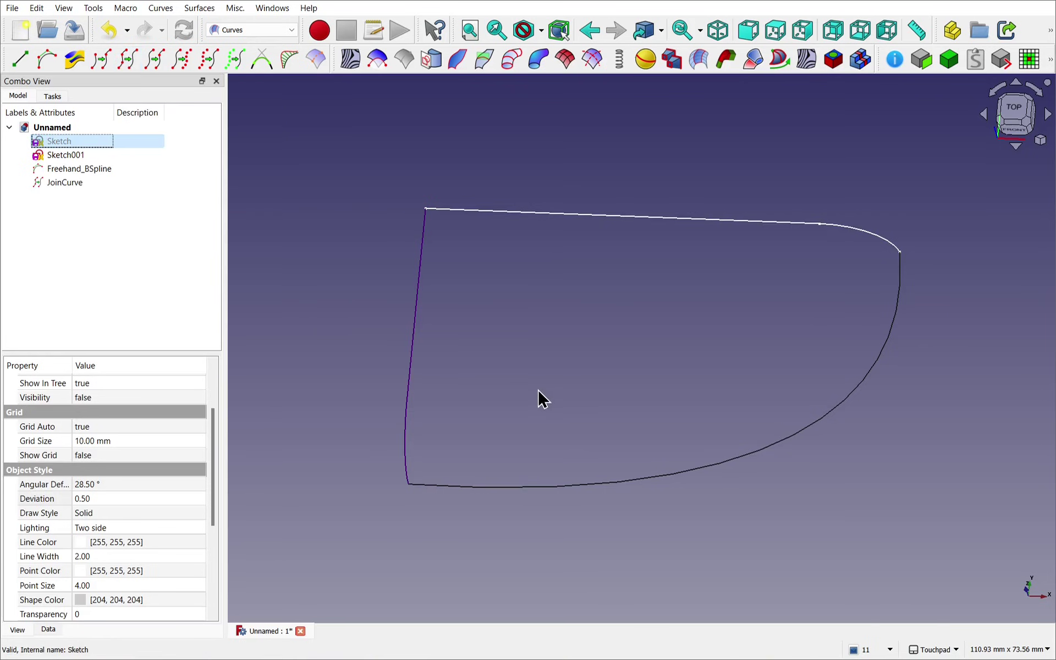
Turn the Freehand_BSpline into JoinCurve001 and review its data properties
left_click_drag(536, 404, 692, 477, "alt")
left_click(658, 489)
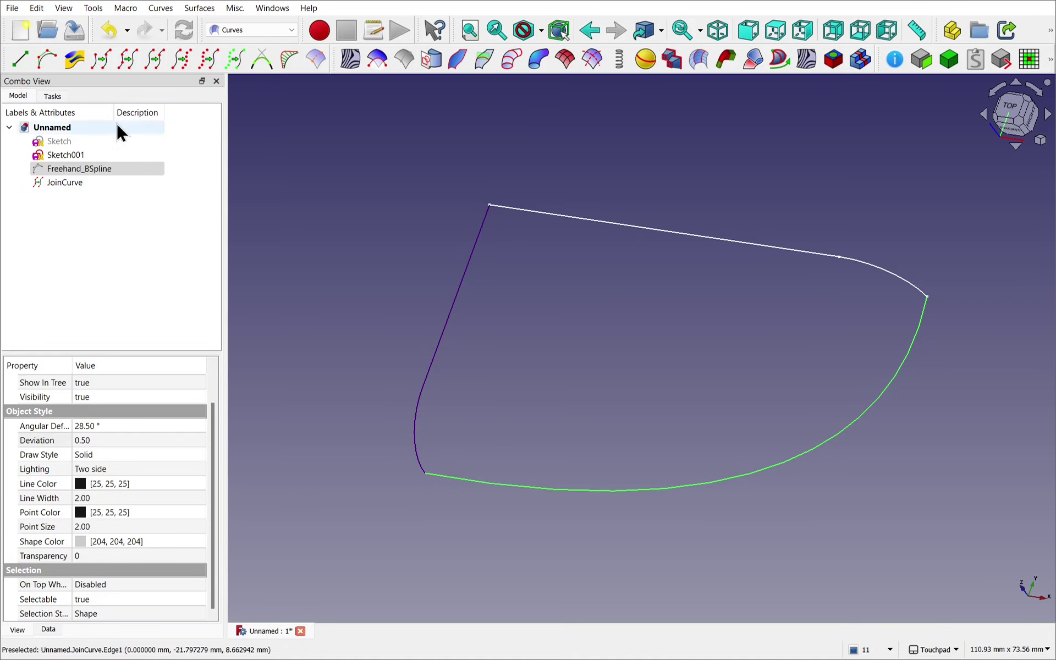
left_click(124, 62)
left_click(89, 195)
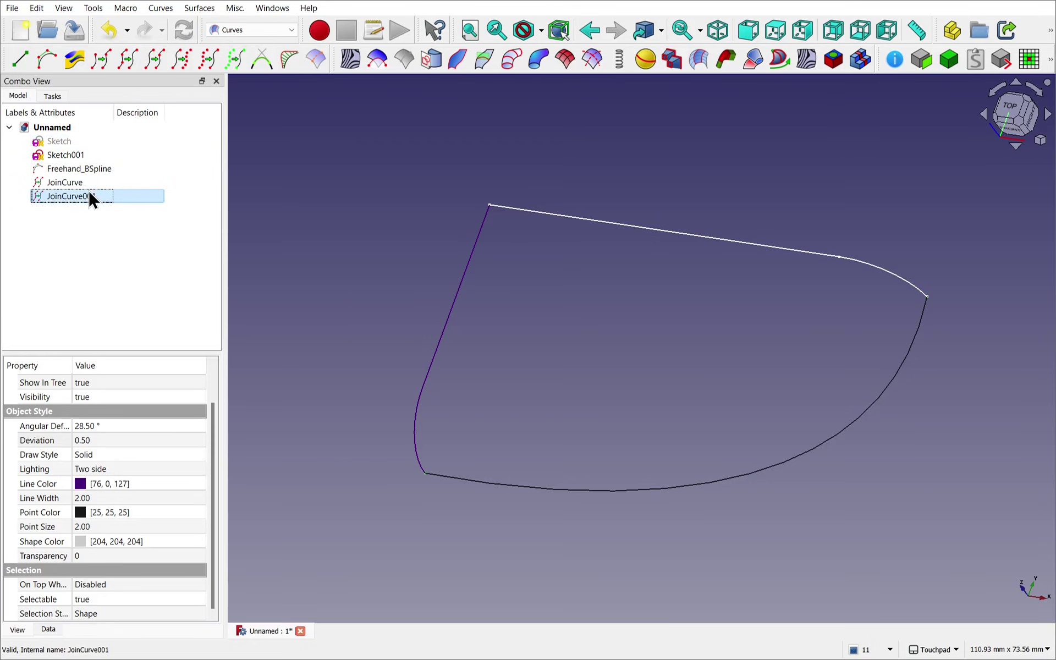
left_click(49, 630)
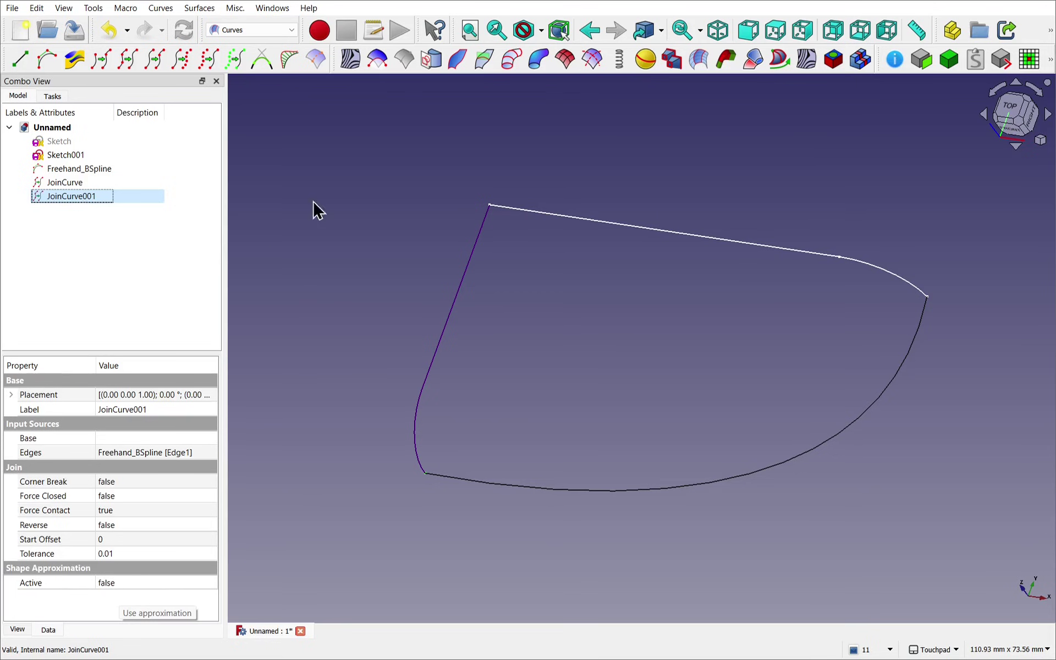
left_click(334, 238)
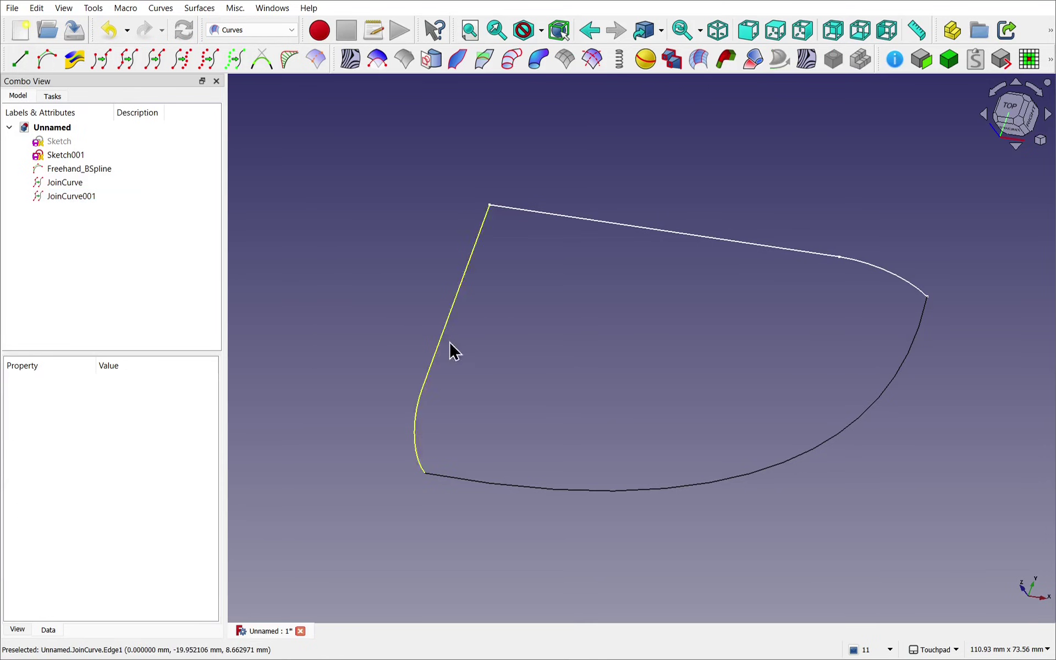
left_click(672, 488)
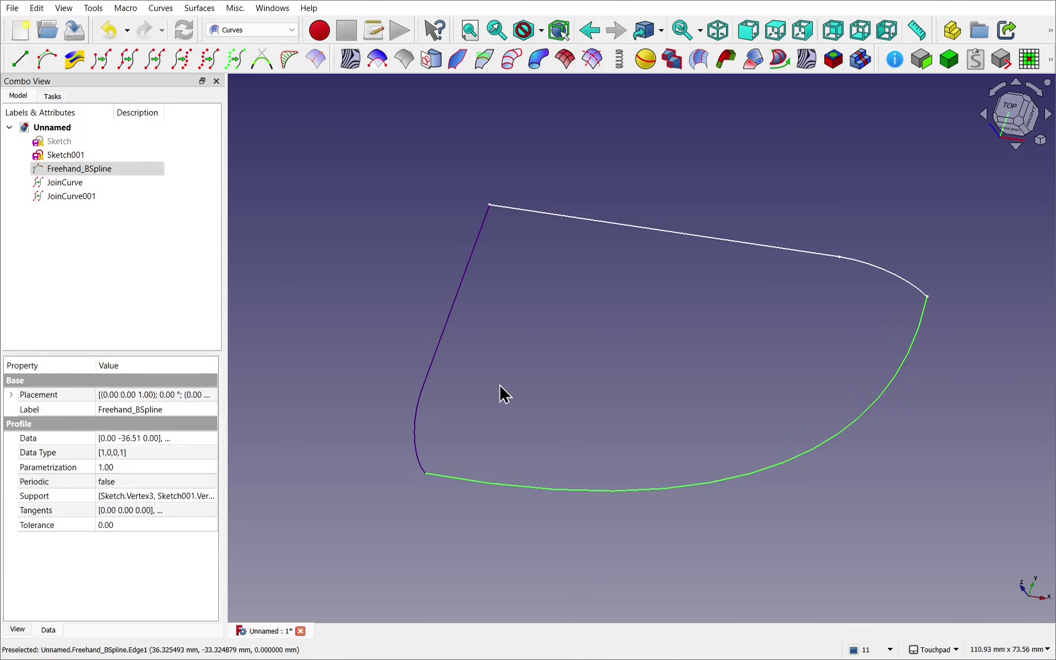
Create a Rotation_Sweep of JoinCurve along the Freehand_BSpline, checking it from front and rear
left_click(454, 314, "ctrl")
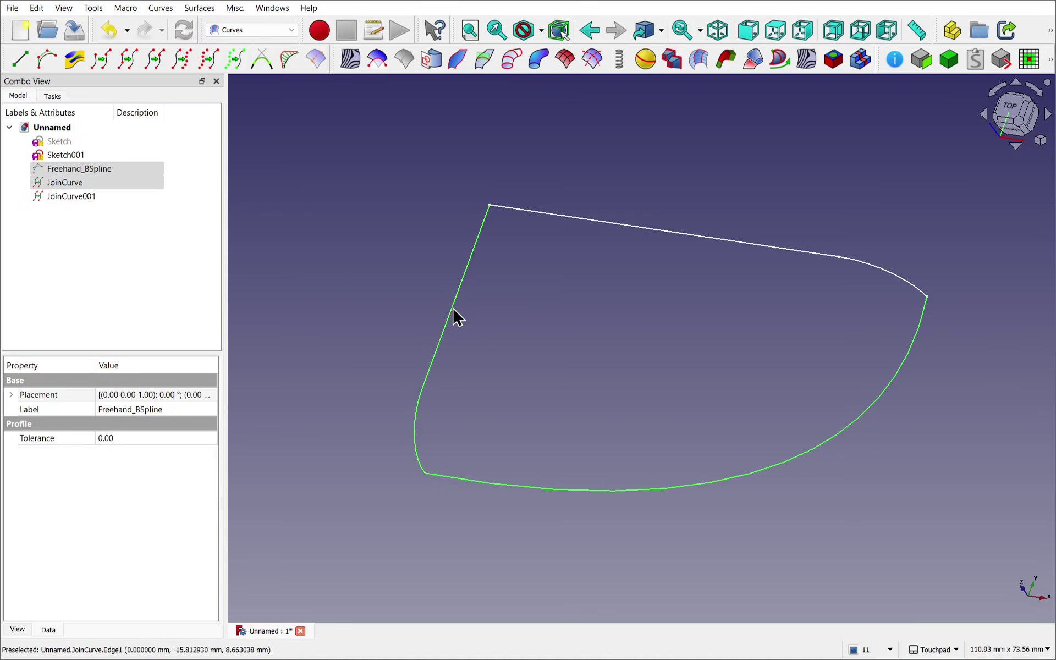
left_click(780, 61)
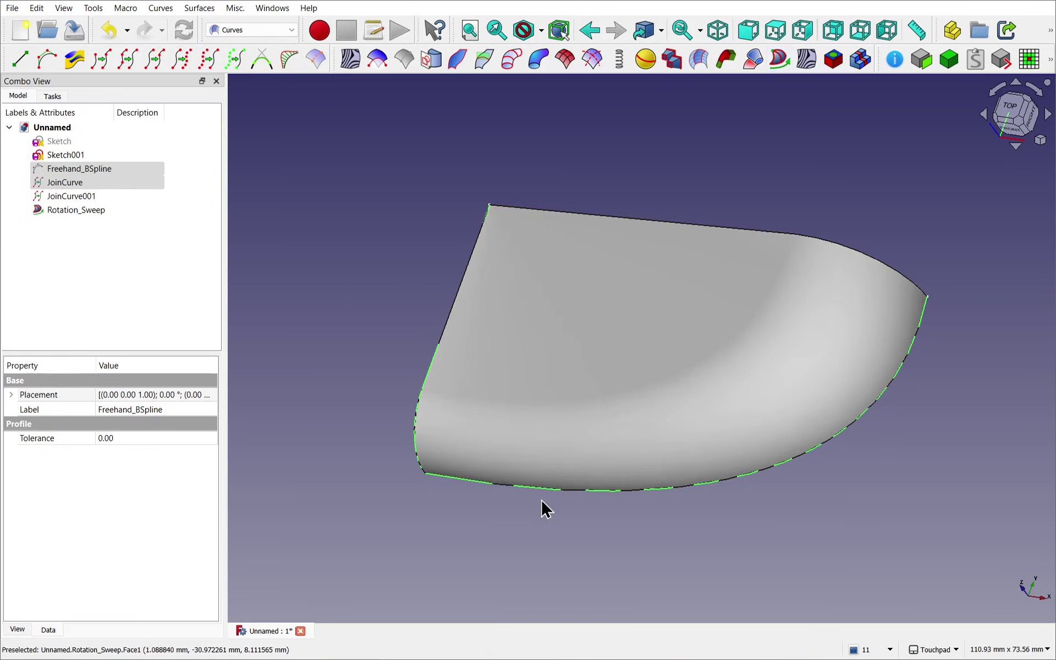
middle_click_drag(674, 453, 743, 334)
left_click(1017, 114)
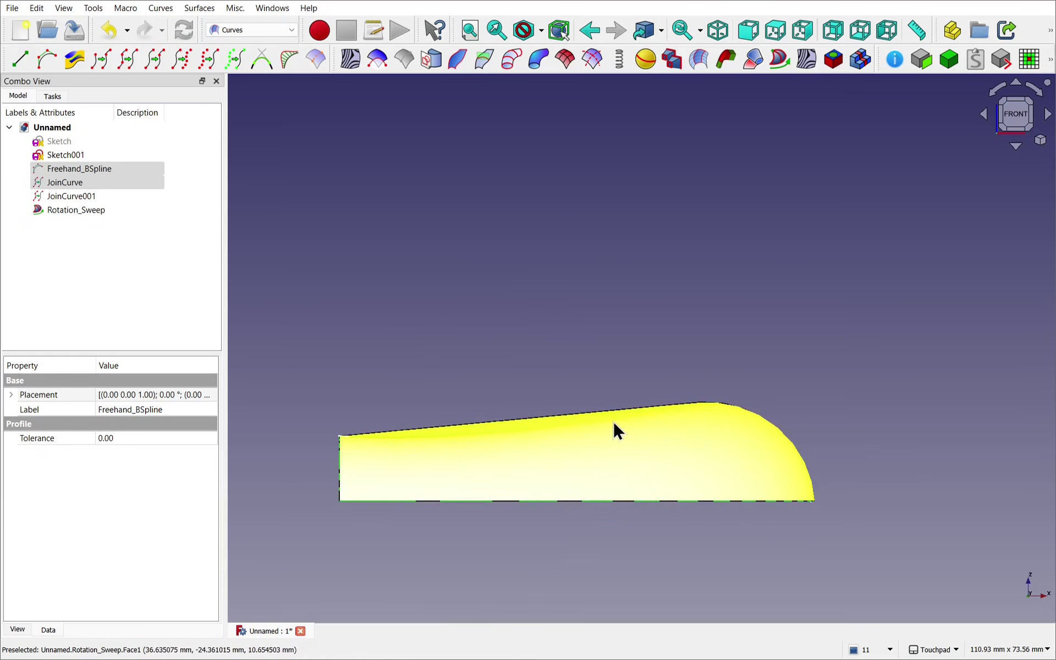
middle_click_drag(665, 440, 539, 477)
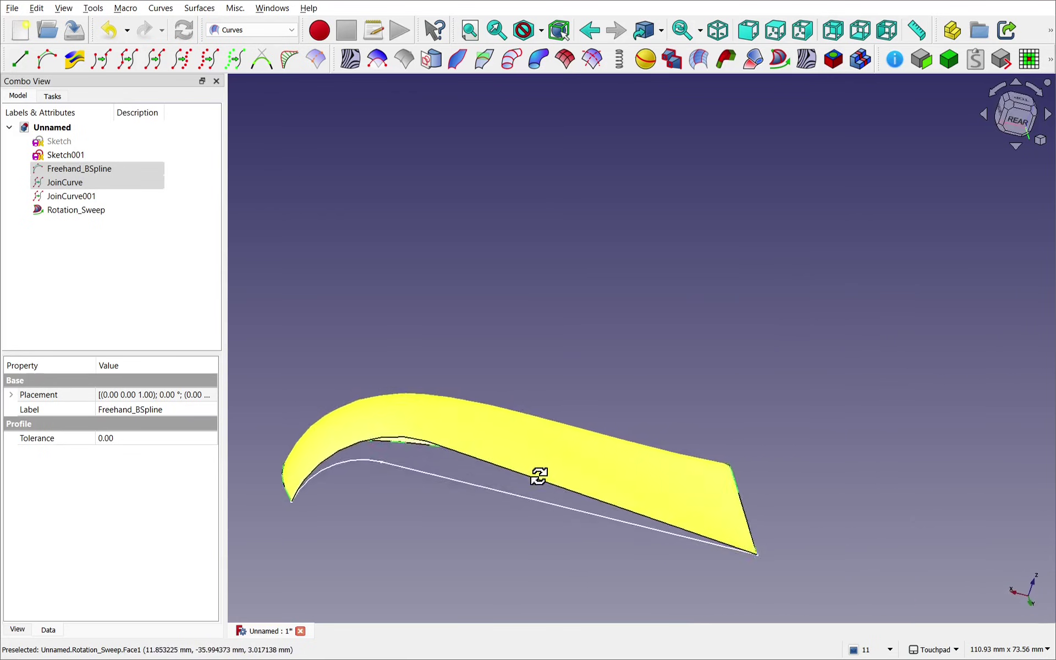
left_click(1021, 128)
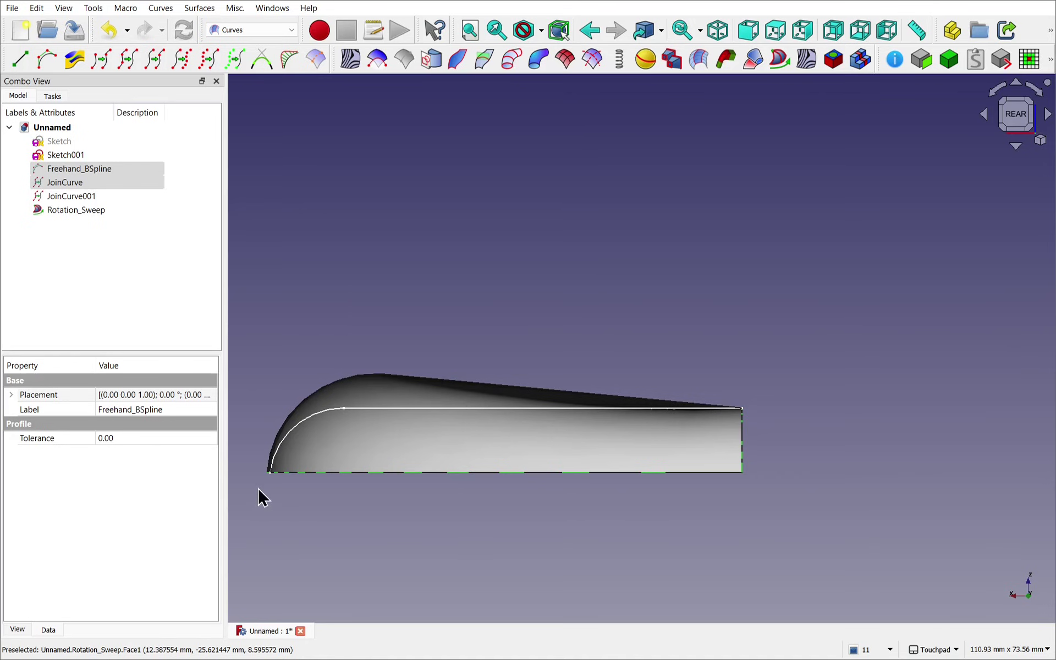
Create JoinCurve002 from Sketch001's edges
left_click(450, 408)
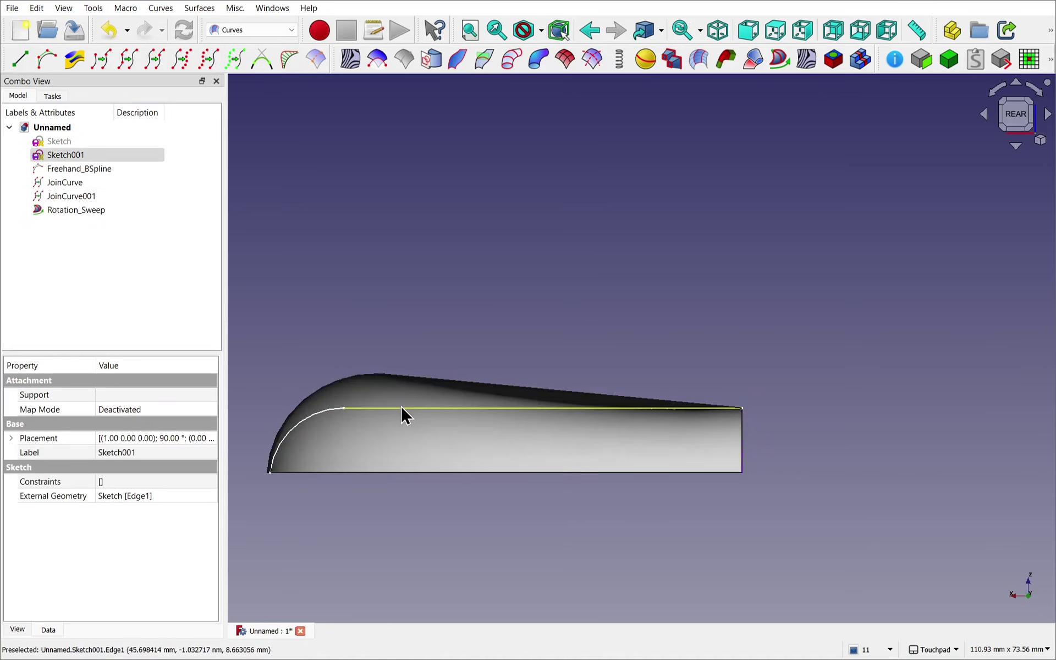
left_click(307, 209)
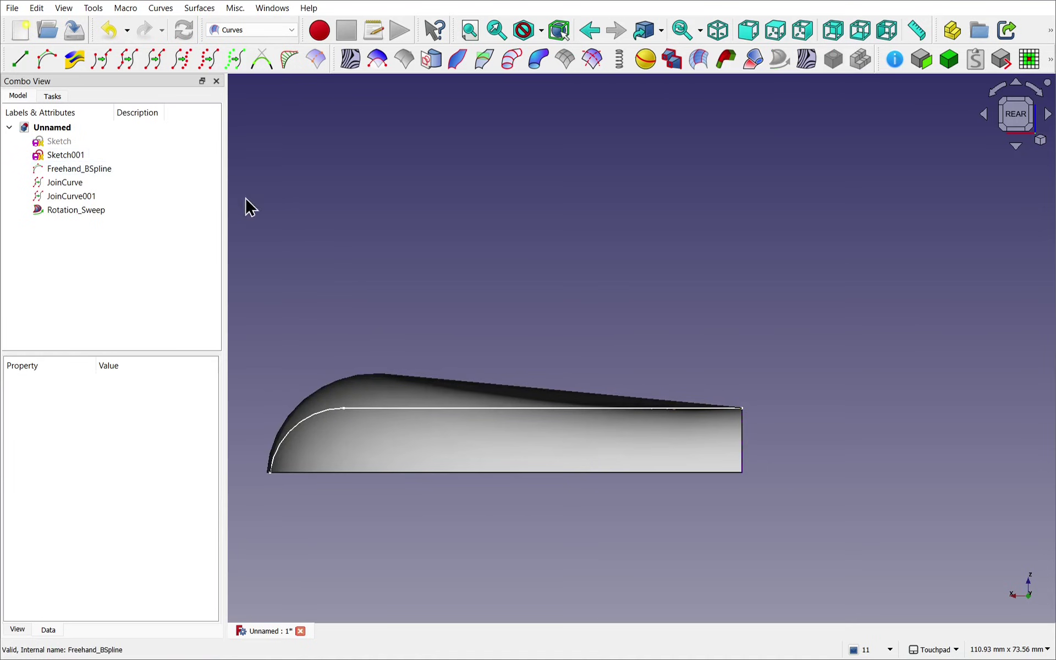
left_click(97, 157)
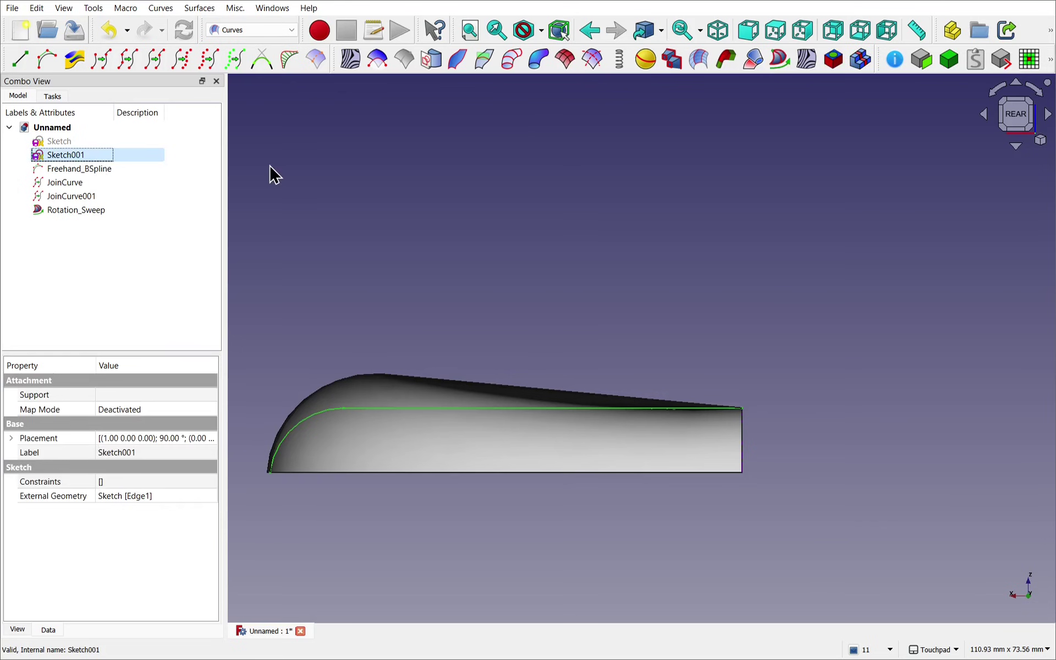
left_click(126, 62)
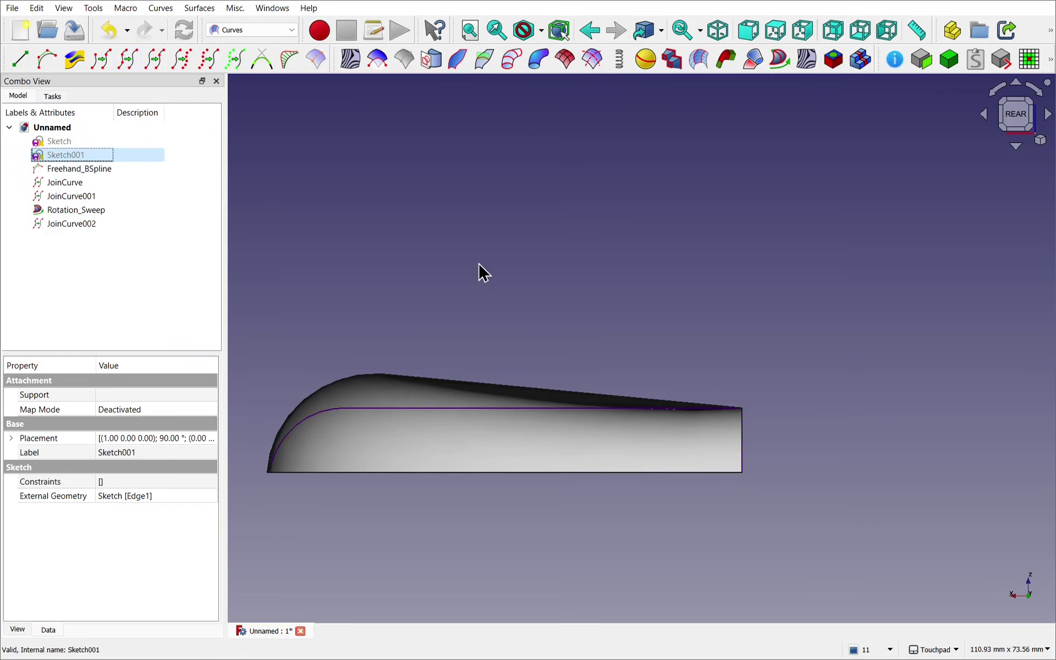
left_click_drag(486, 292, 529, 219, "alt")
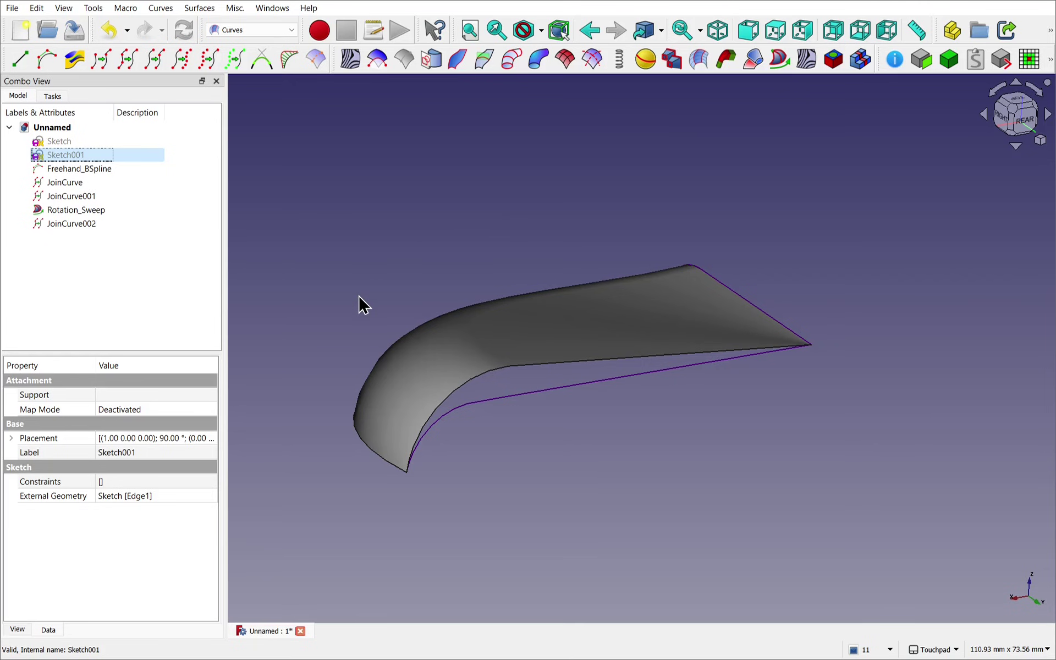
Add JoinCurve002 to the Rotation_Sweep's Profiles list alongside JoinCurve
left_click(88, 209)
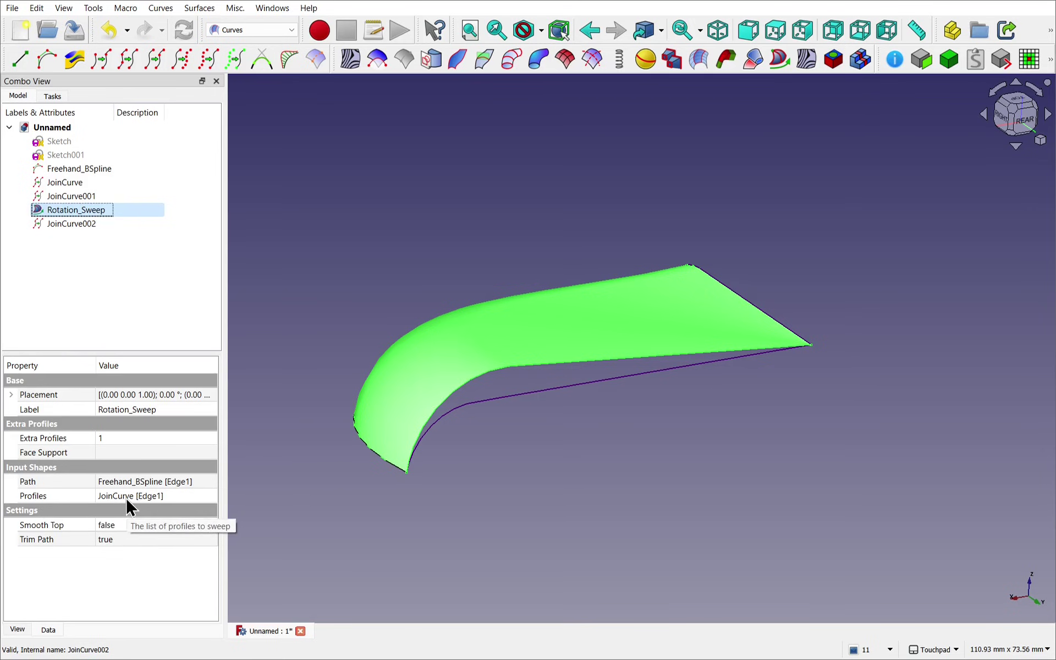
left_click(185, 498)
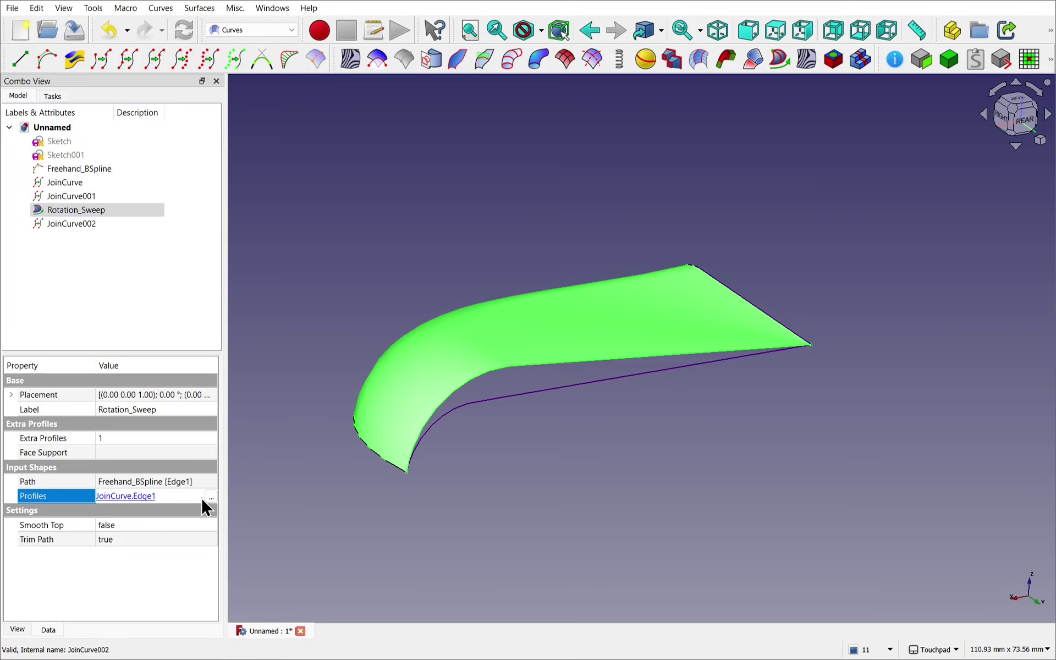
left_click(211, 497)
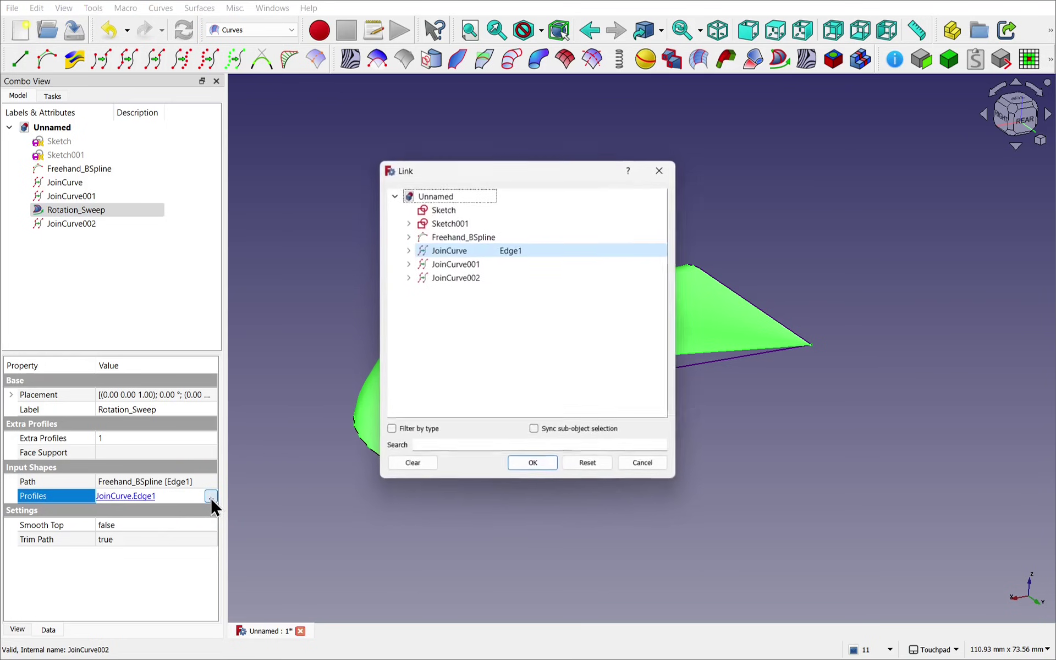
left_click(479, 278)
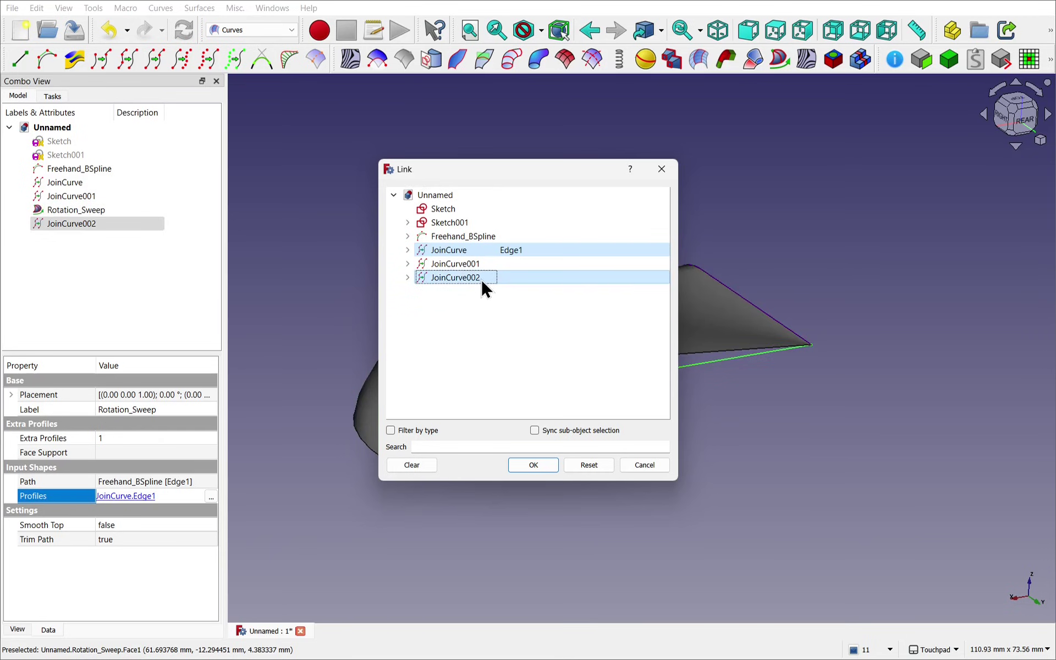
left_click(494, 264, "ctrl")
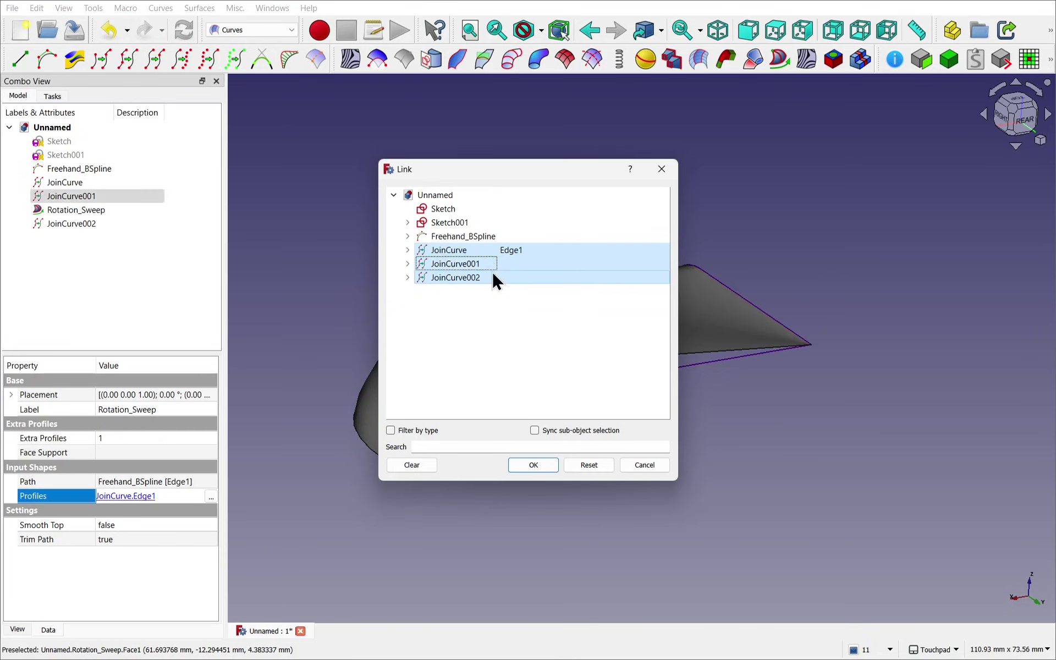
left_click(516, 264, "ctrl")
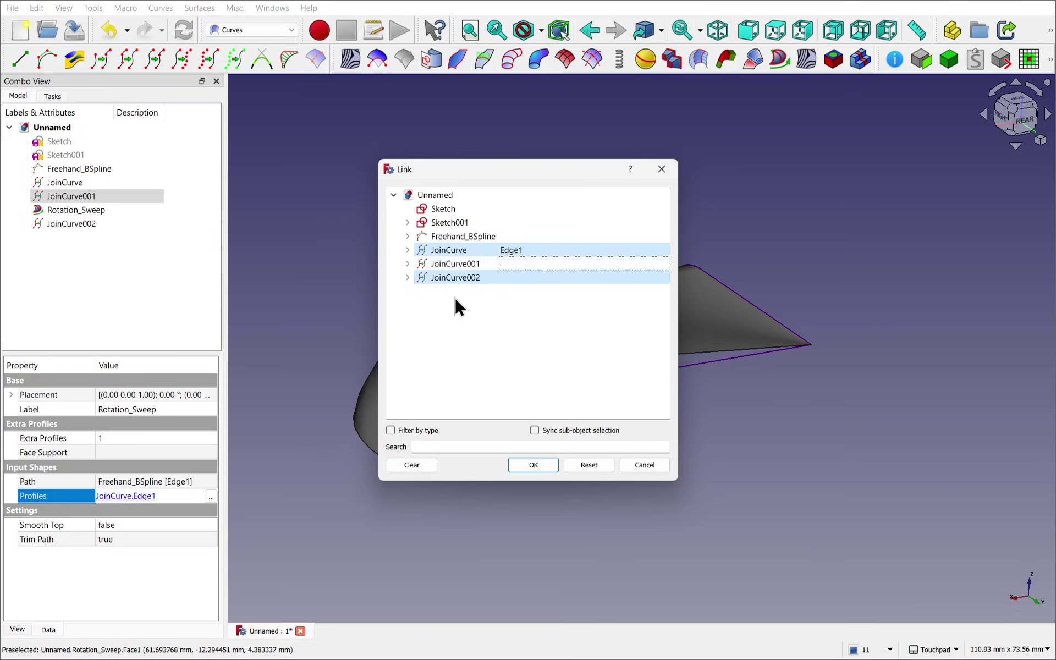
left_click(534, 466)
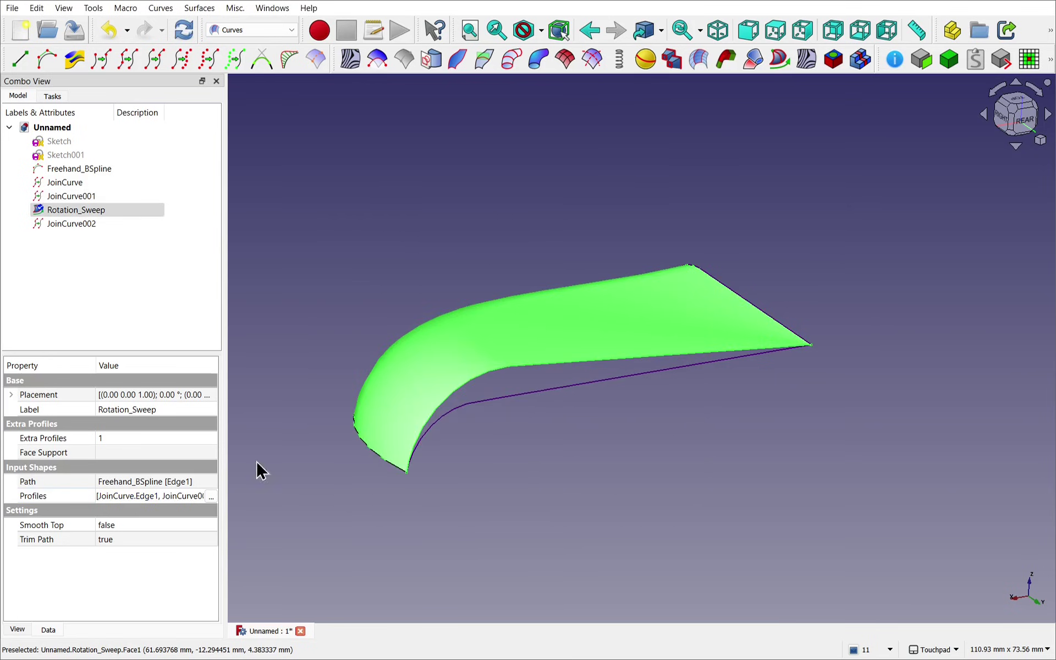
left_click(44, 212)
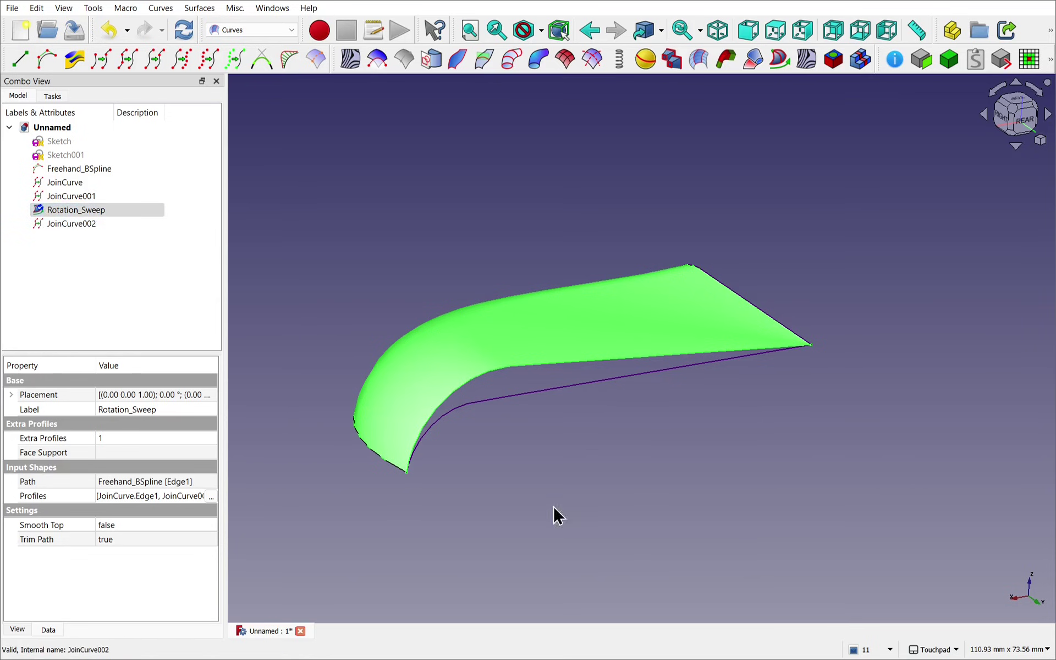
left_click(605, 454)
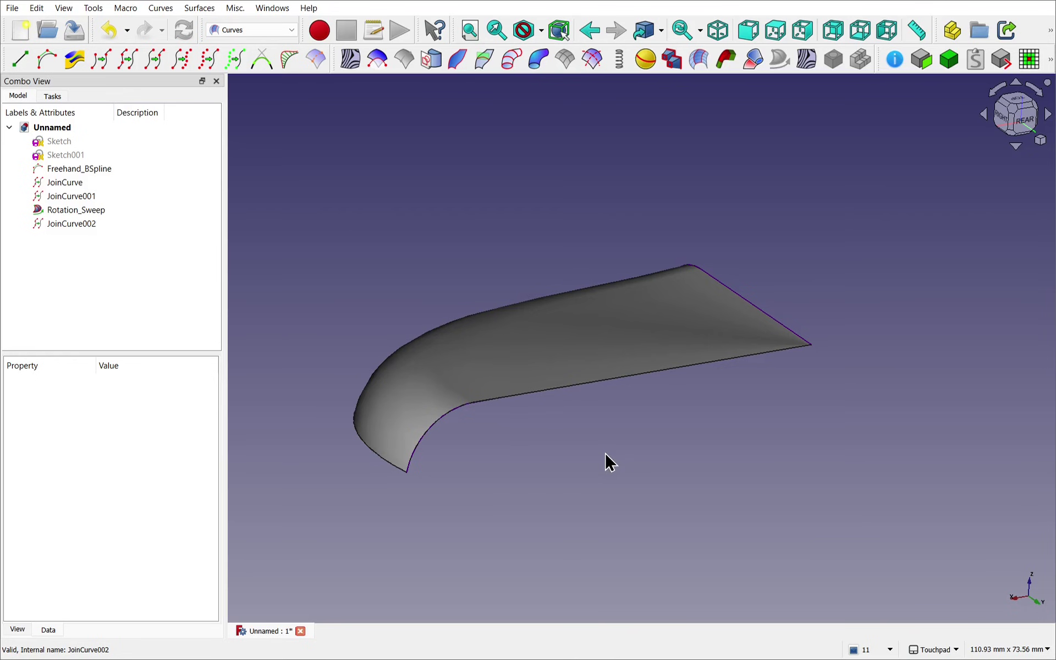
Hide Freehand_BSpline, JoinCurve, JoinCurve001 and JoinCurve002
left_click_drag(606, 452, 648, 436, "alt")
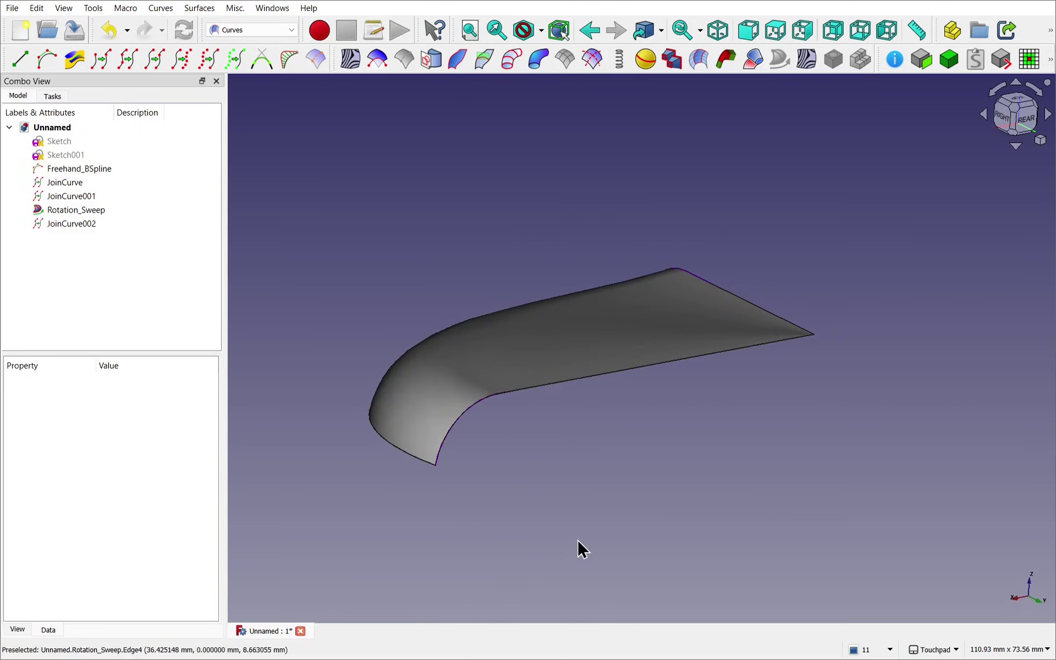
left_click(94, 175)
key("space")
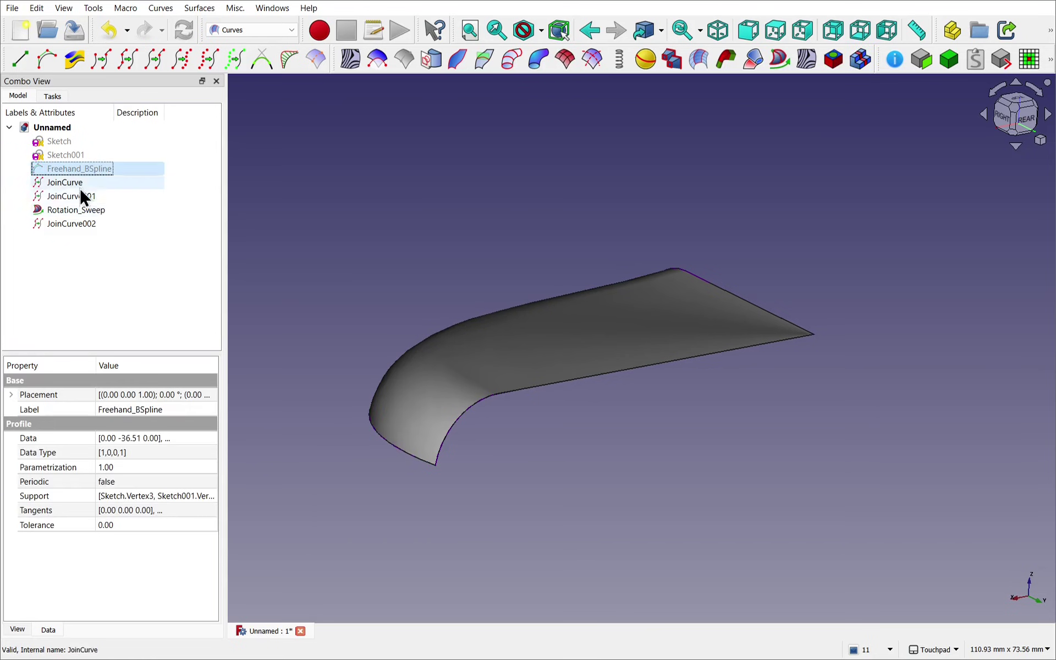
left_click(78, 184)
left_click(91, 195, "ctrl")
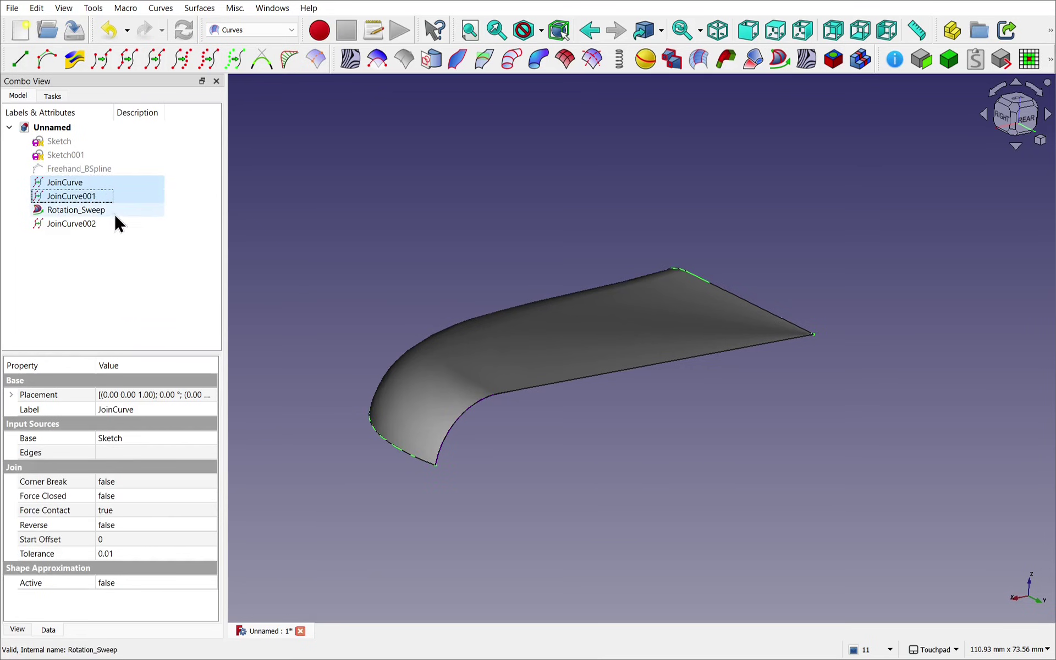
left_click(75, 223, "ctrl")
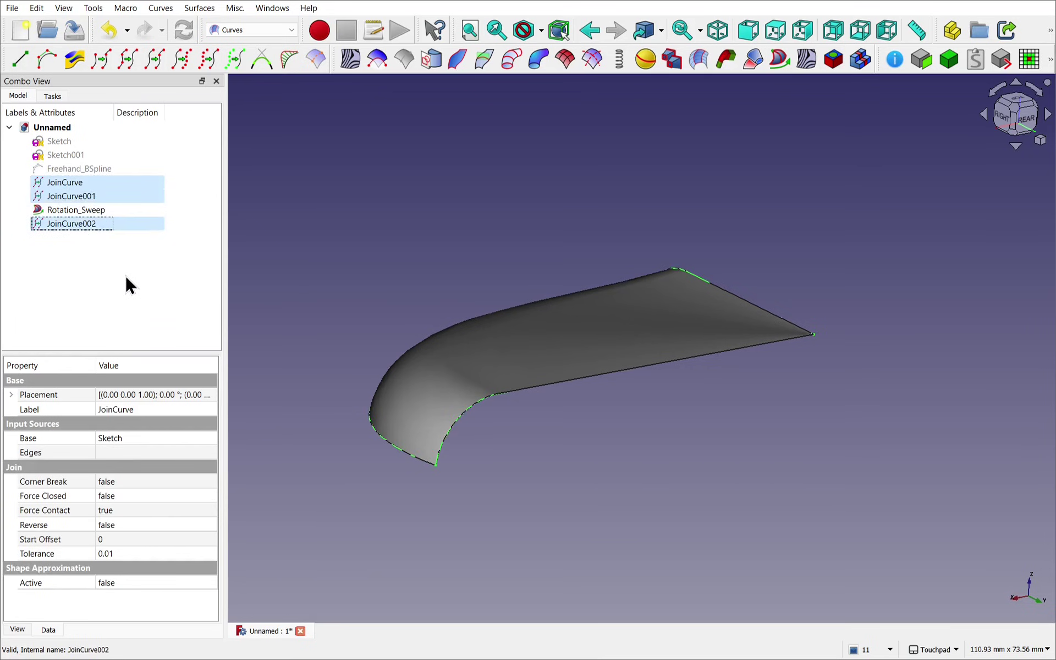
key("space")
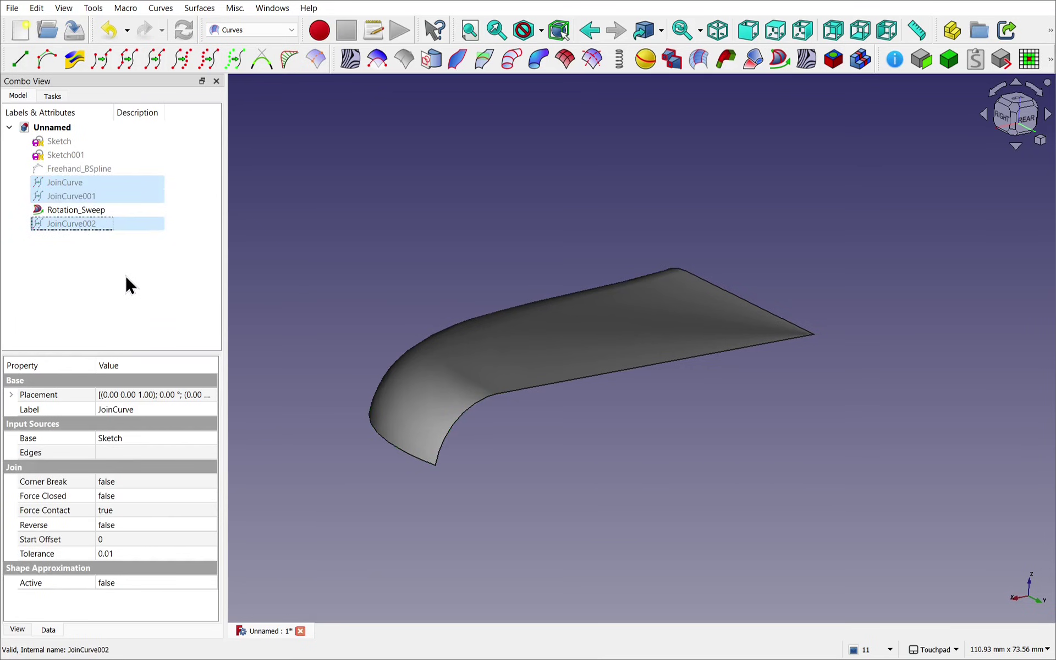
left_click(93, 256)
Switch to the Part workbench and try a Part Offset of Rotation_Sweep, cancelling when it fails
left_click(274, 28)
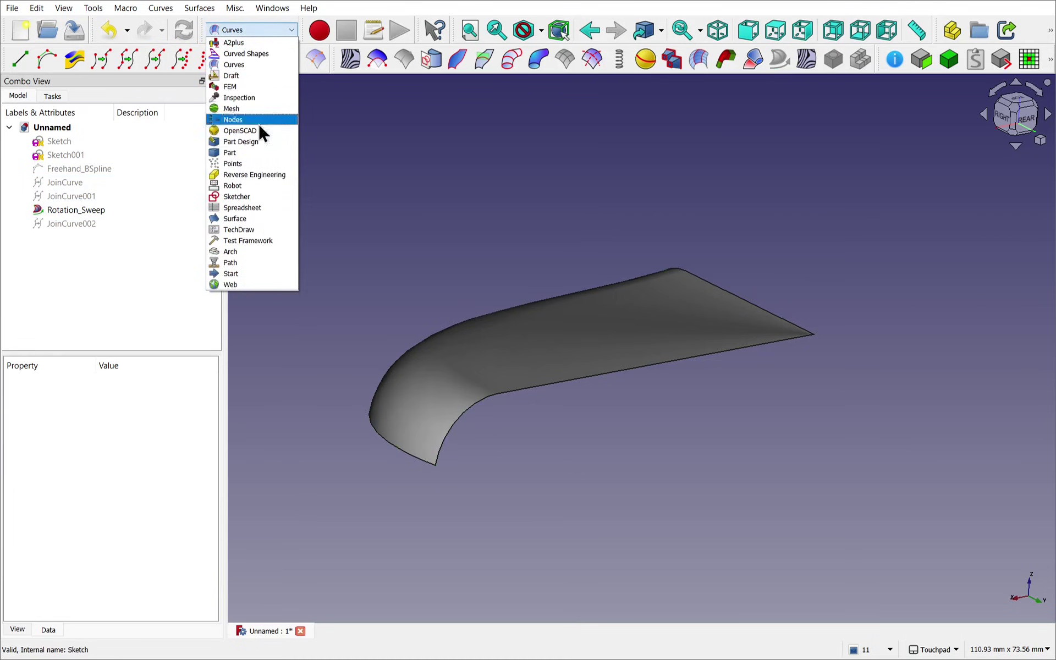
left_click(255, 153)
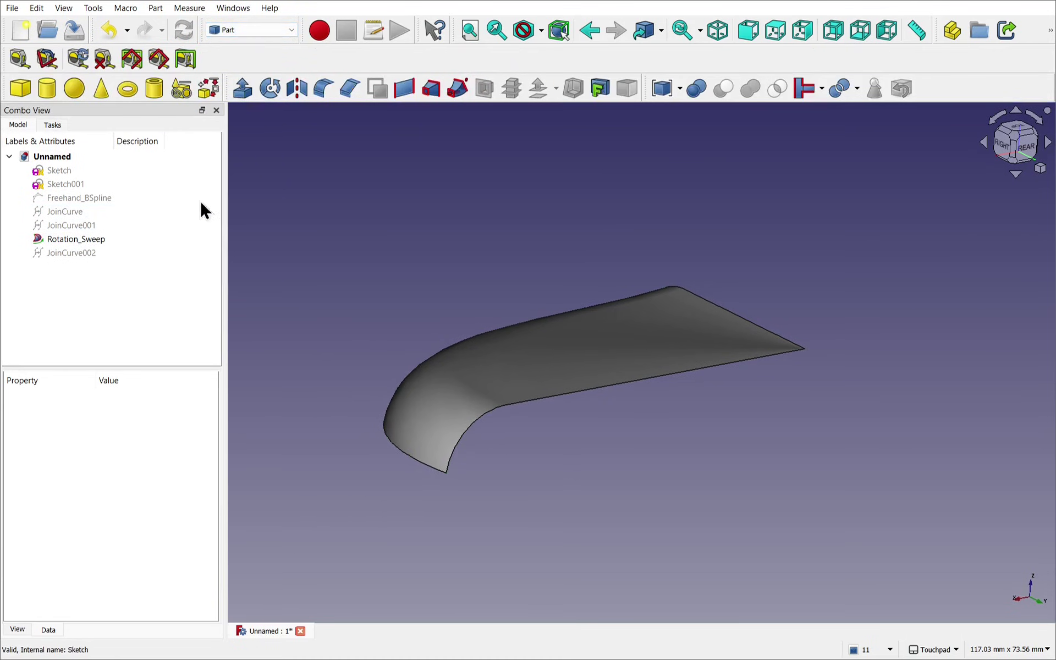
left_click(102, 239)
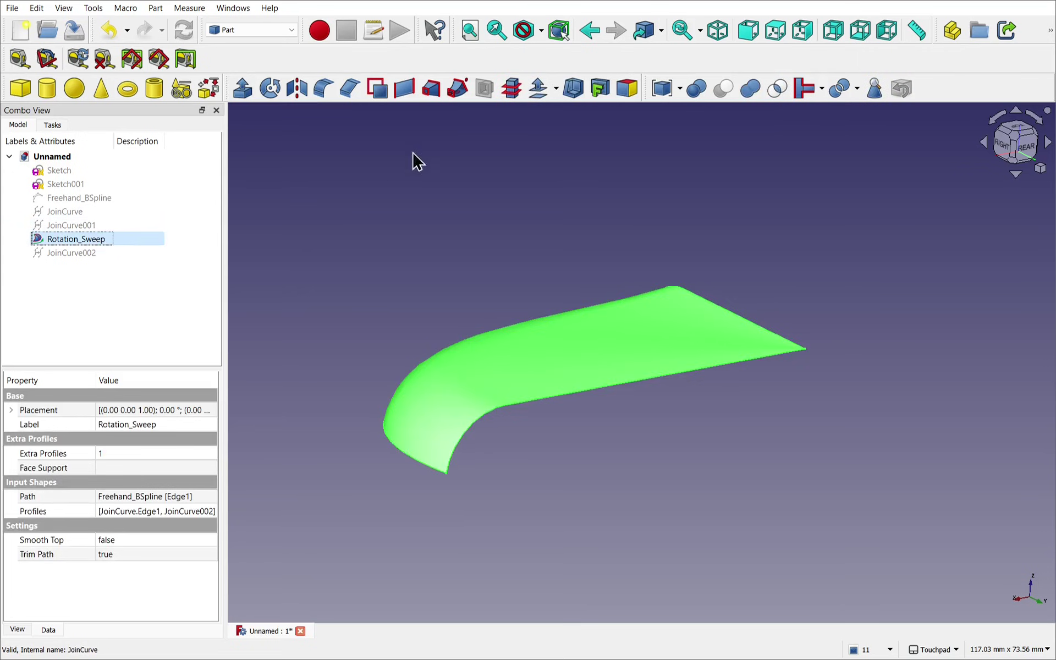
left_click(536, 89)
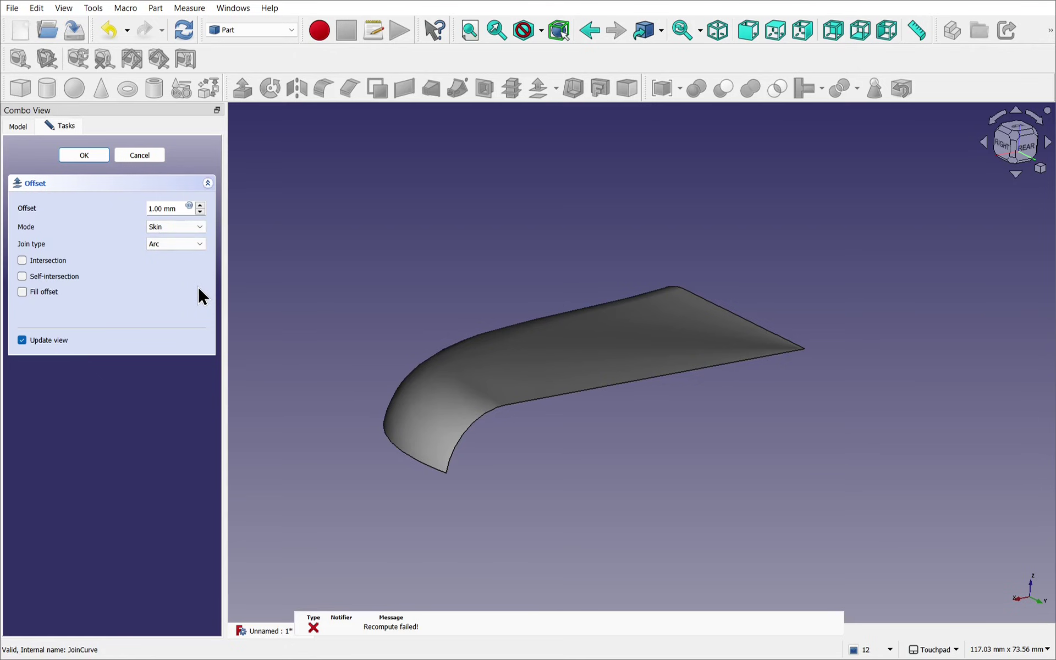
left_click(154, 156)
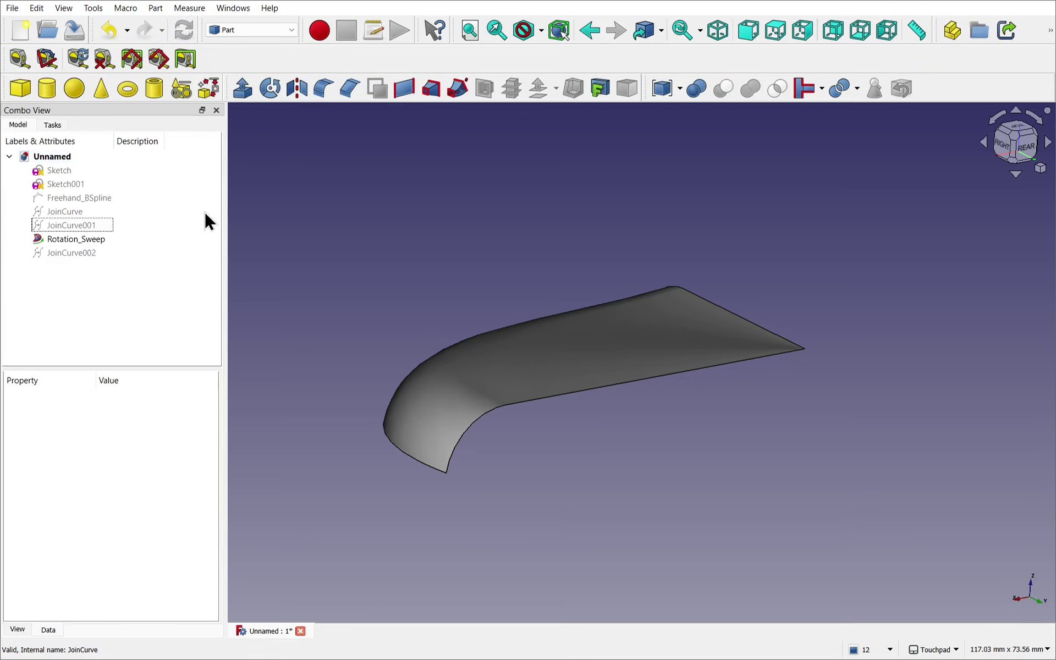
Set Rotation_Sweep's Smooth Top to true and retry the offset, which fails again
left_click(90, 238)
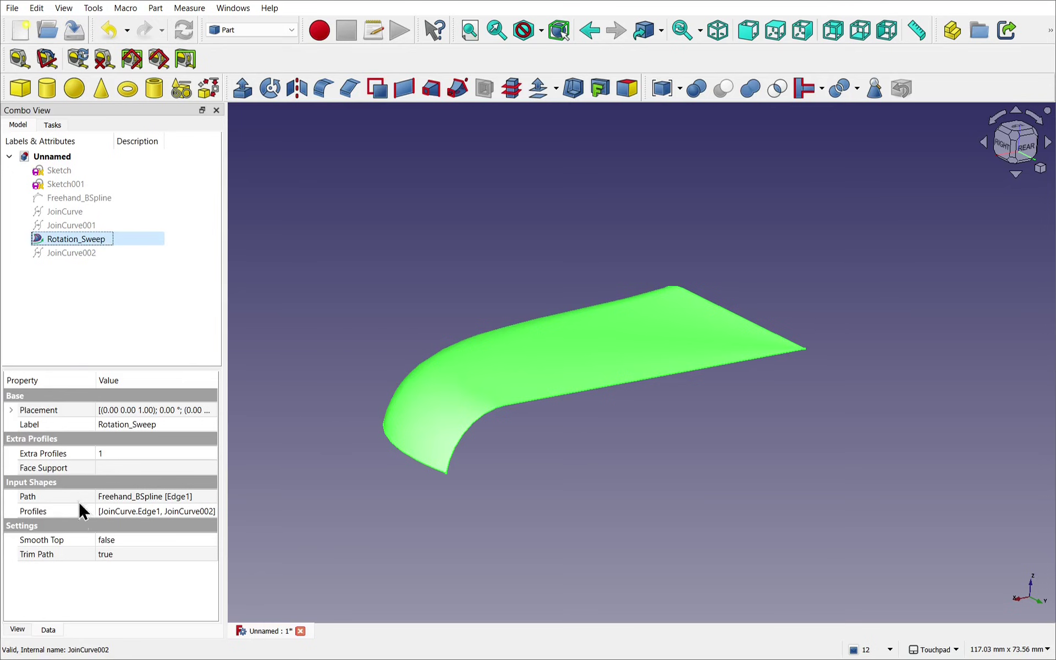
left_click(140, 540)
left_click(140, 541)
left_click(140, 560)
left_click(339, 576)
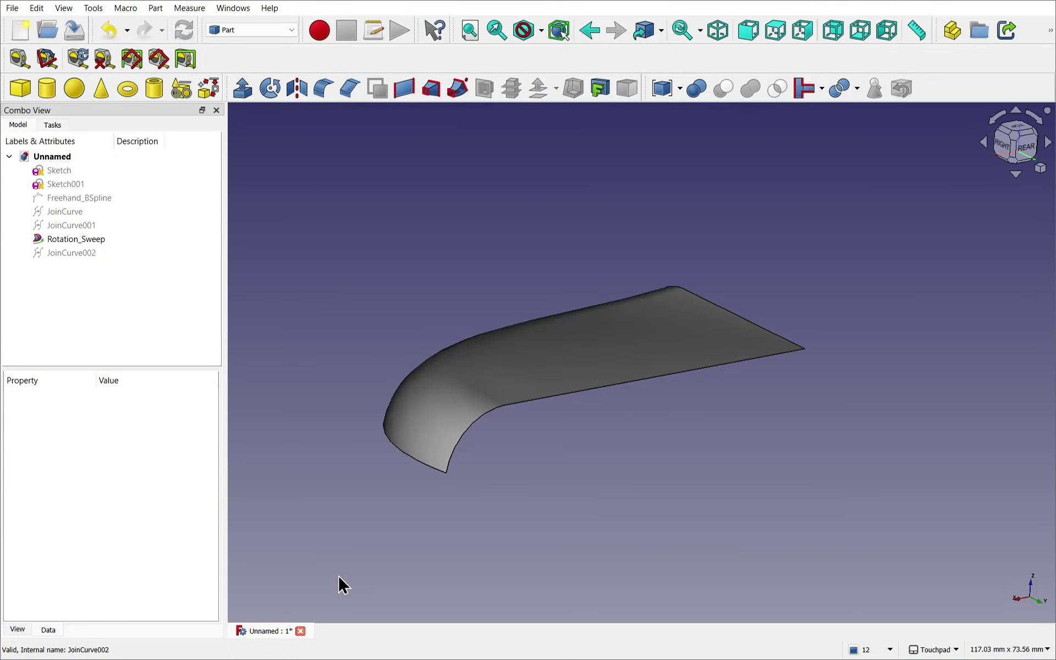
left_click(605, 346)
left_click(537, 86)
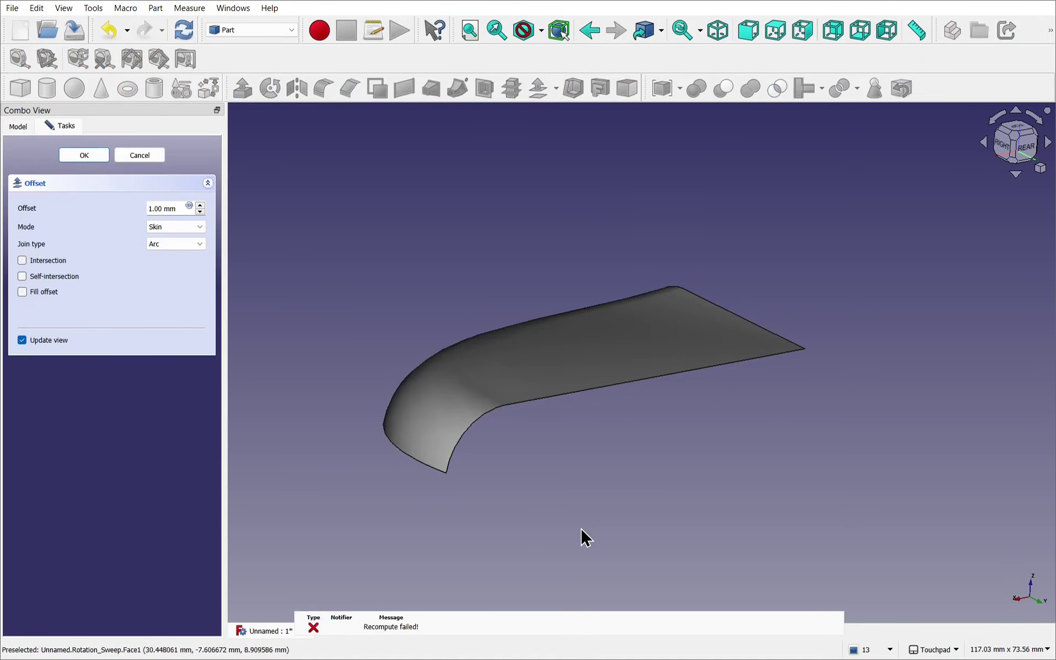
left_click(152, 157)
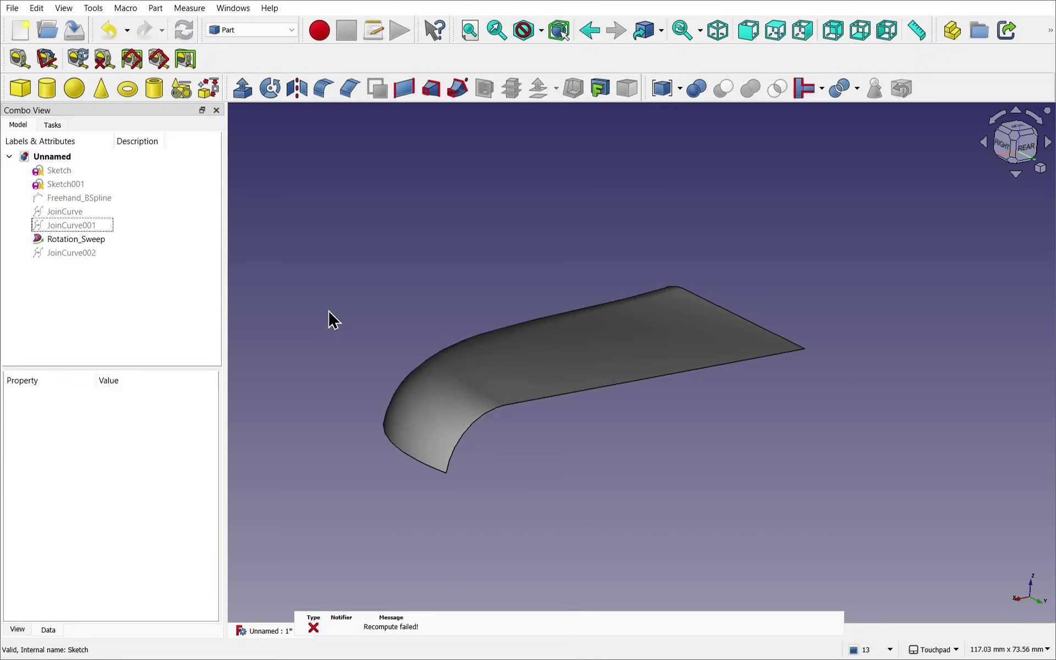
Set Shape Approximation Active to true on JoinCurve, JoinCurve001 and JoinCurve002
left_click(73, 210)
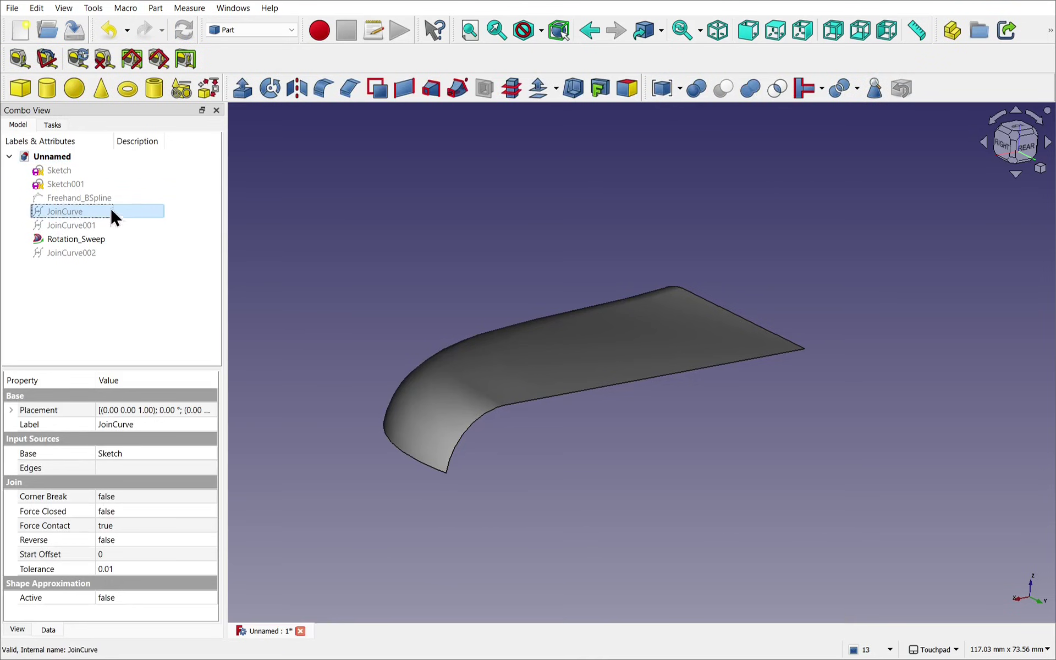
left_click(94, 224, "ctrl")
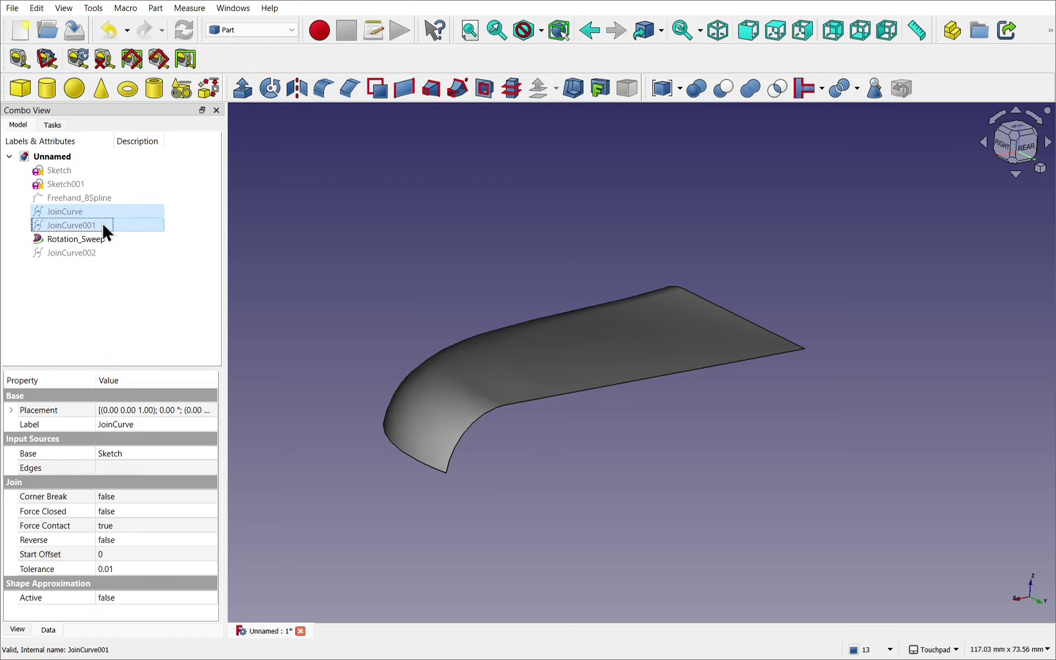
left_click(91, 250, "ctrl")
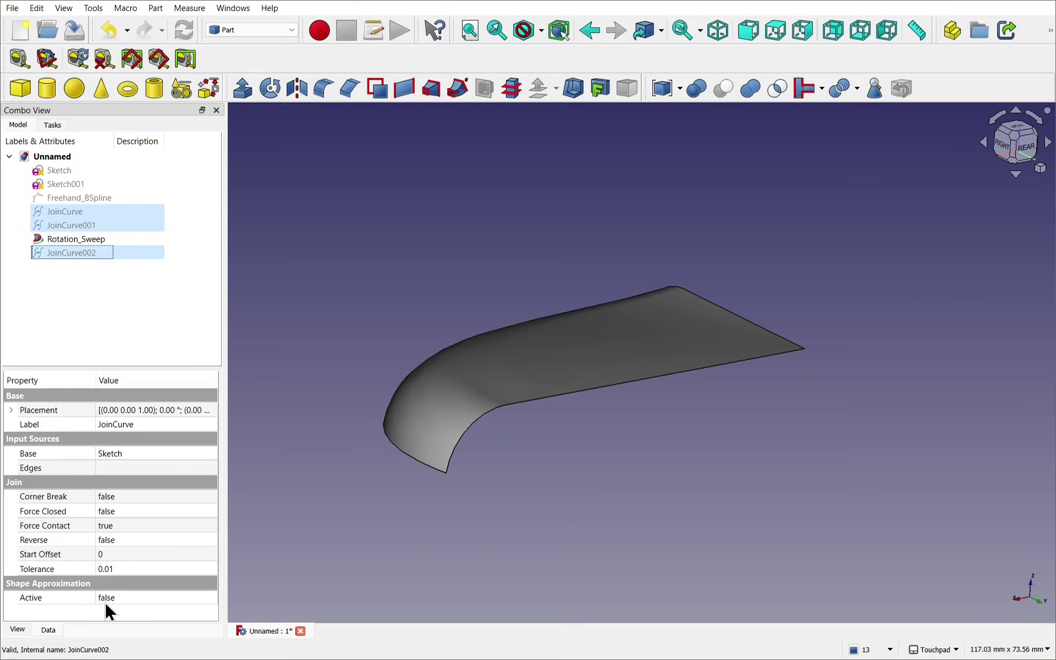
left_click(124, 600)
left_click(124, 600)
left_click(125, 622)
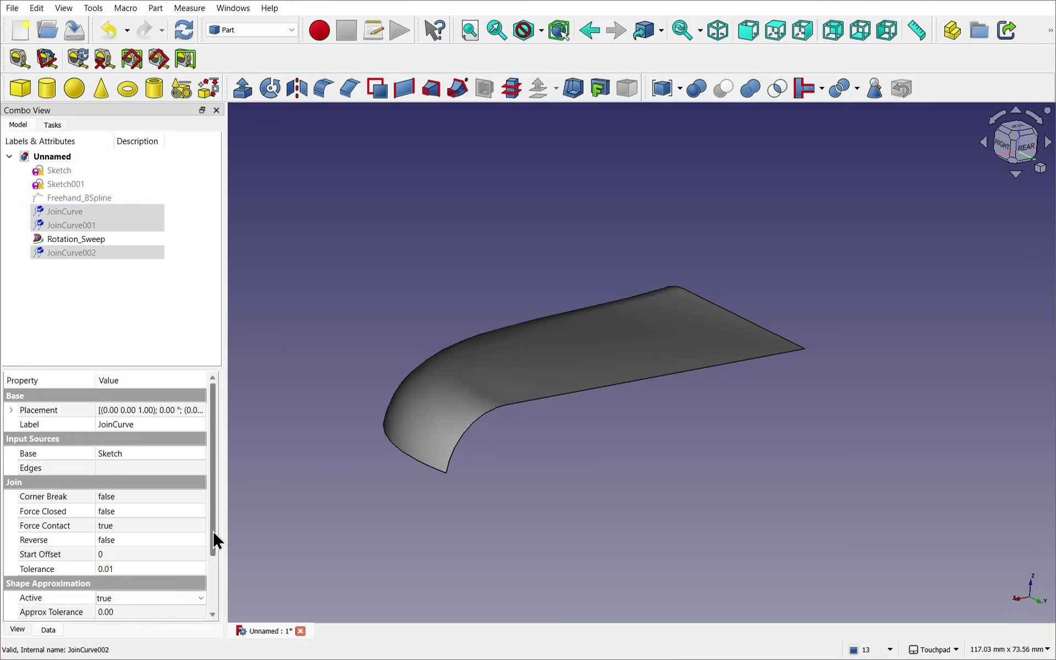
left_click_drag(213, 531, 213, 616)
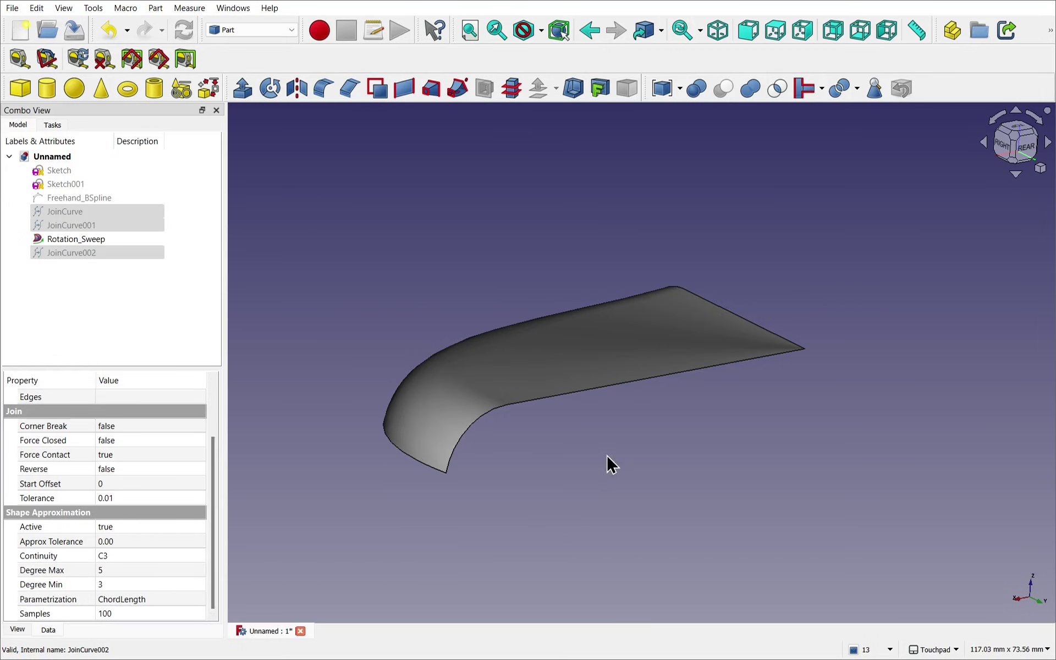
left_click(547, 445)
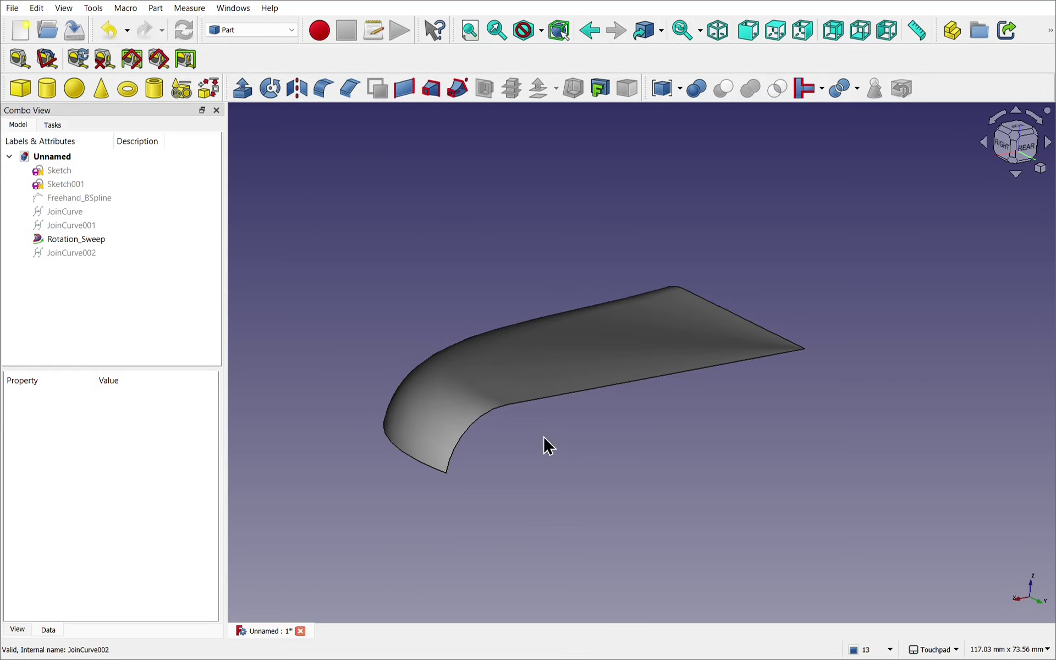
Create a 1 mm Part Offset of Rotation_Sweep with Fill offset enabled
left_click(91, 238)
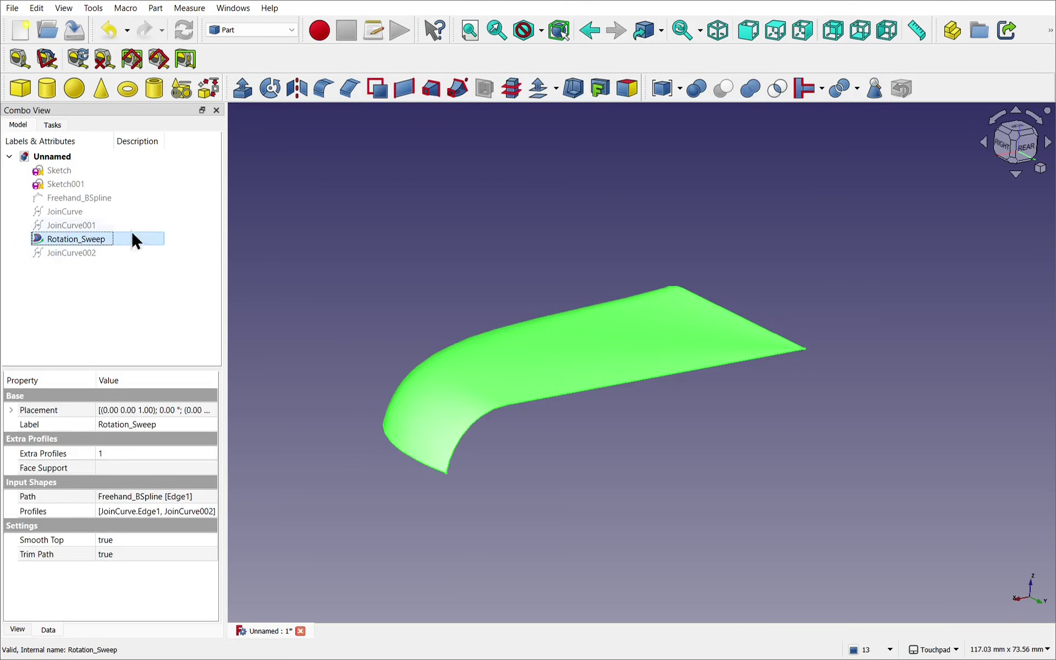
left_click(537, 90)
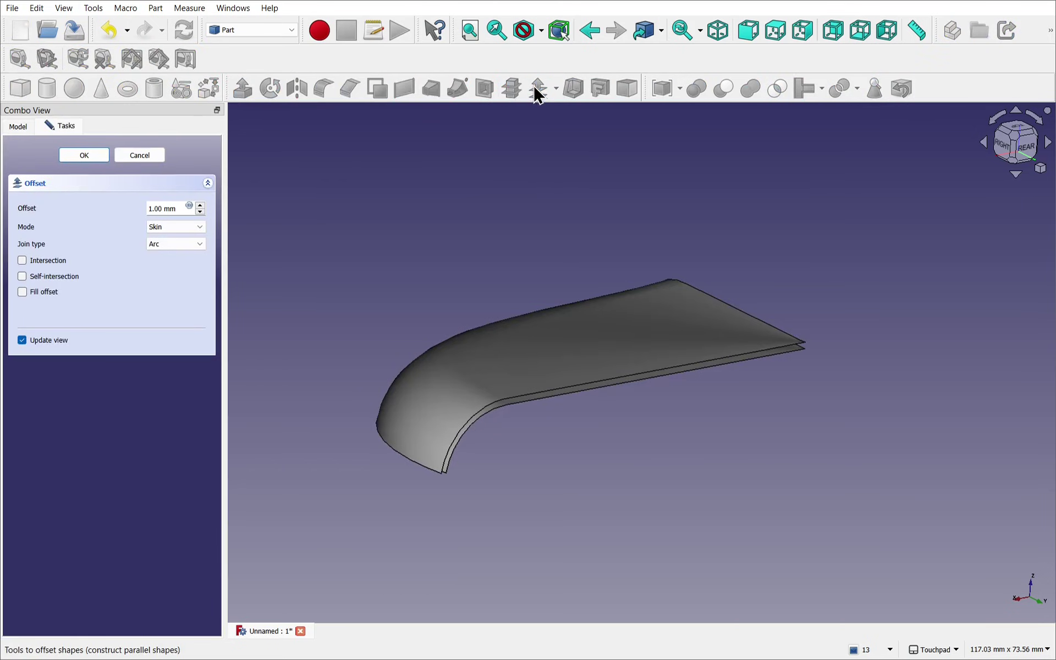
left_click_drag(570, 287, 539, 317, "alt")
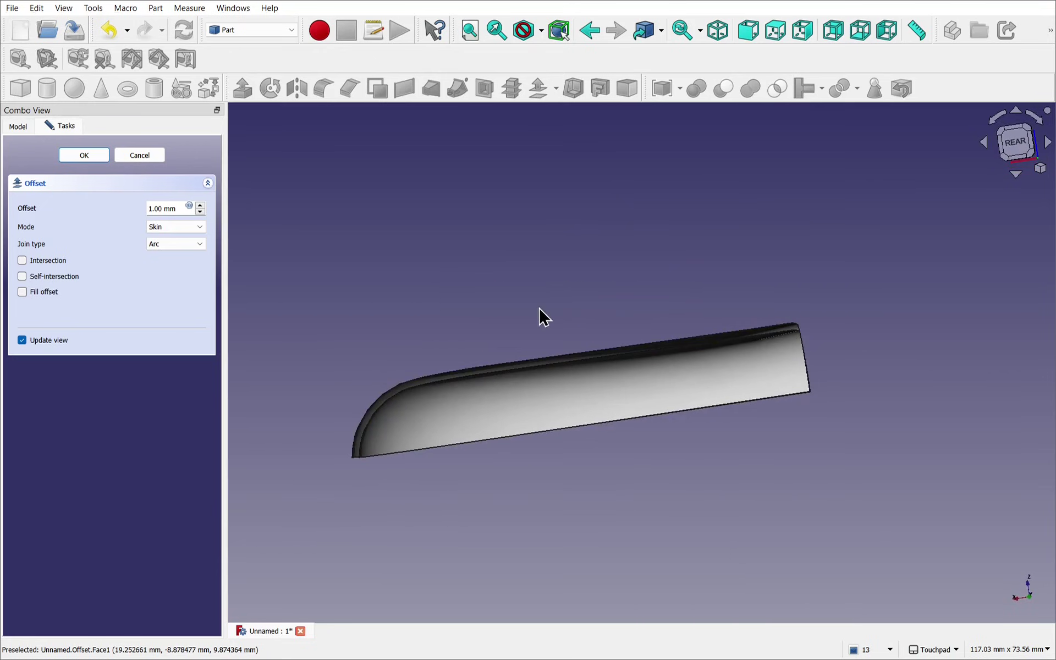
left_click(22, 292)
left_click_drag(405, 278, 653, 295, "alt")
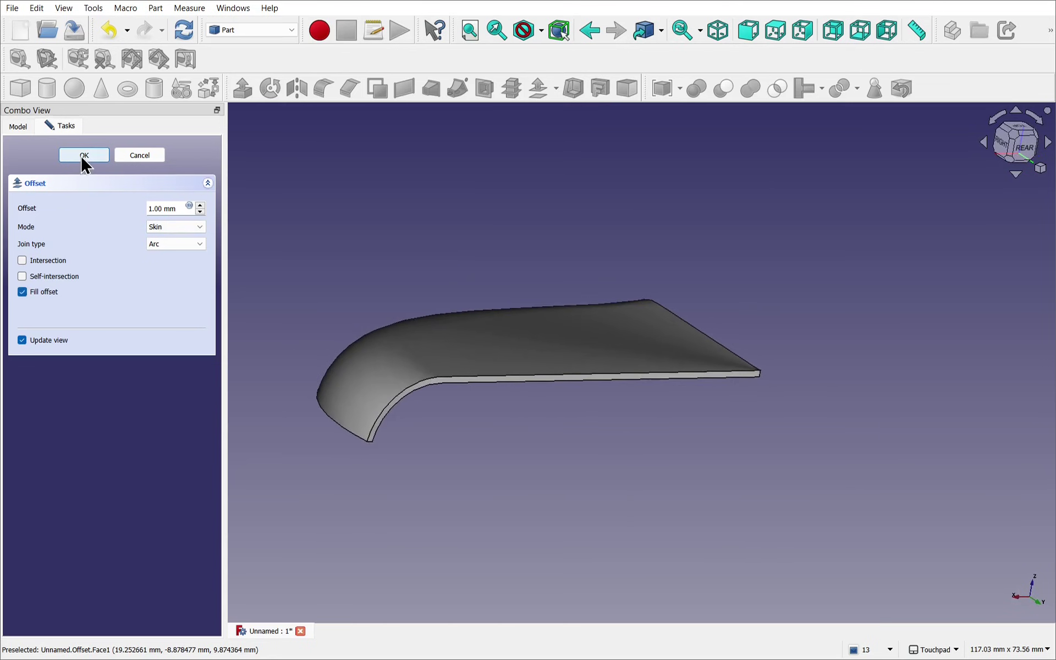
left_click(83, 155)
left_click_drag(545, 253, 601, 315, "alt")
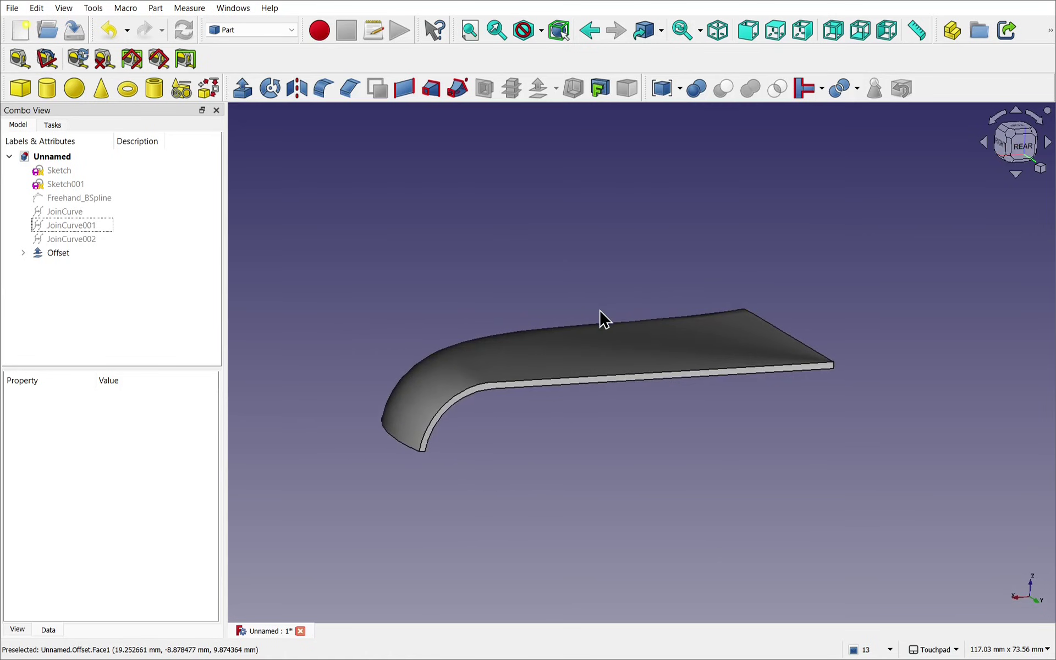
Expand Offset and set its Fill property to false to compare the unfilled shell
left_click(22, 253)
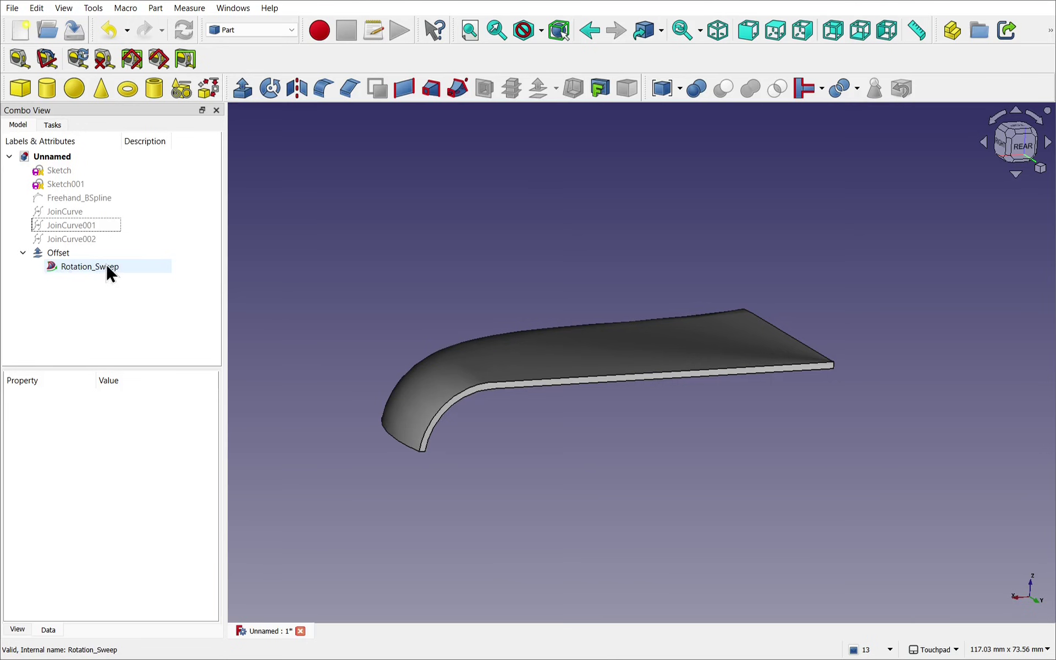
left_click(76, 265)
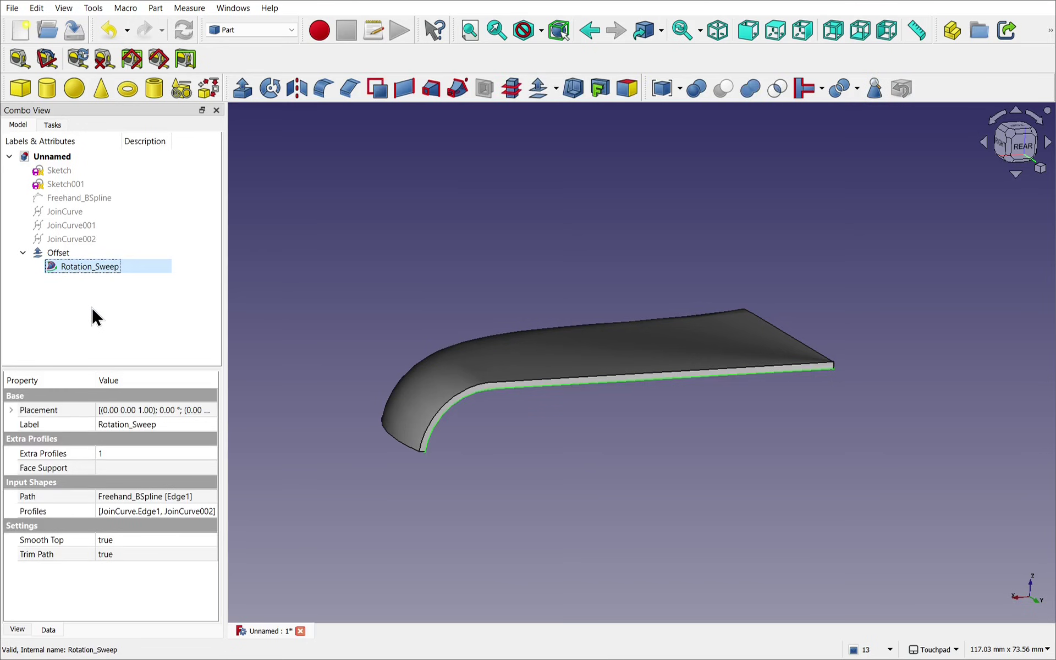
left_click(59, 260)
left_click(154, 538)
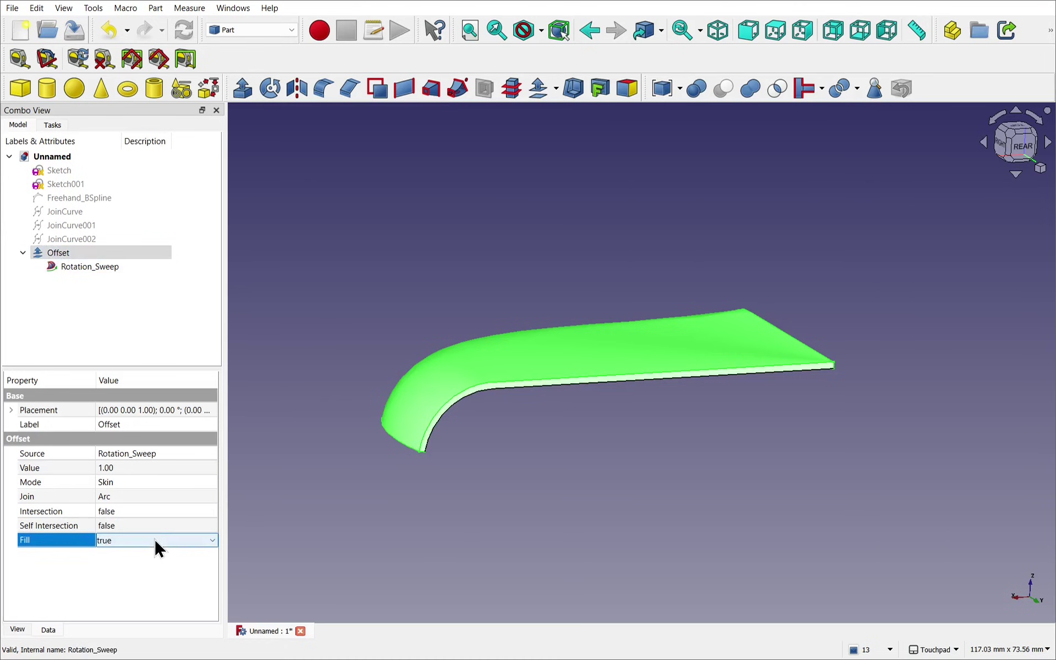
left_click(154, 540)
left_click(147, 552)
left_click(334, 537)
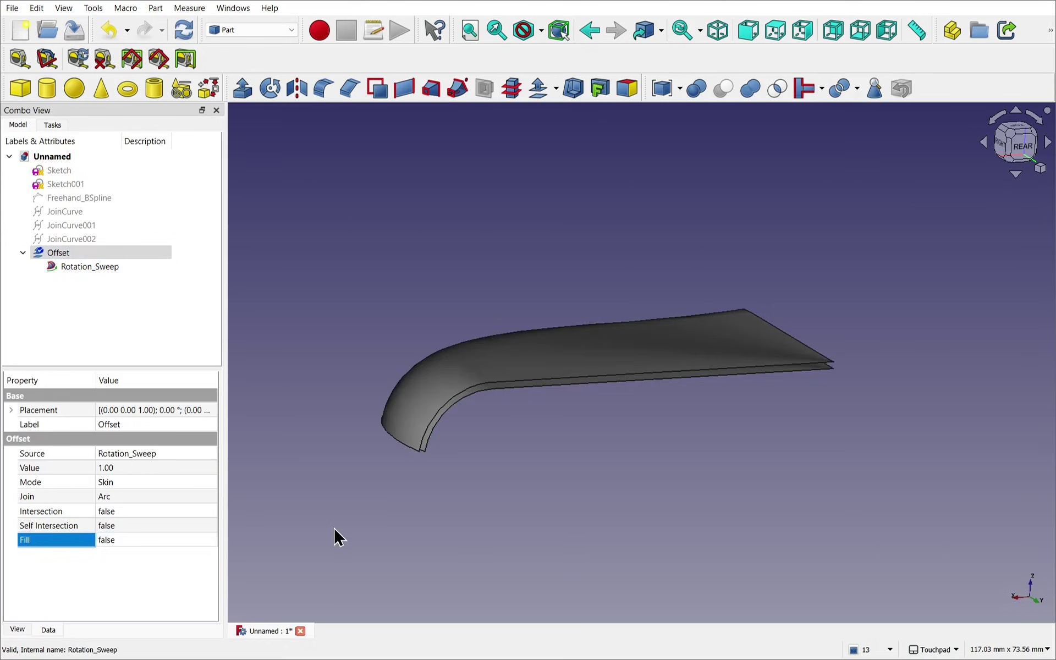
middle_click_drag(544, 443, 577, 385)
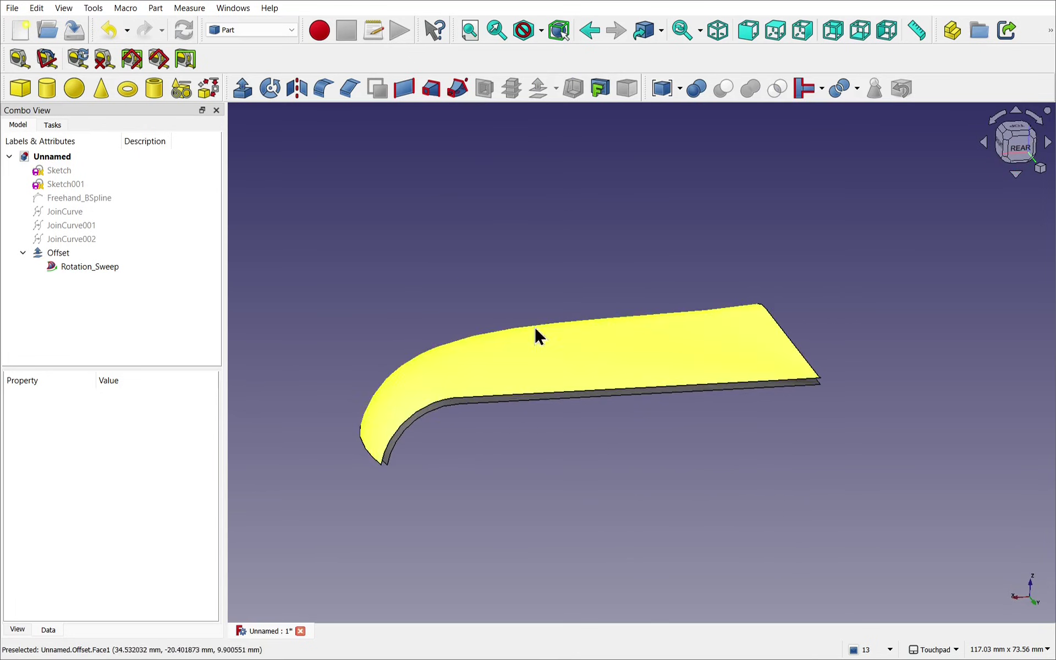
Hide Rotation_Sweep and set the Offset's Fill property back to true
left_click(87, 268)
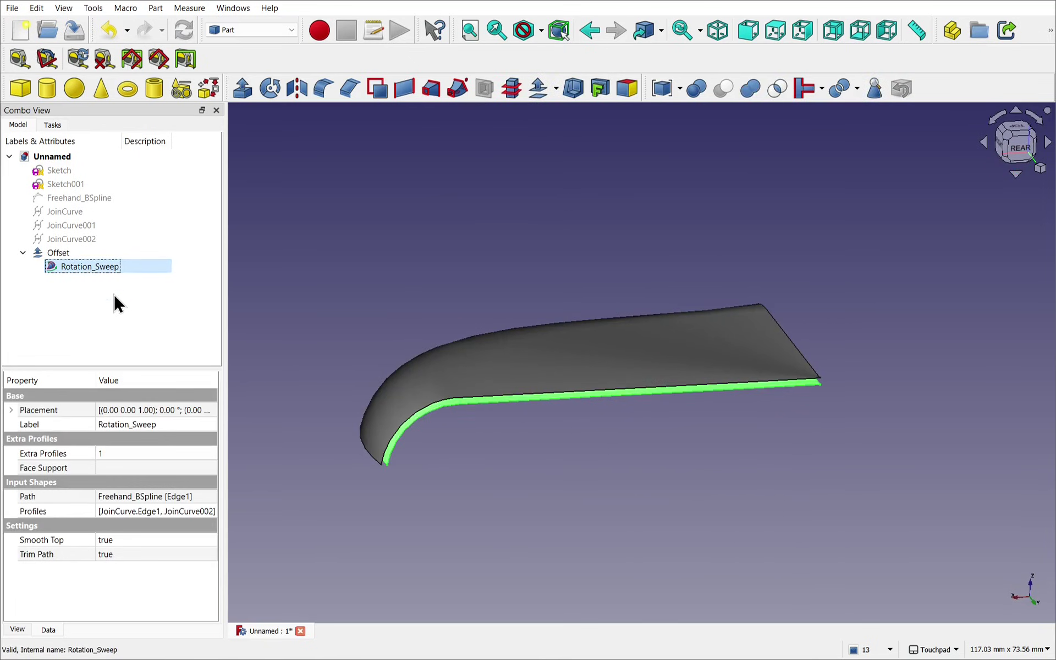
key("space")
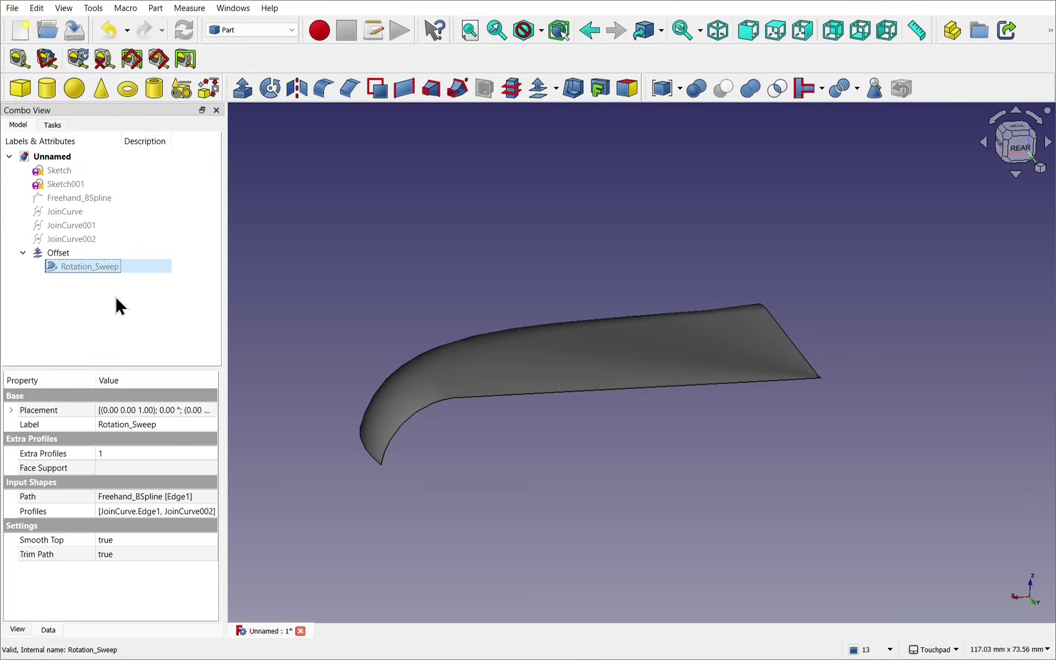
left_click(60, 252)
left_click(157, 543)
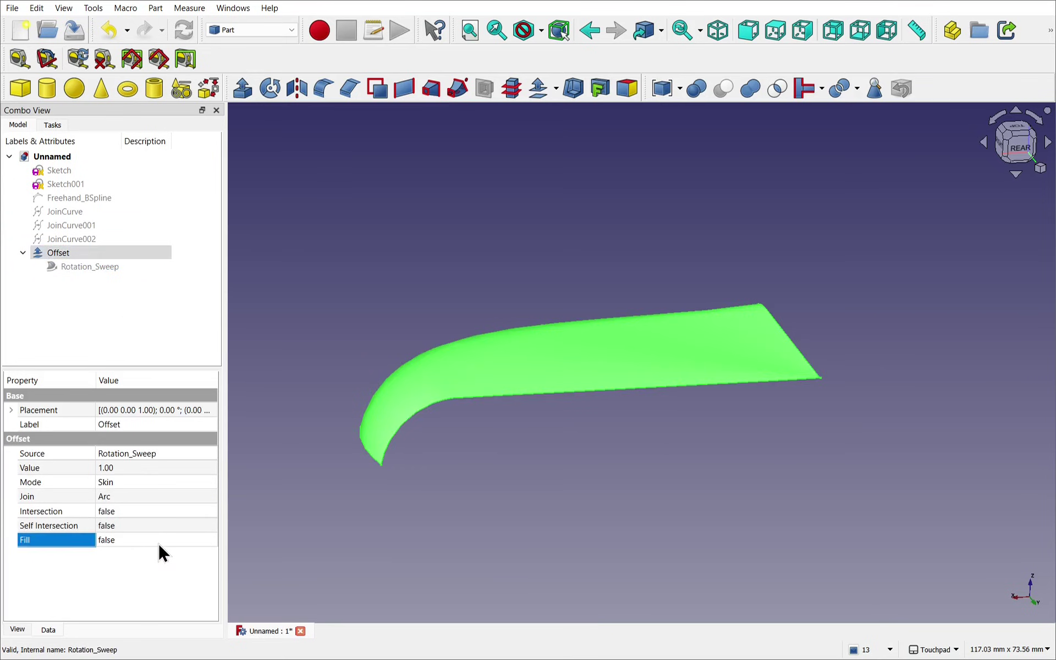
left_click(158, 543)
left_click(140, 562)
left_click(550, 474)
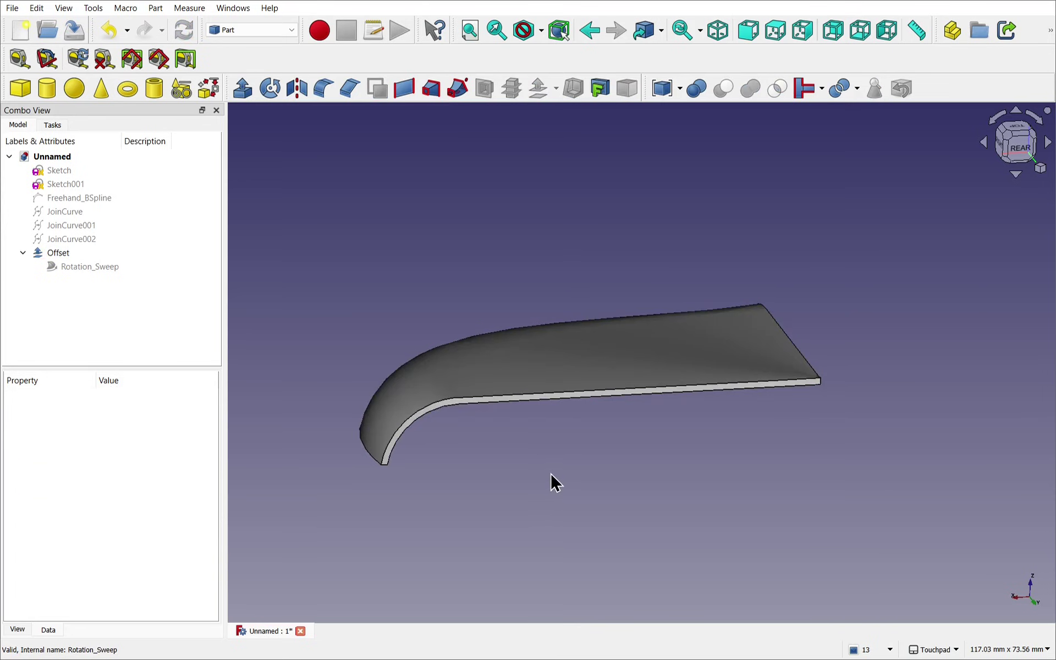
left_click_drag(554, 481, 639, 524, "alt")
Change the Rotation_Sweep's Extra Profiles value from 6 to 0 and commit it
left_click(92, 275)
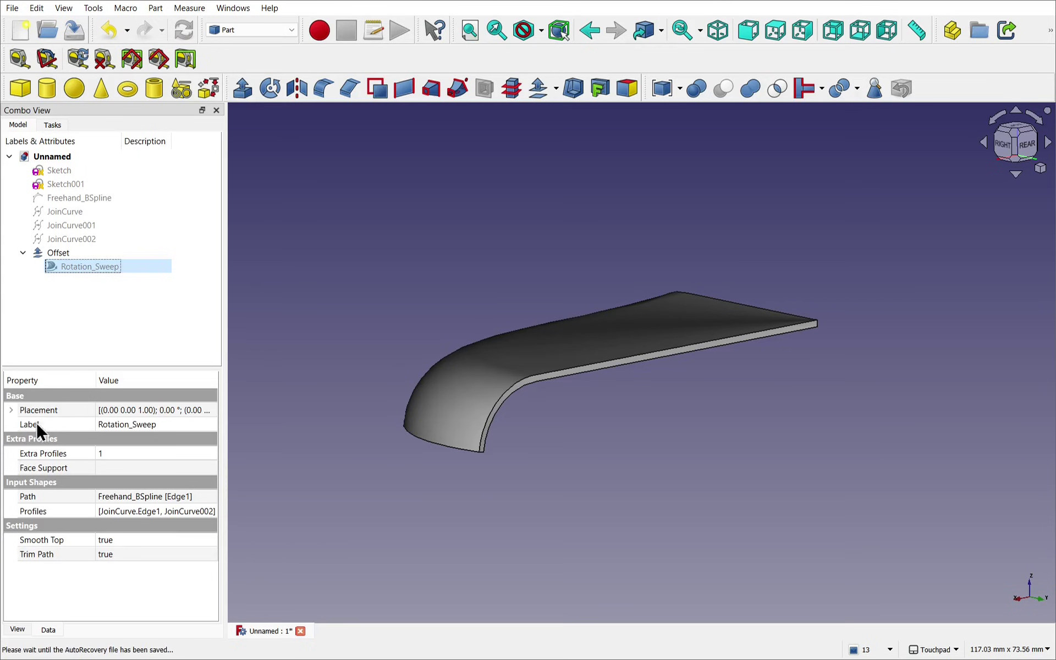
left_click(113, 455)
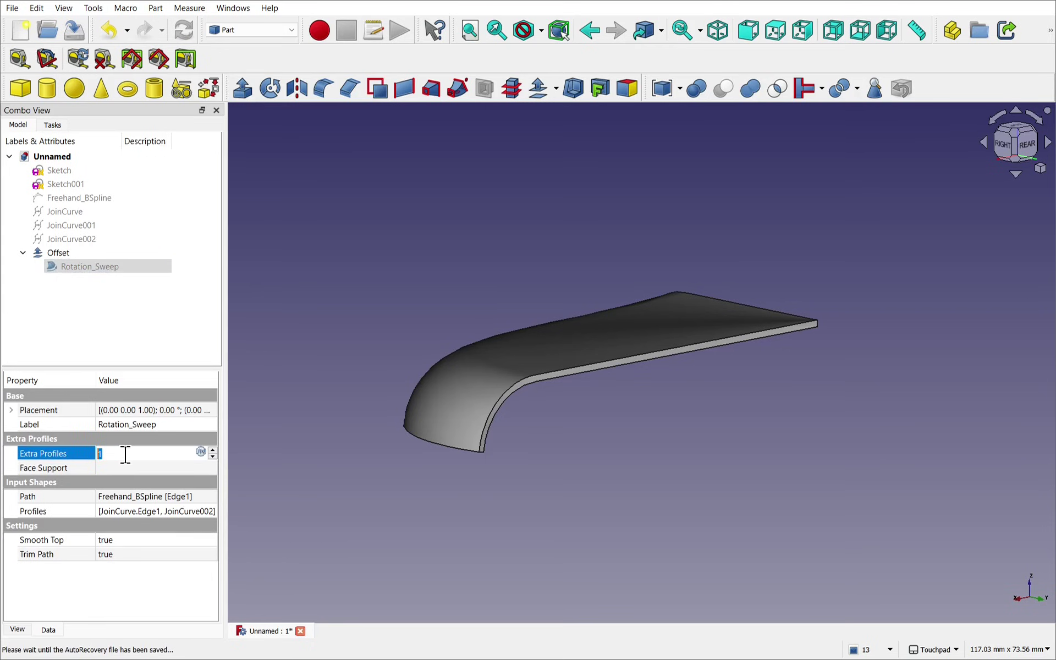
type("6")
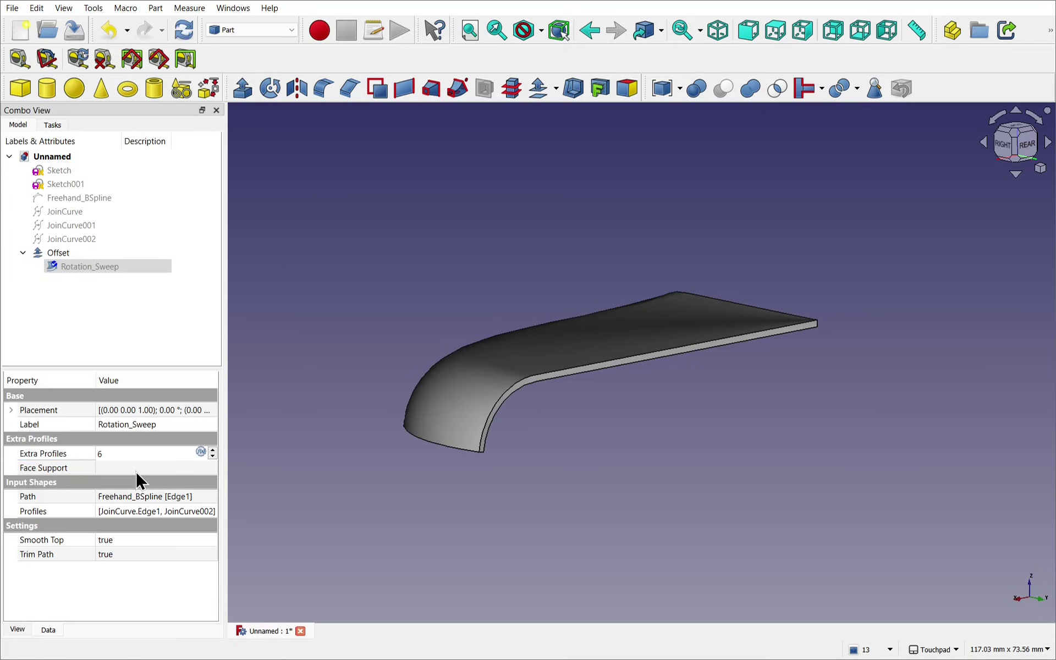
left_click(135, 469)
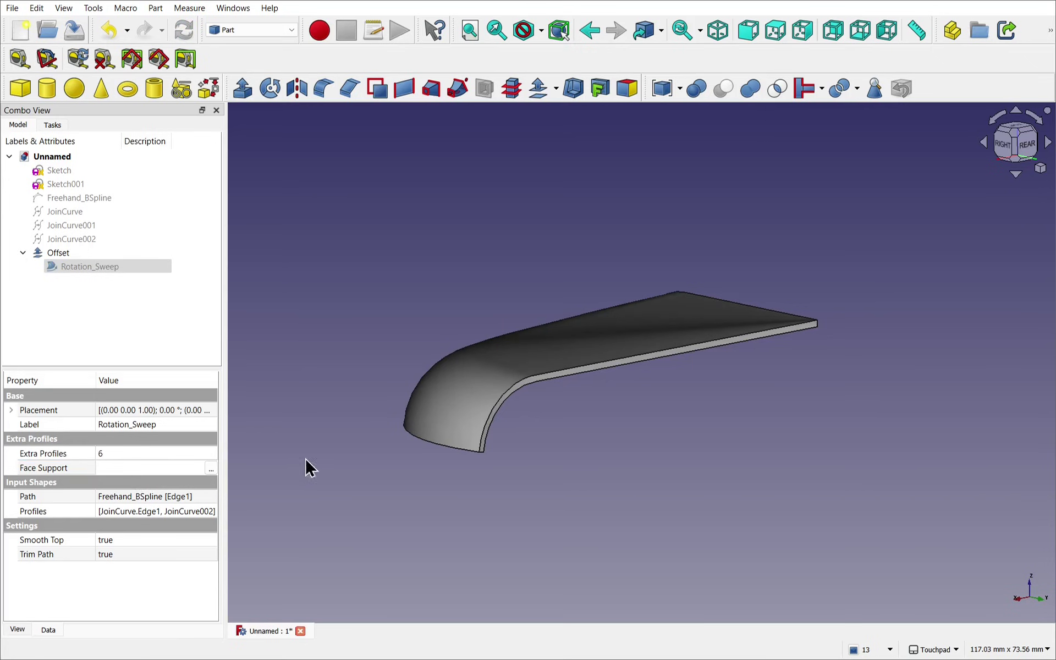
middle_click_drag(672, 399, 561, 396, "alt")
left_click(137, 454)
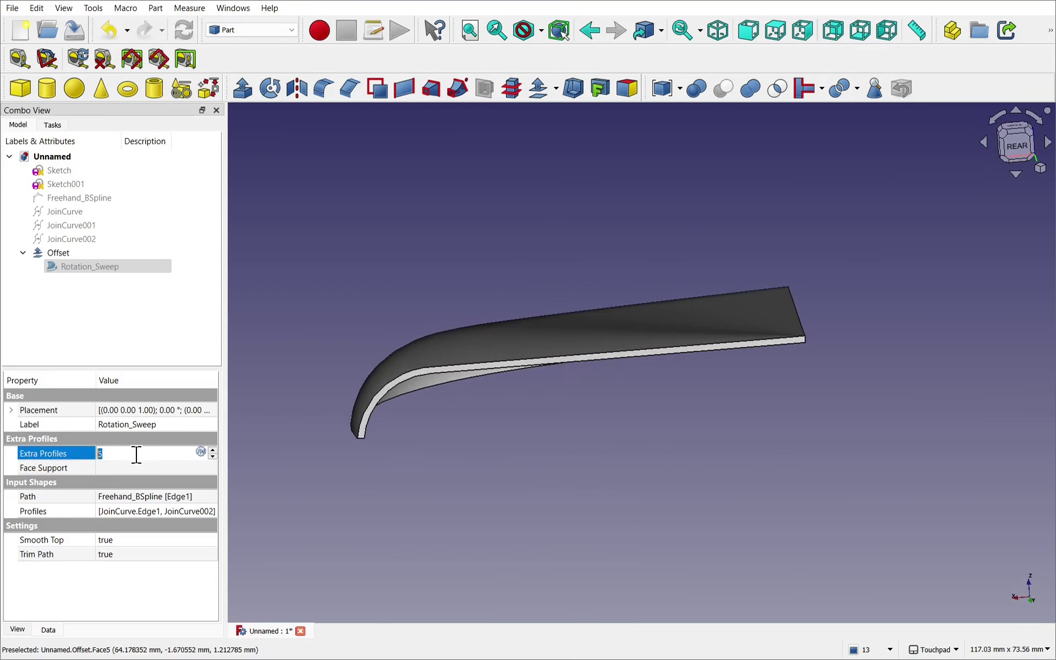
type("0")
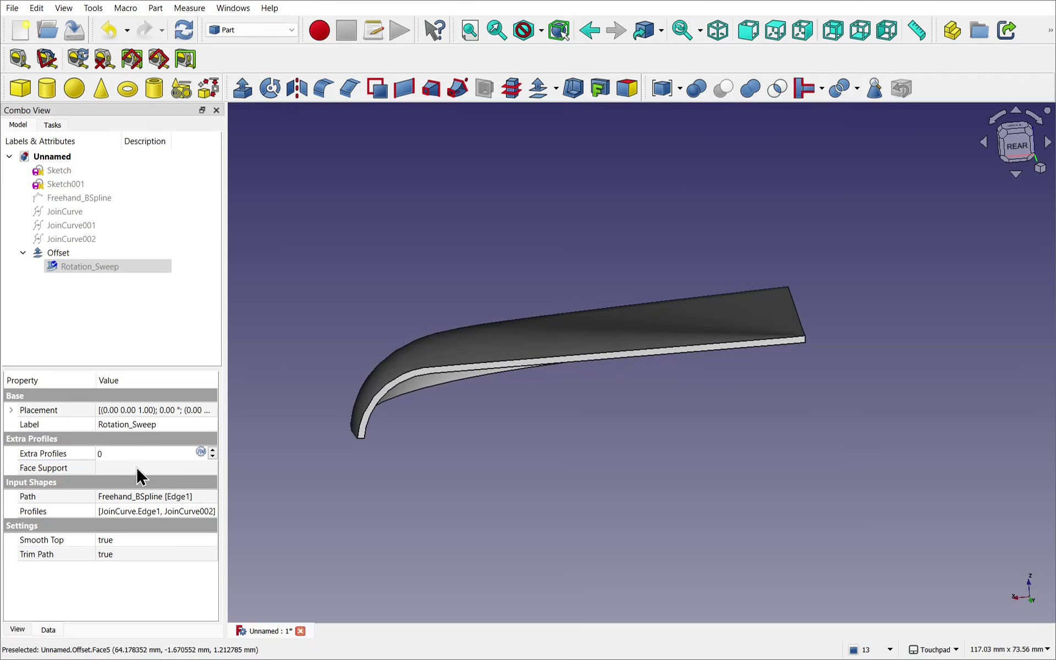
left_click(137, 468)
middle_click_drag(507, 473, 479, 467, "alt")
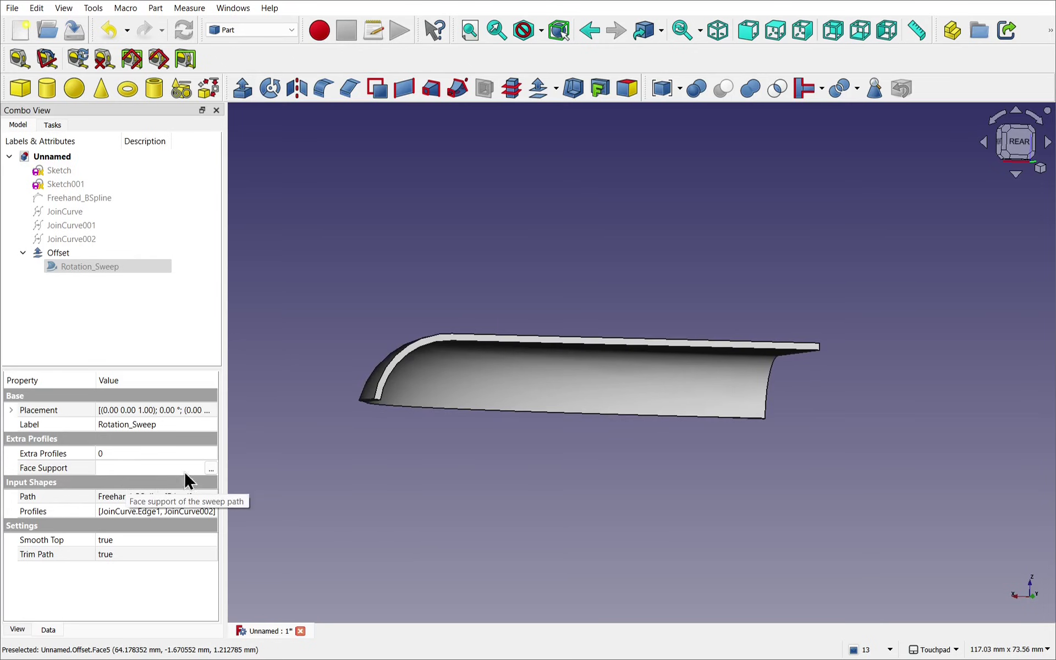
Delete the Offset feature and select Rotation_Sweep
left_click(59, 254)
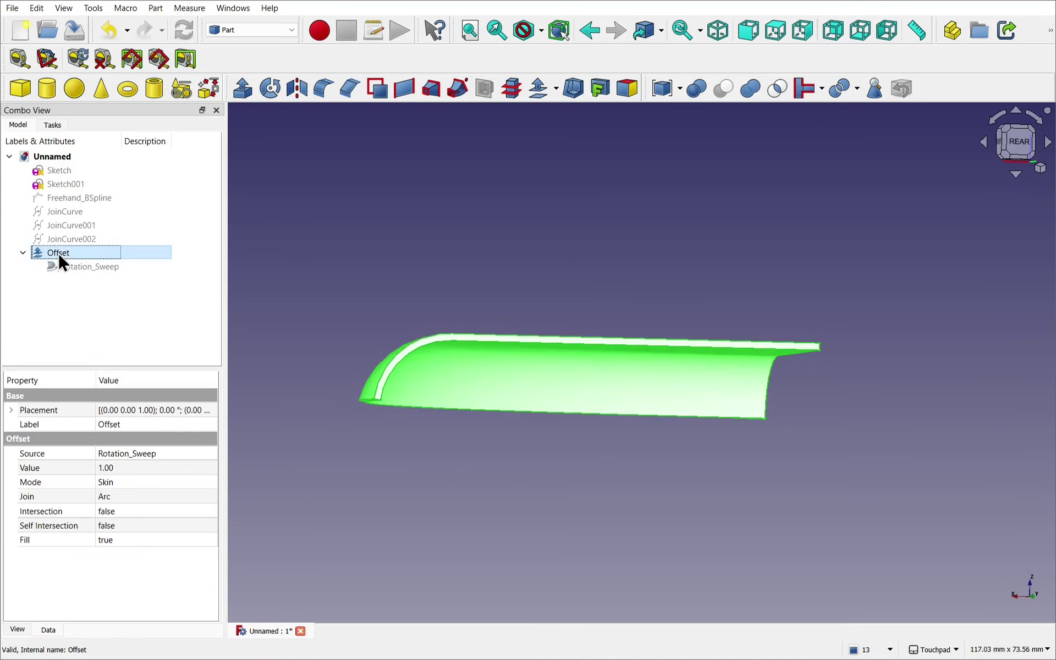
key("Delete")
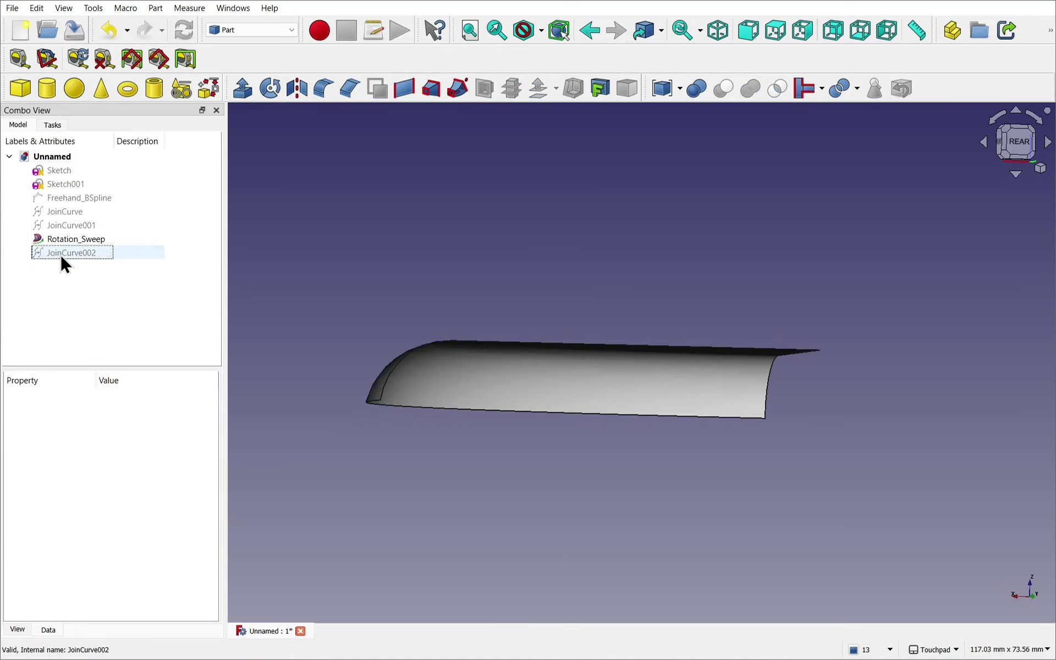
left_click(85, 241)
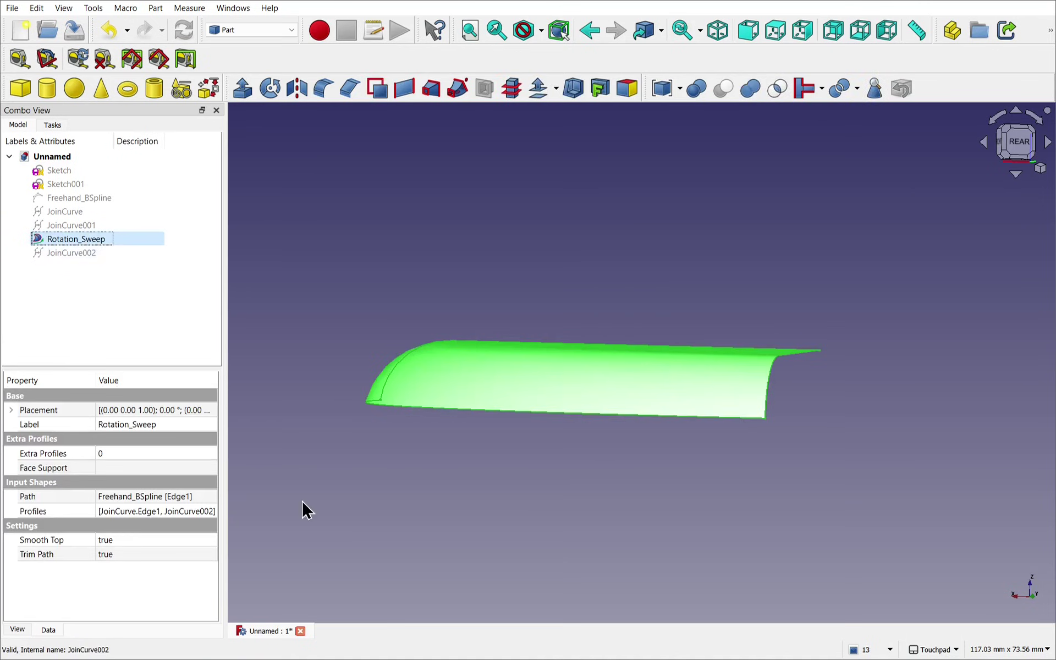
middle_click_drag(469, 480, 581, 440, "alt")
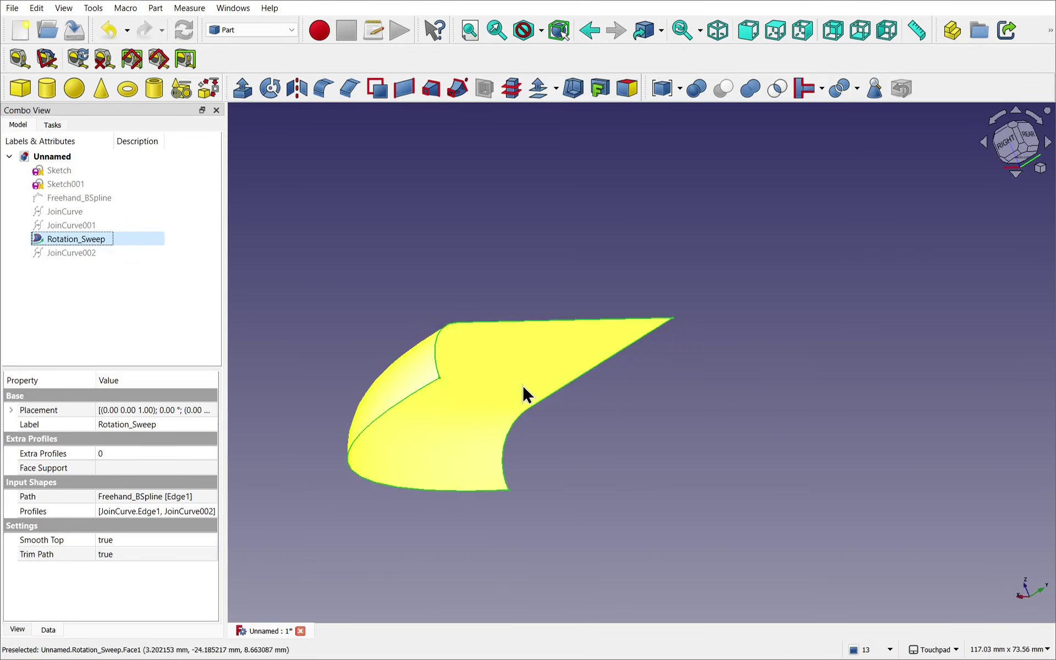
Hide the Rotation_Sweep surface and select the JoinCurve001 curve beneath it
left_click(83, 224)
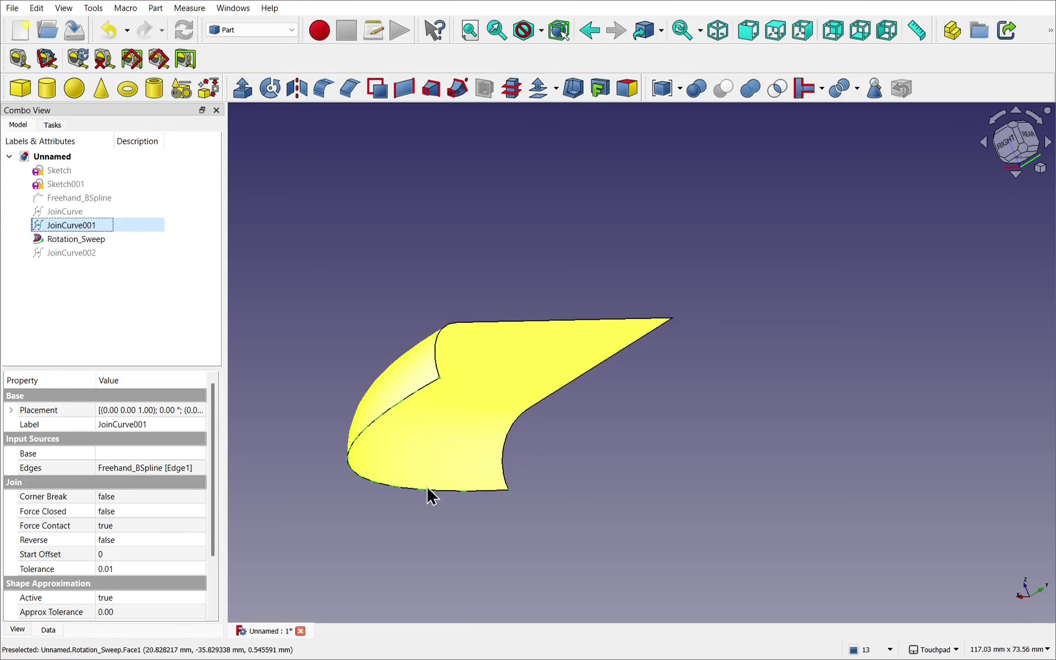
left_click(456, 436)
key("space")
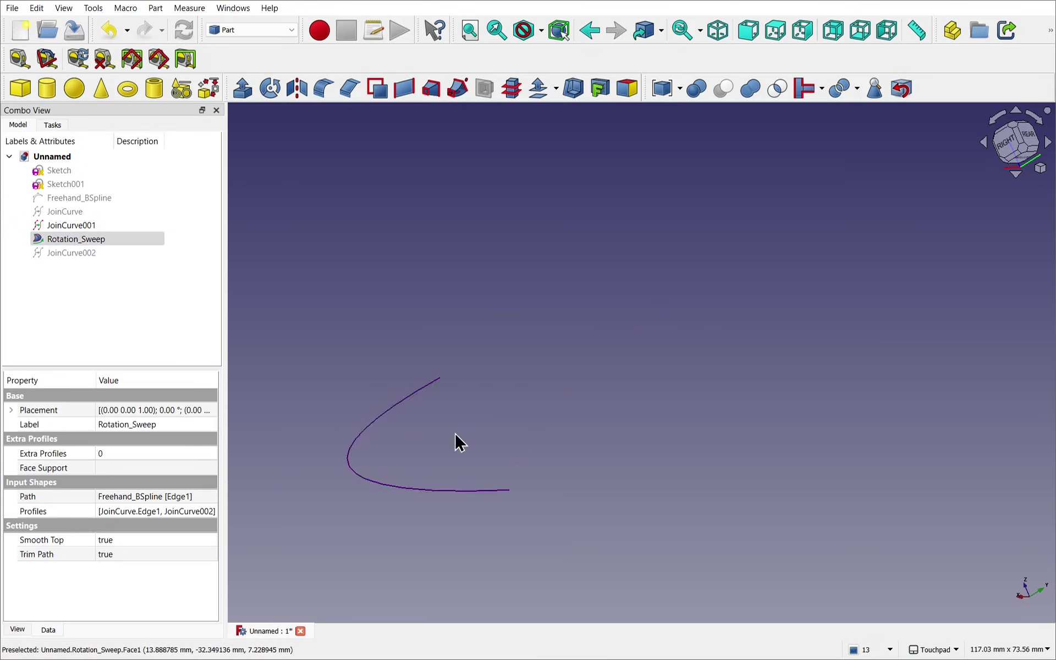
left_click(436, 493)
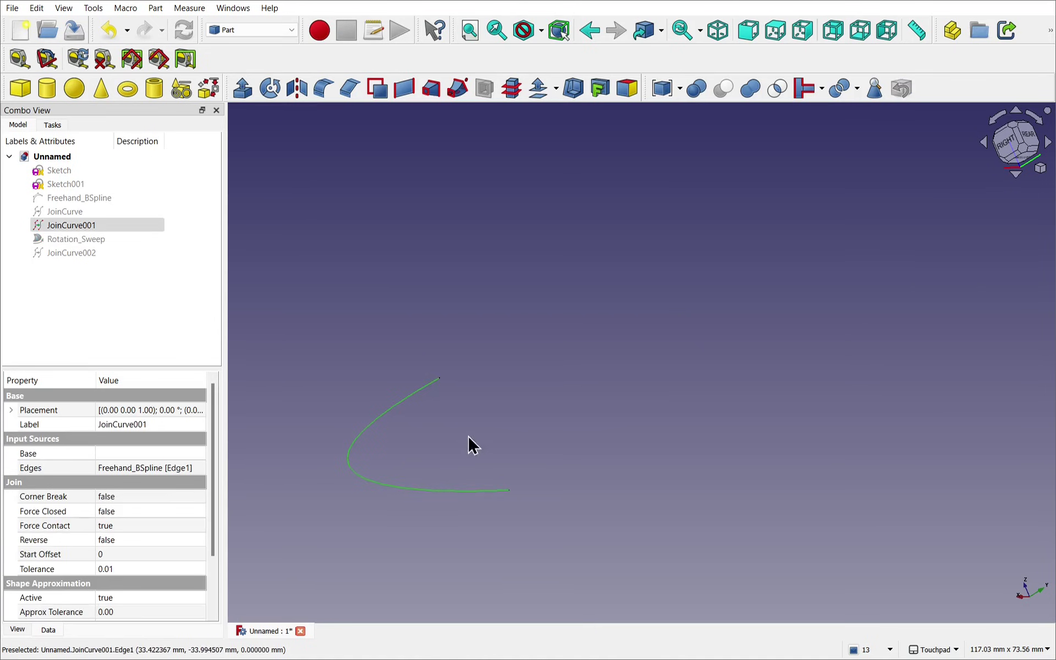
left_click_drag(557, 406, 585, 304, "alt")
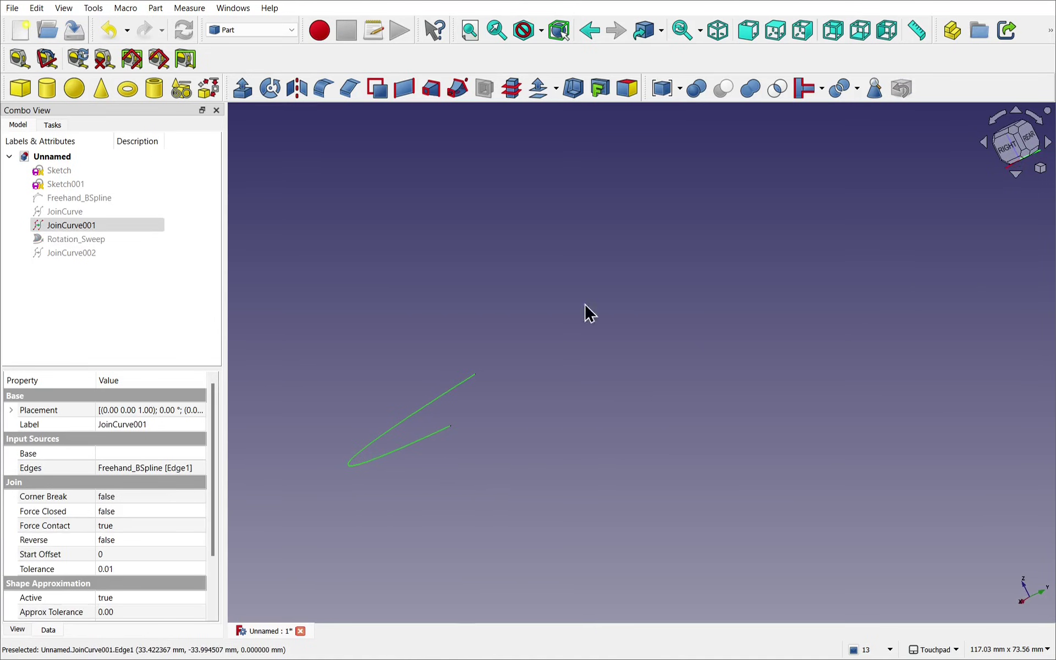
Extrude JoinCurve001 by -10 mm into a wall surface
left_click(243, 88)
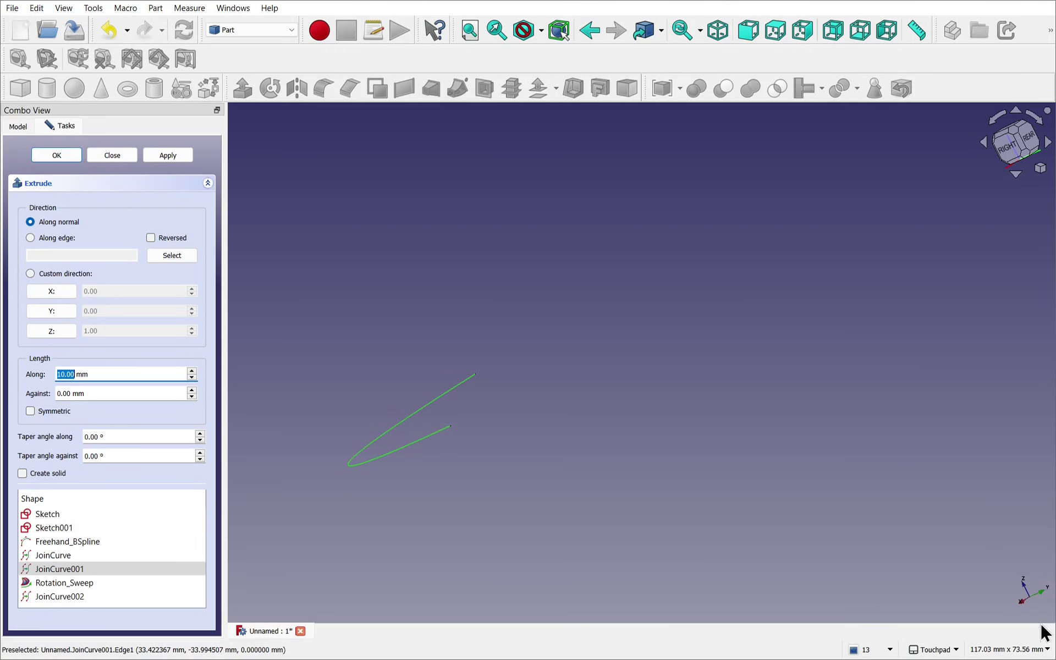
left_click(66, 374)
type("-")
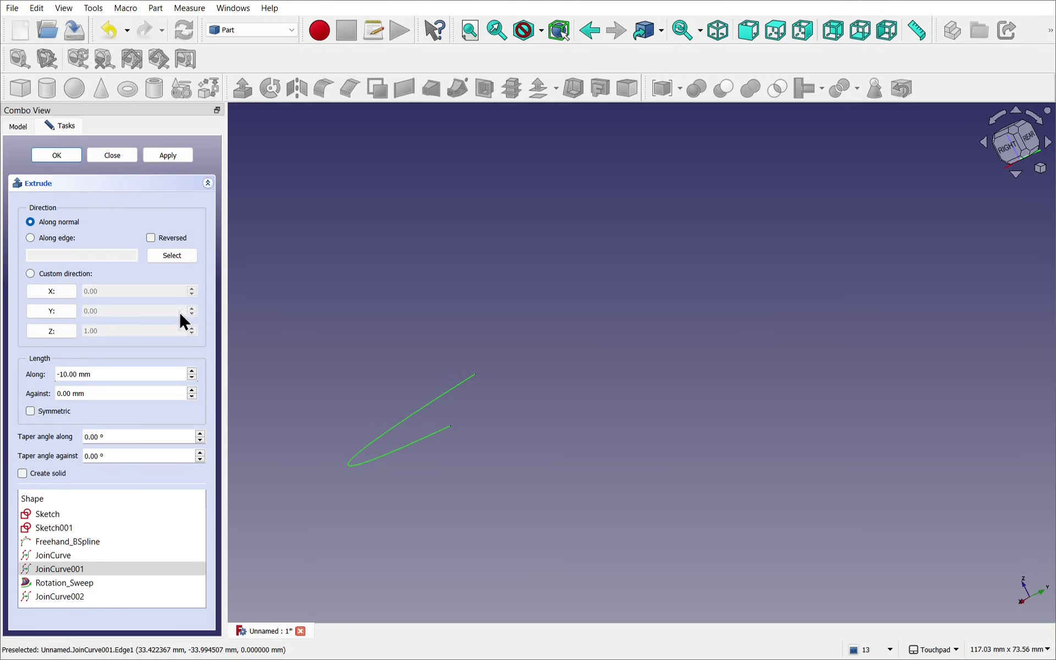
left_click(56, 156)
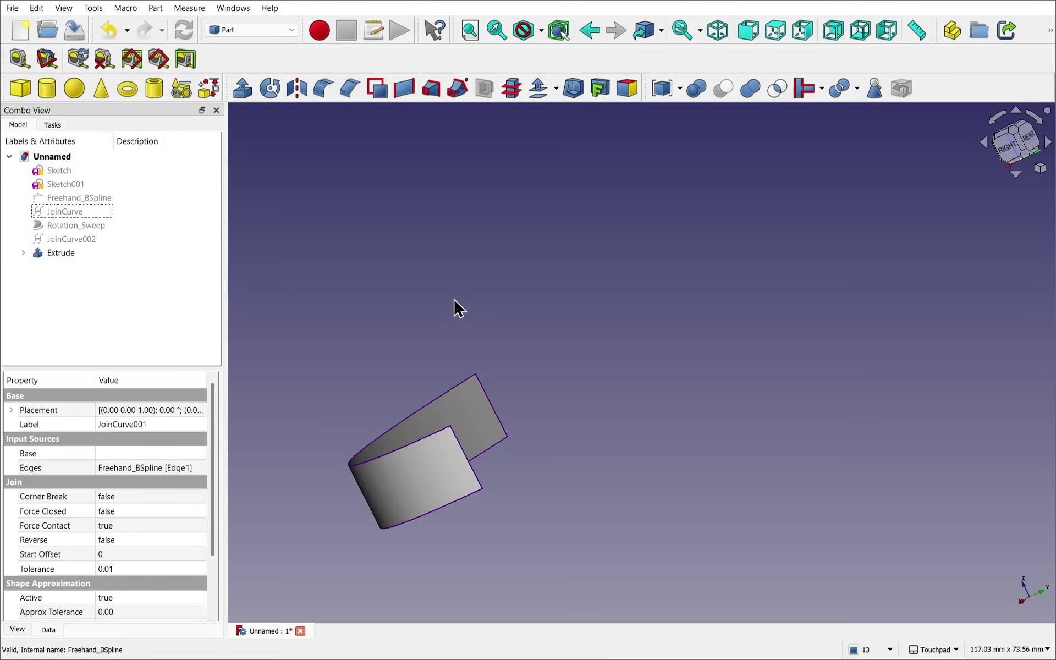
left_click_drag(455, 308, 342, 509, "alt")
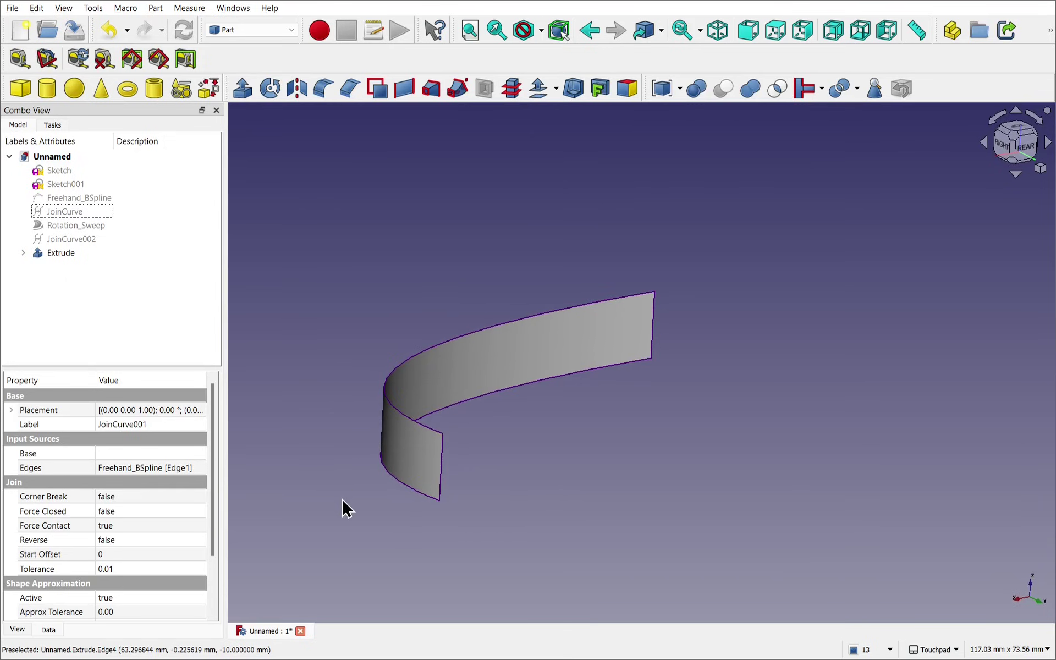
Show the Rotation_Sweep again above the extruded wall
left_click(69, 225)
key("space")
left_click_drag(643, 441, 473, 410, "alt")
scroll(486, 496, "up", 3)
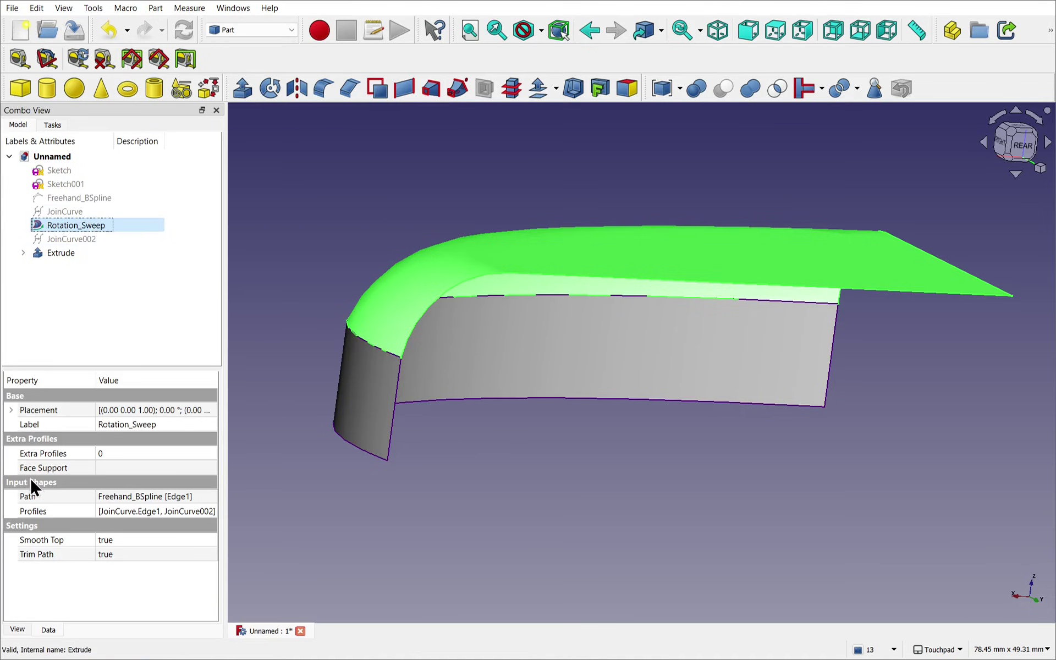
Link Extrude as the Rotation_Sweep's Face Support and recompute with Ctrl+R
left_click(153, 468)
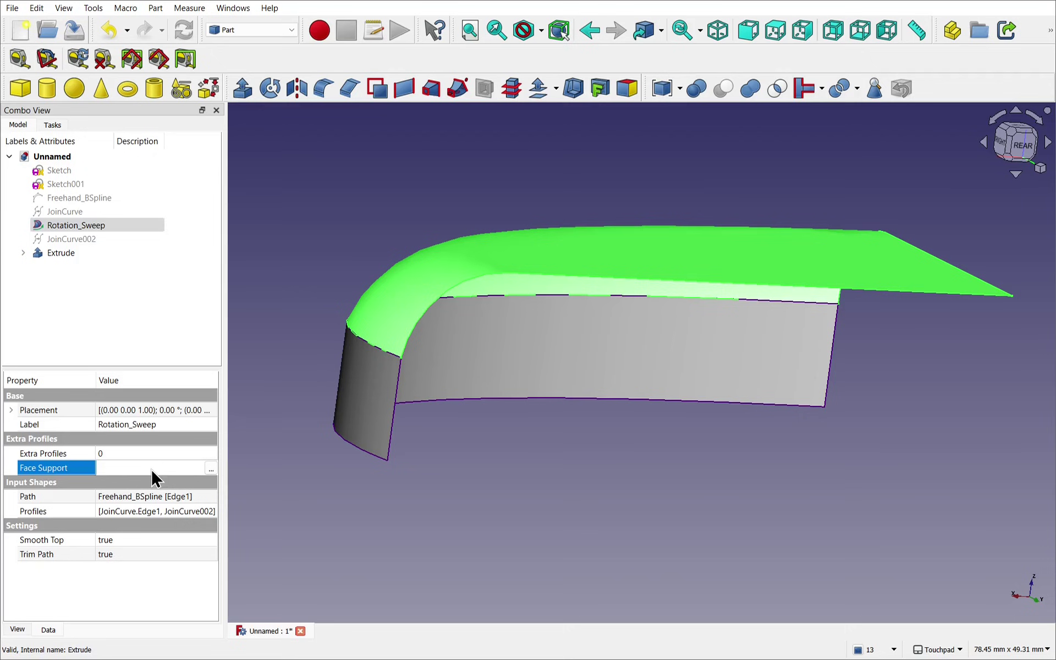
left_click(211, 468)
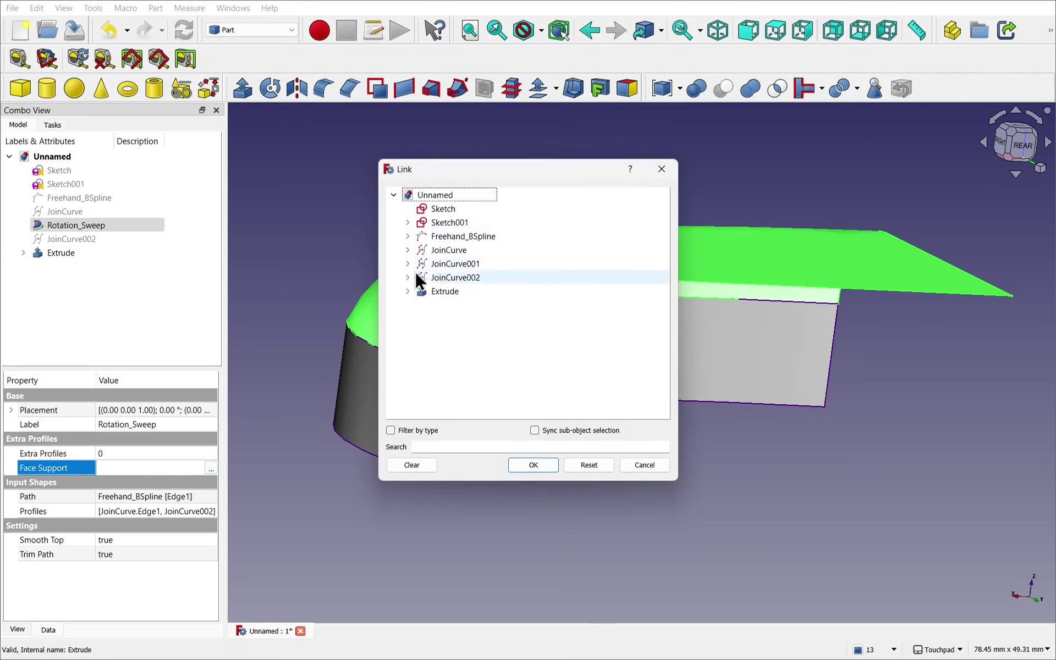
left_click(438, 292)
left_click_drag(486, 169, 120, 151)
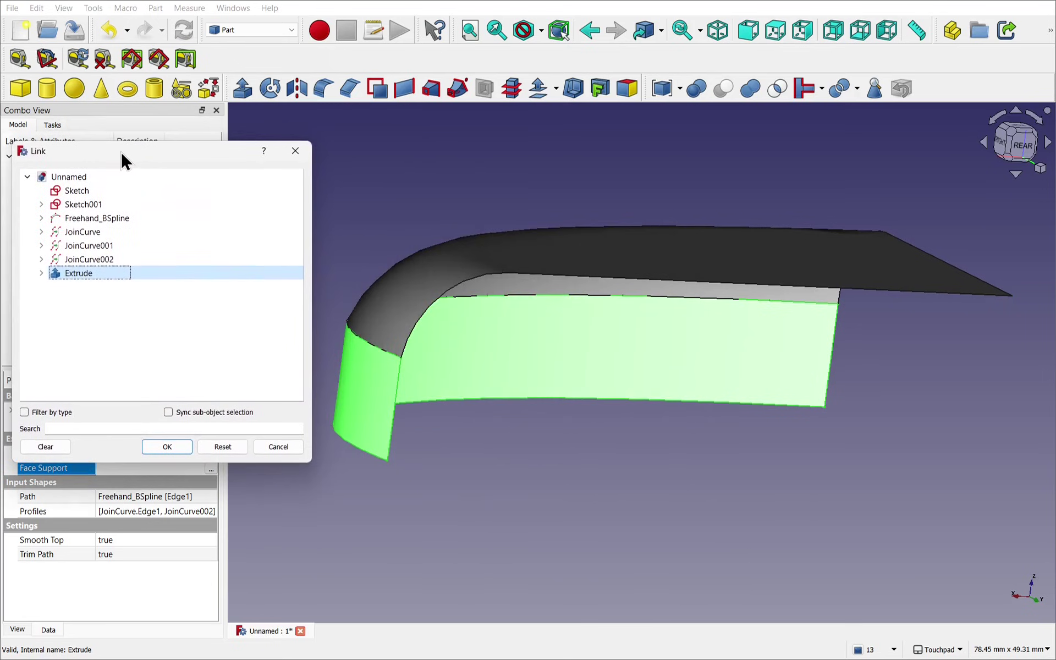
left_click(162, 447)
left_click(30, 225)
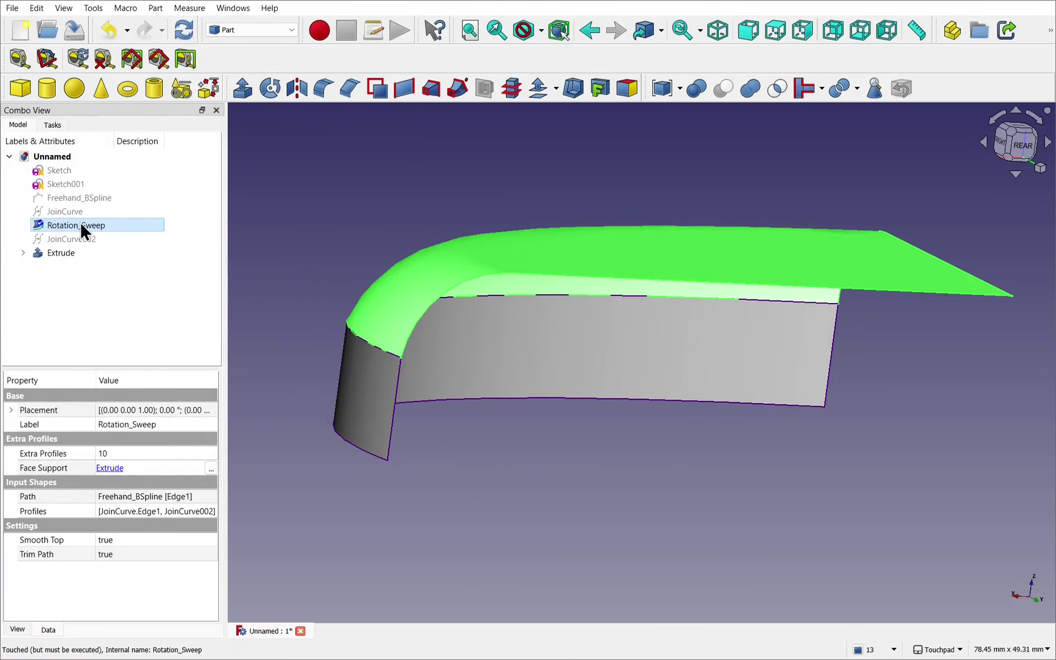
key("ctrl+r")
left_click(354, 224)
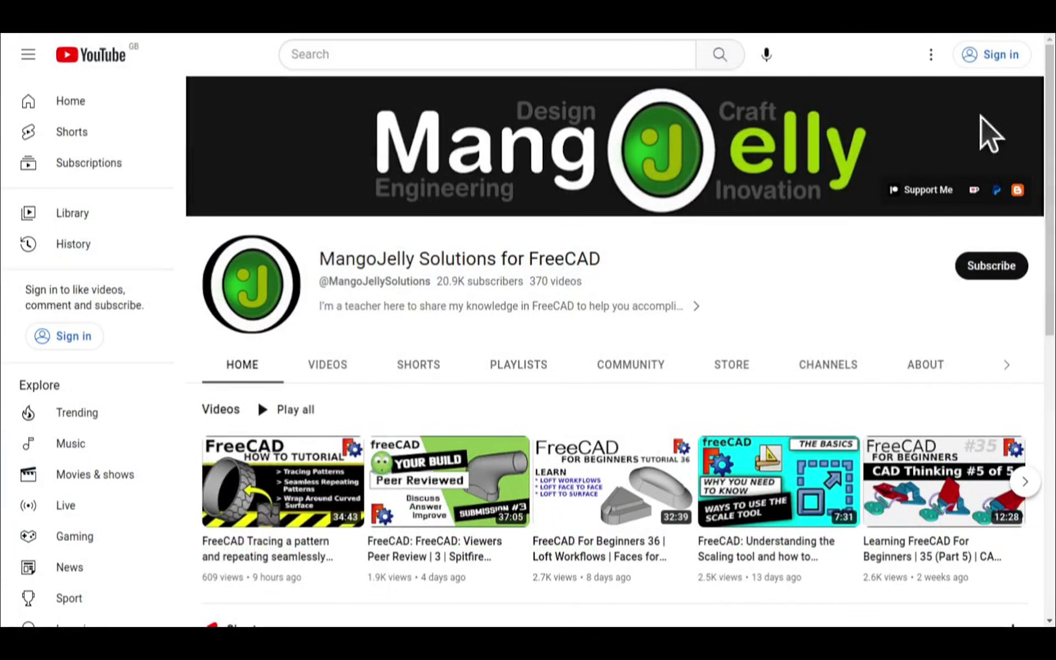
Open the channel's About tab and highlight its three donation links
left_click(925, 368)
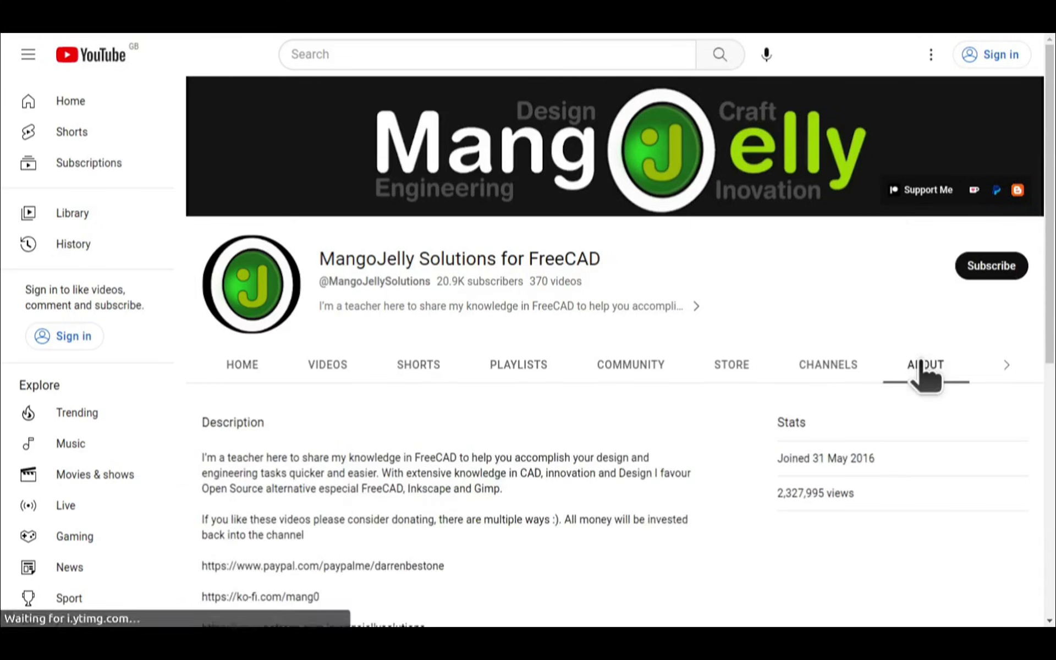
scroll(225, 477, "down", 3)
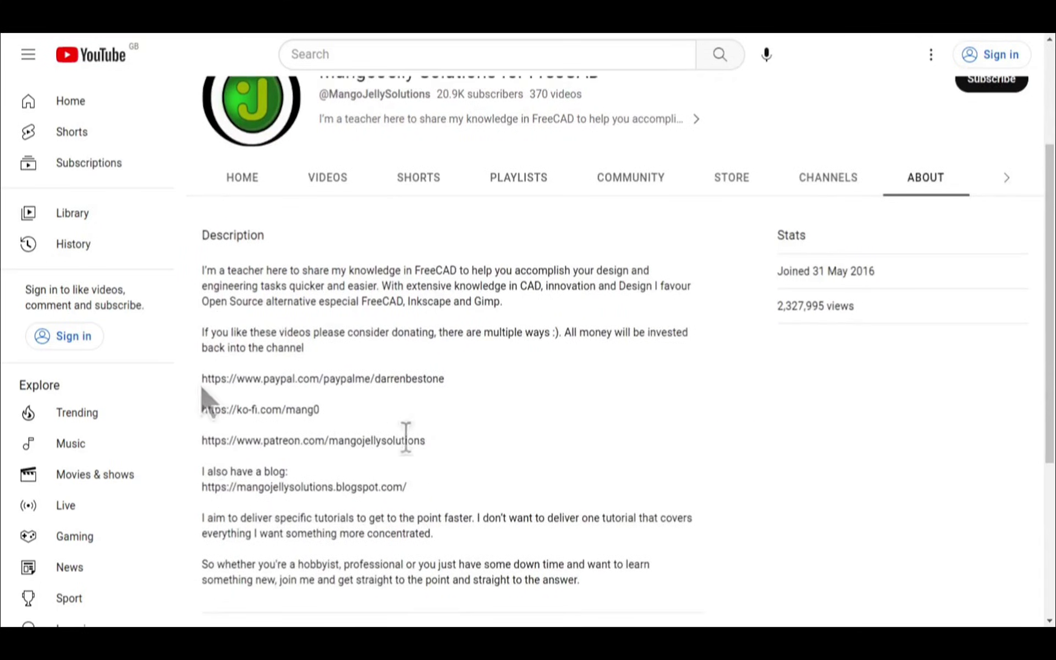
left_click_drag(425, 440, 203, 378)
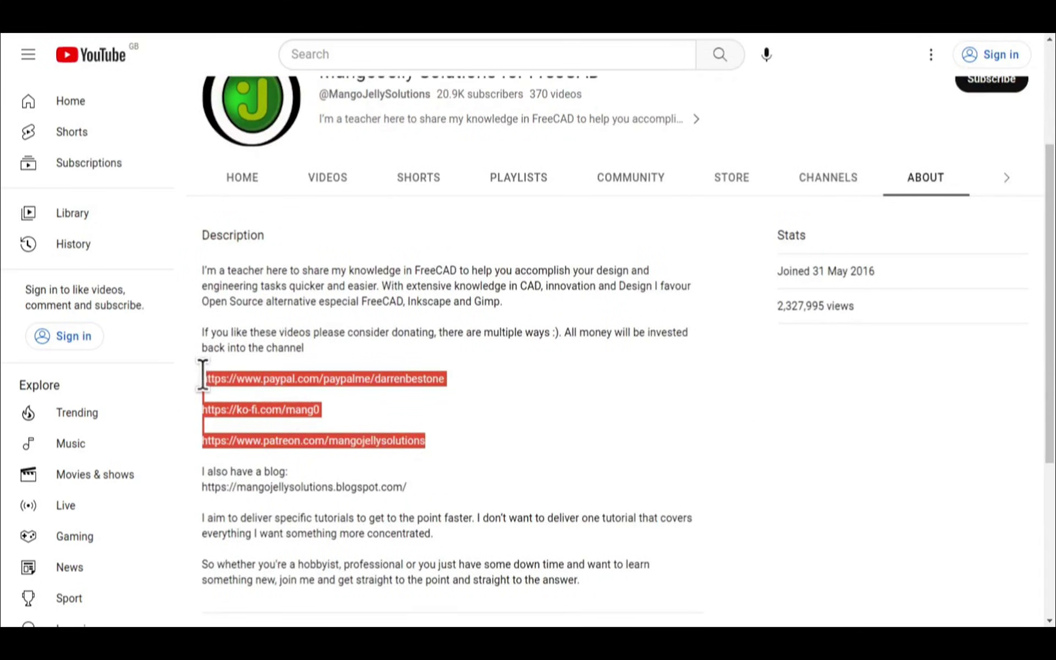
left_click(477, 434)
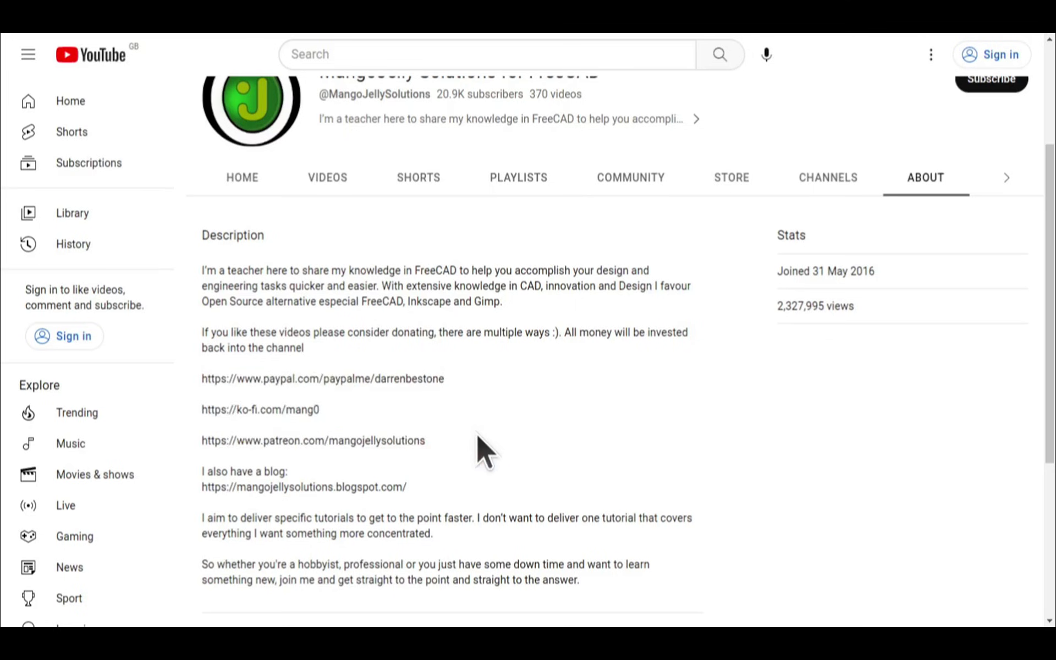